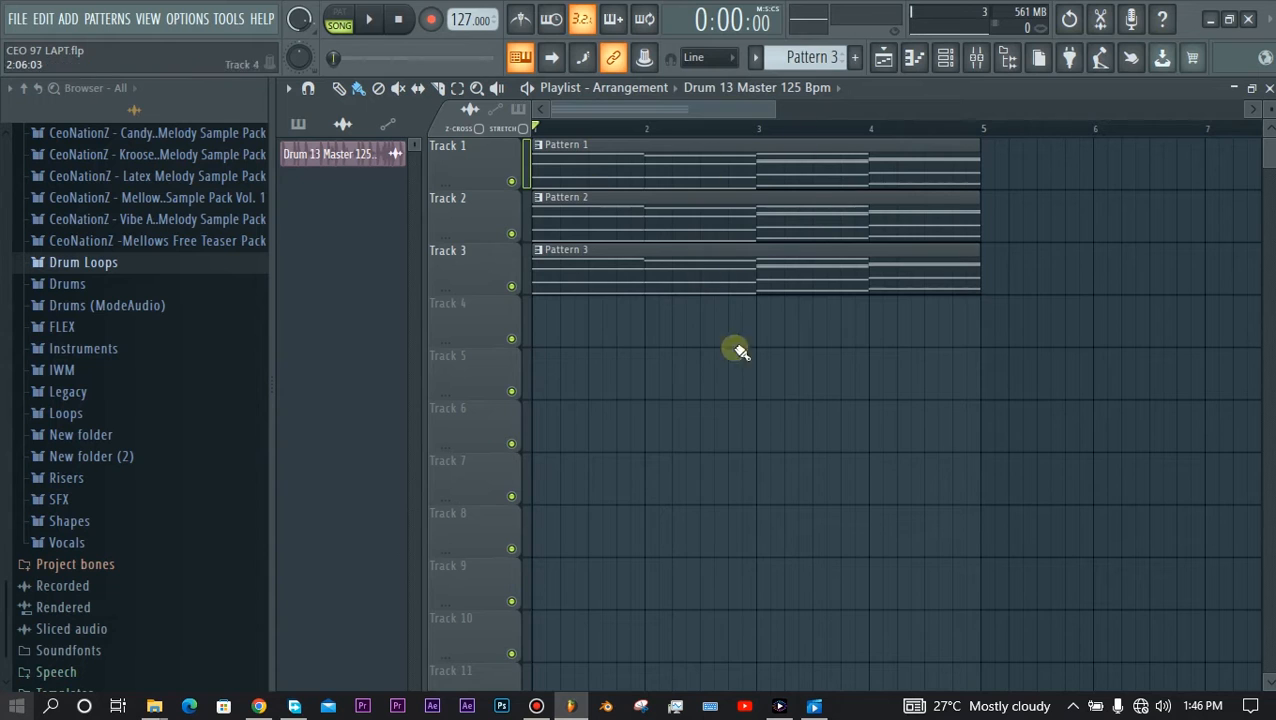
- Create an automation clip for the mixer's Master volume and lower its starting point on Track 4 to the minimum
left_click(976, 57)
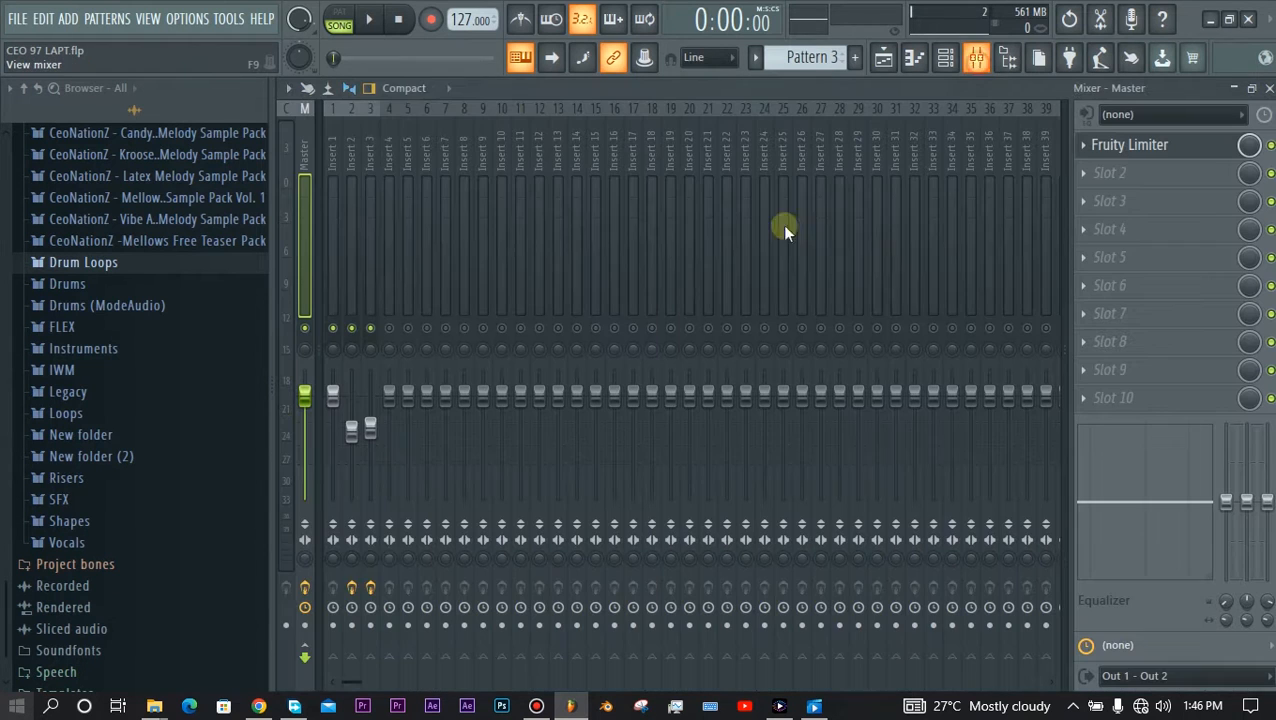
right_click(304, 398)
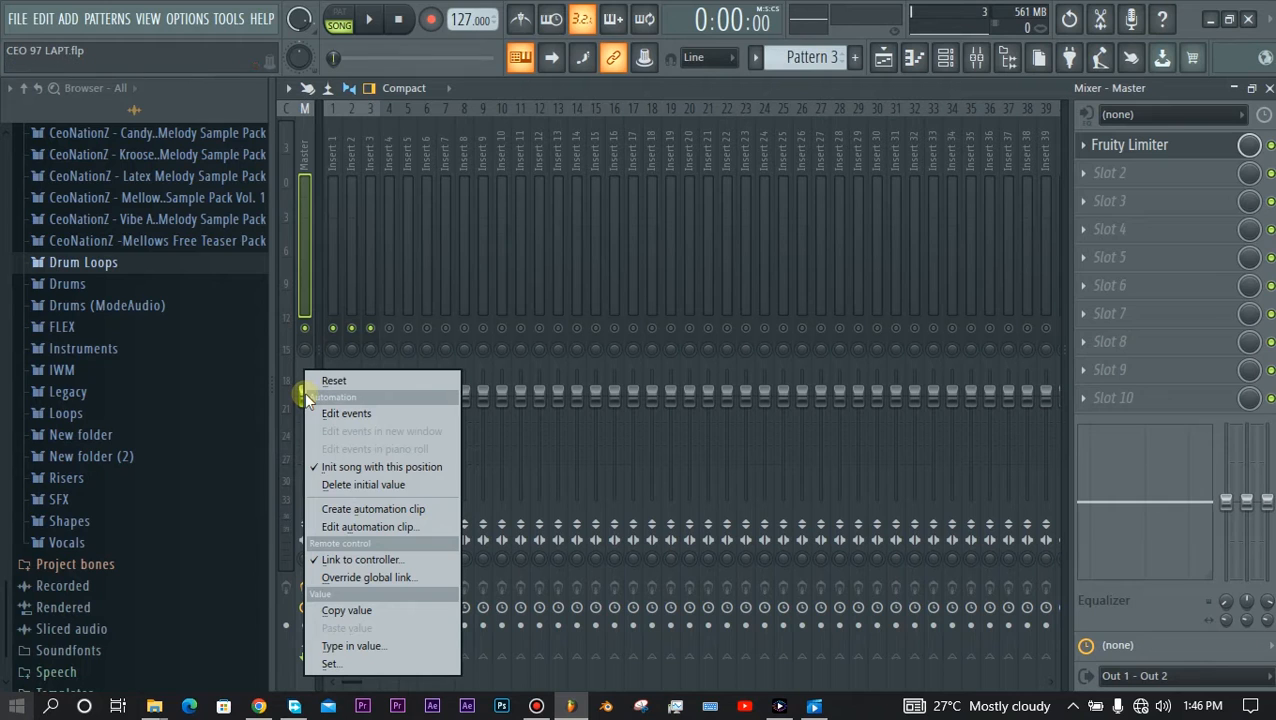
left_click(352, 510)
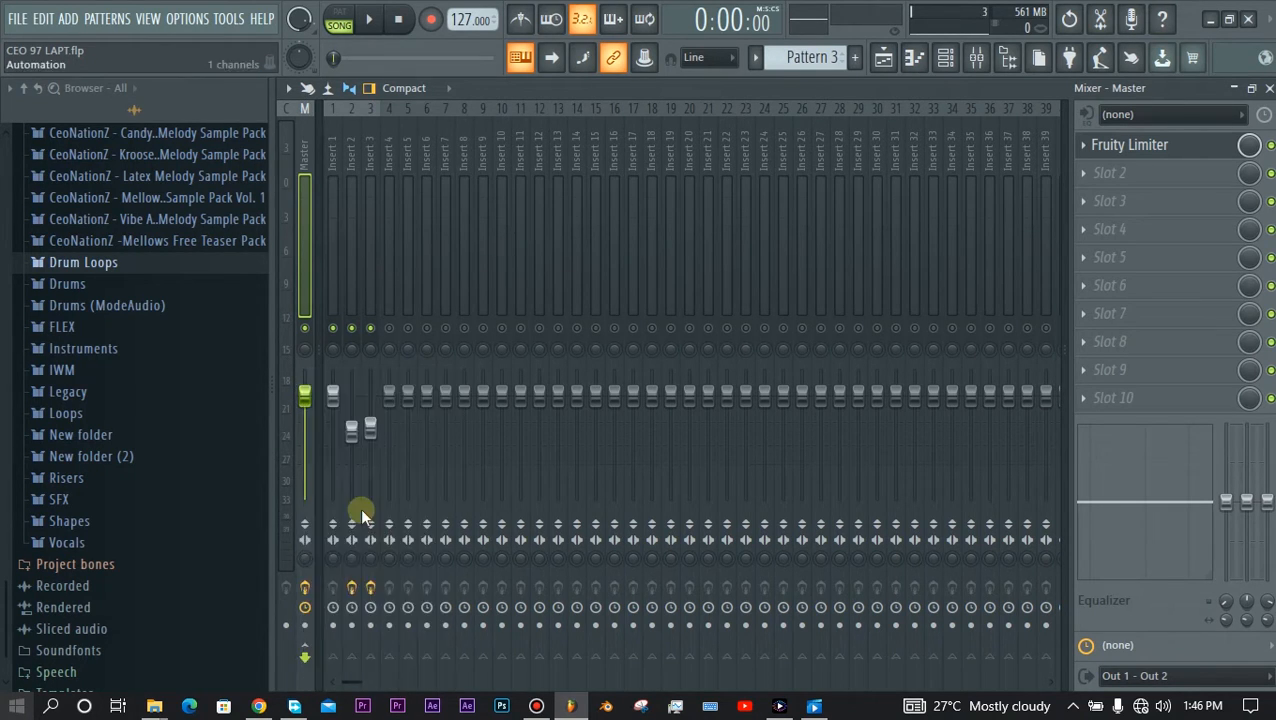
left_click(895, 64)
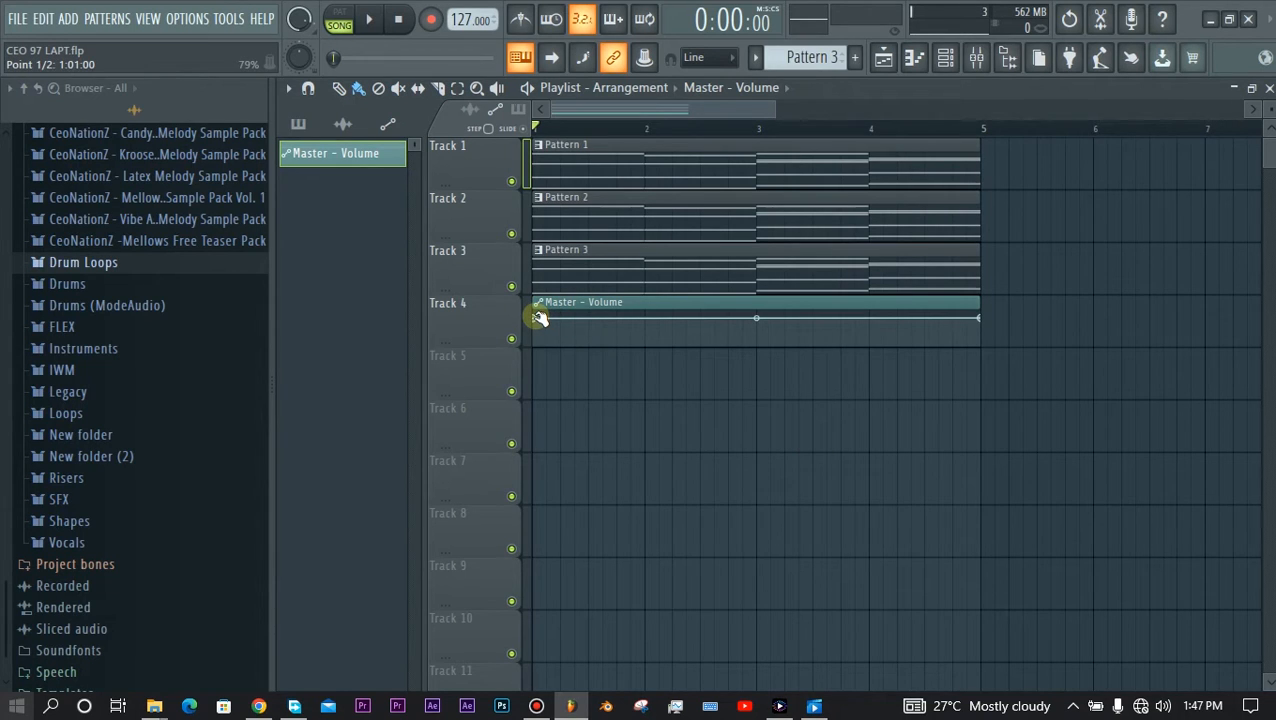
left_click_drag(535, 318, 538, 356)
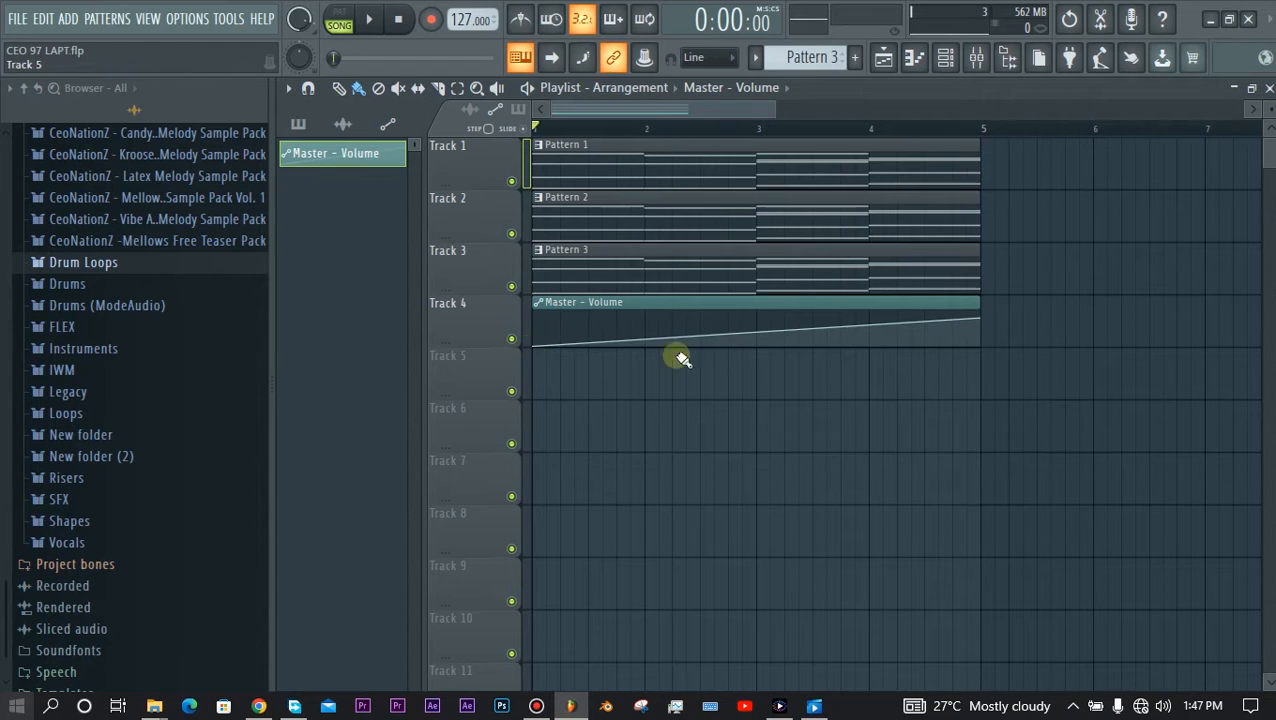
- Compare the Master fader's level in the mixer at the start and near the end of the automation clip
key("F9")
left_click_drag(698, 365, 712, 371)
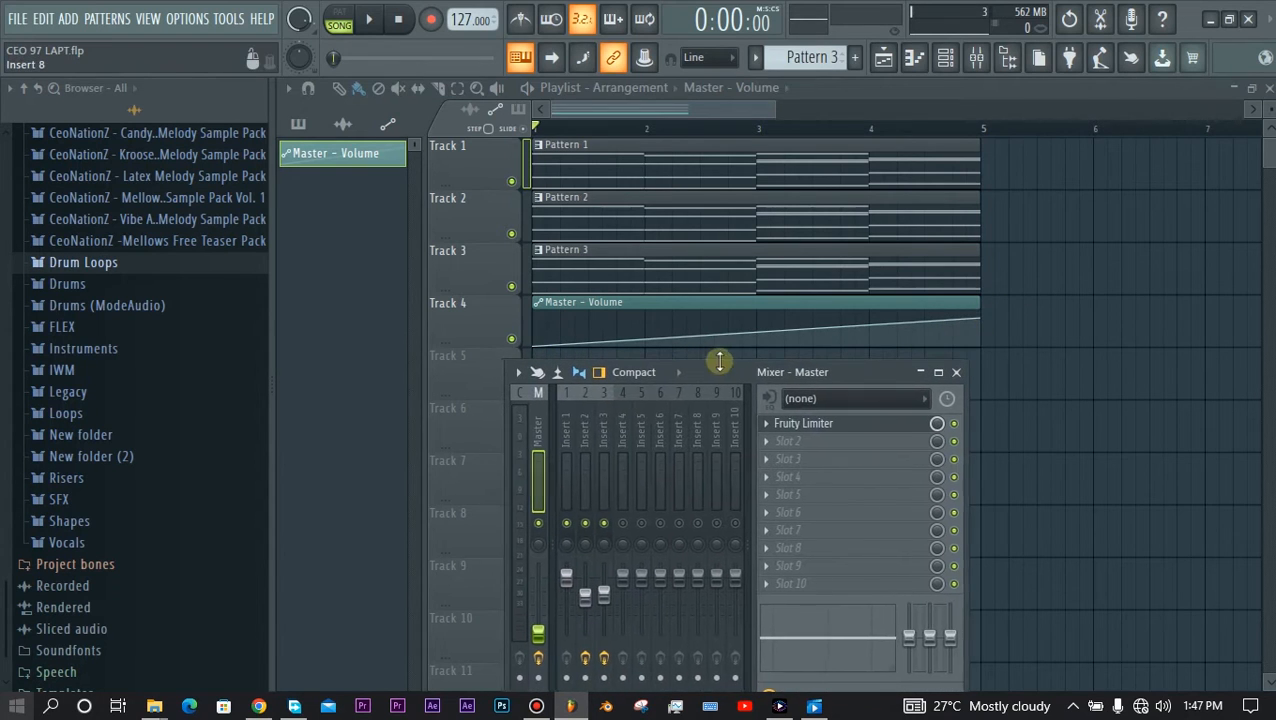
left_click(976, 57)
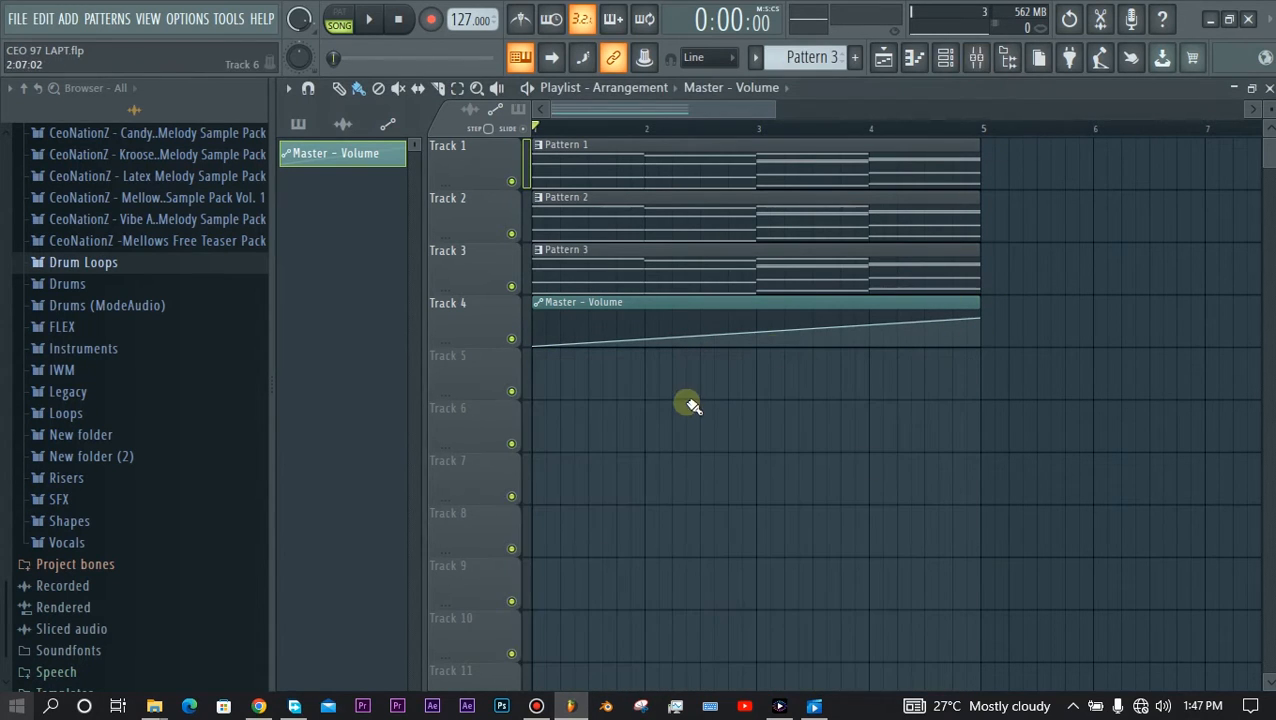
left_click(975, 57)
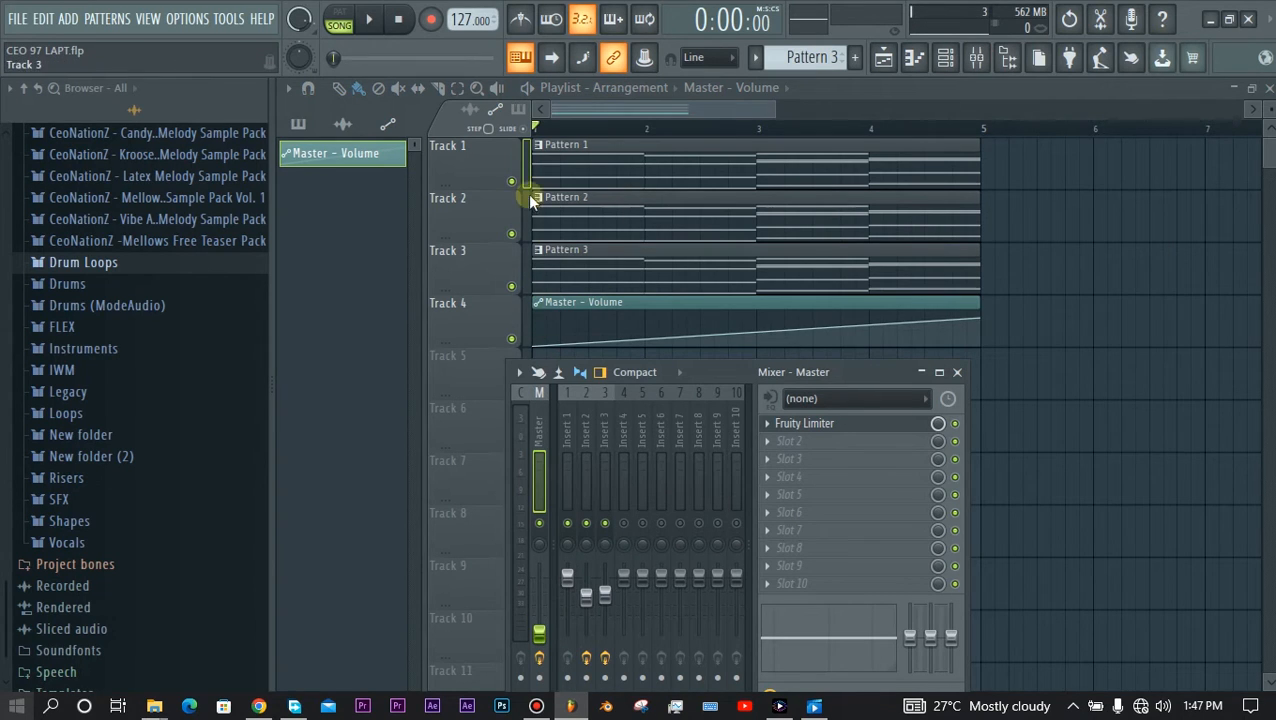
key("F9")
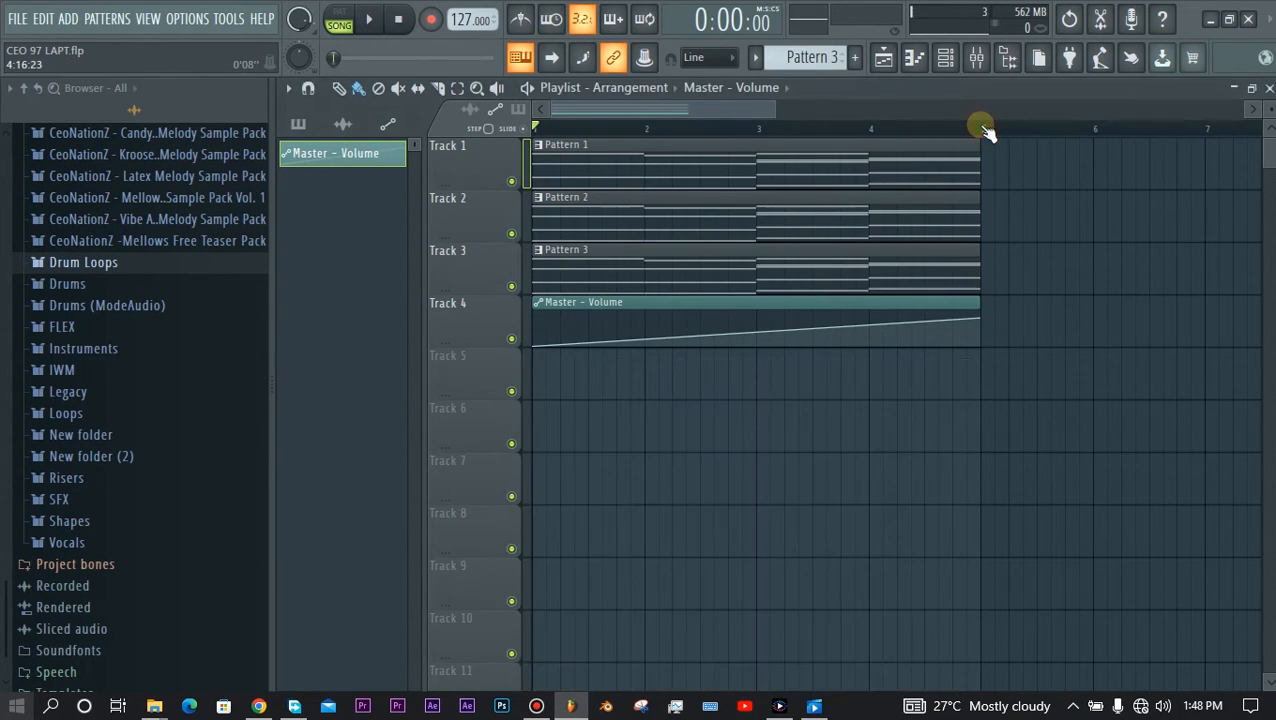
left_click(966, 130)
left_click(977, 57)
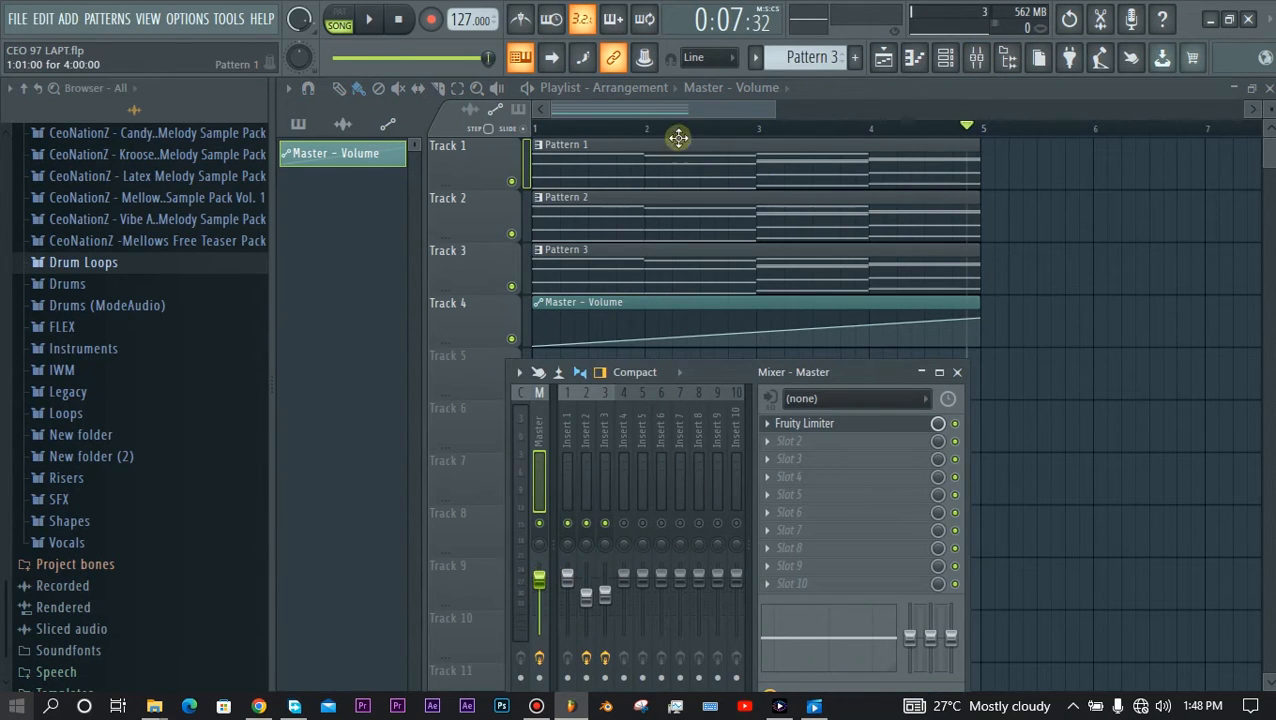
left_click_drag(660, 127, 438, 139)
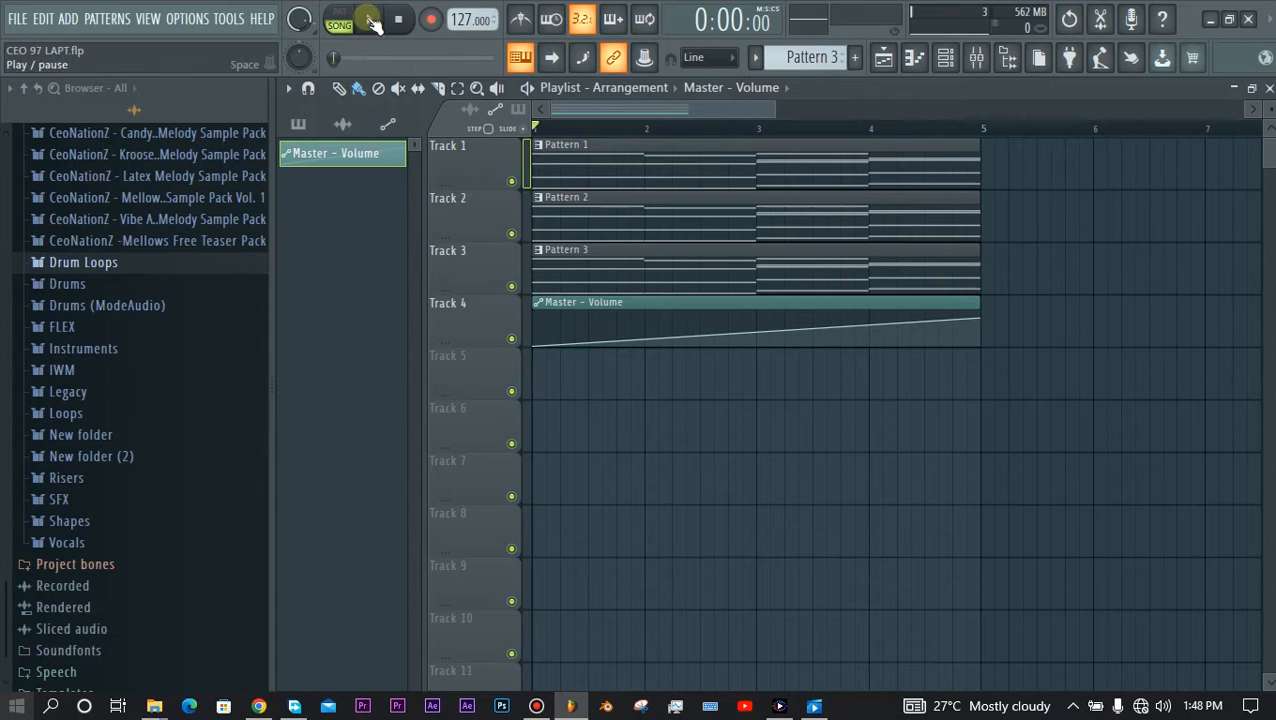
- Play the song from the start with the mixer open to watch the Master fader follow the automation, and stop playback
left_click(369, 20)
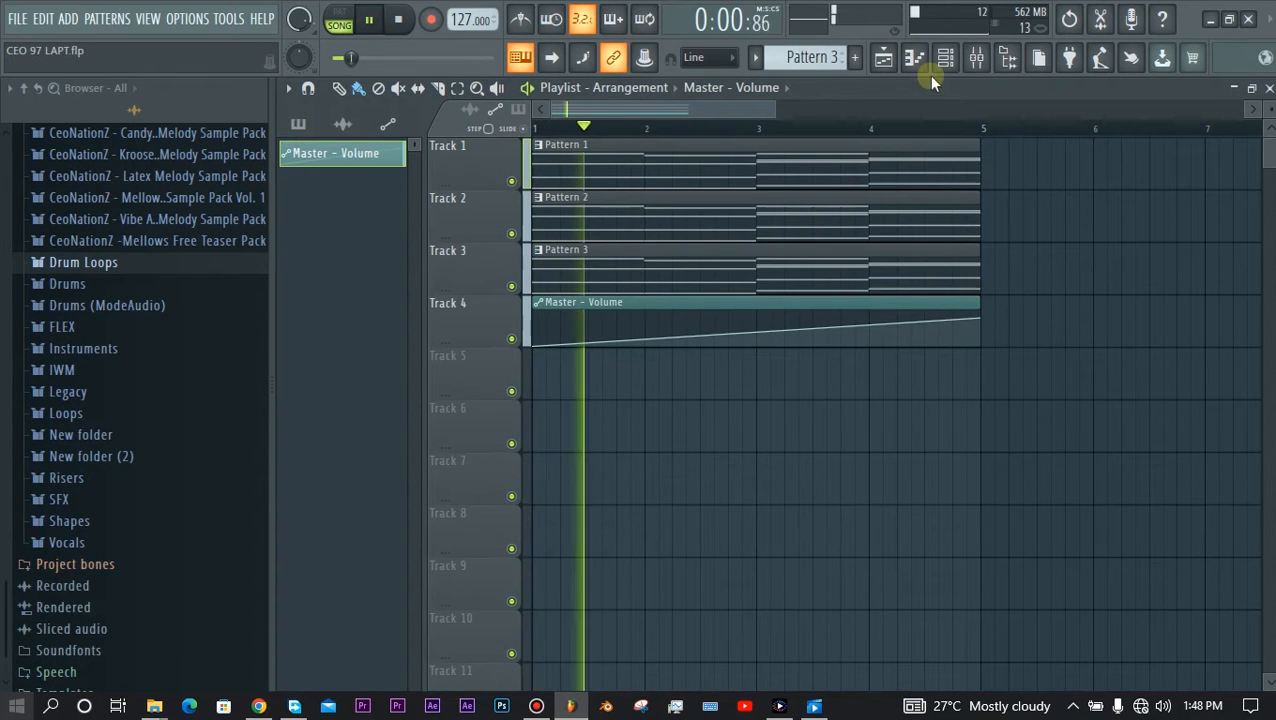
left_click(975, 58)
mouse_move(533, 620)
left_mouse_down()
mouse_move(527, 609)
mouse_move(547, 612)
left_mouse_up()
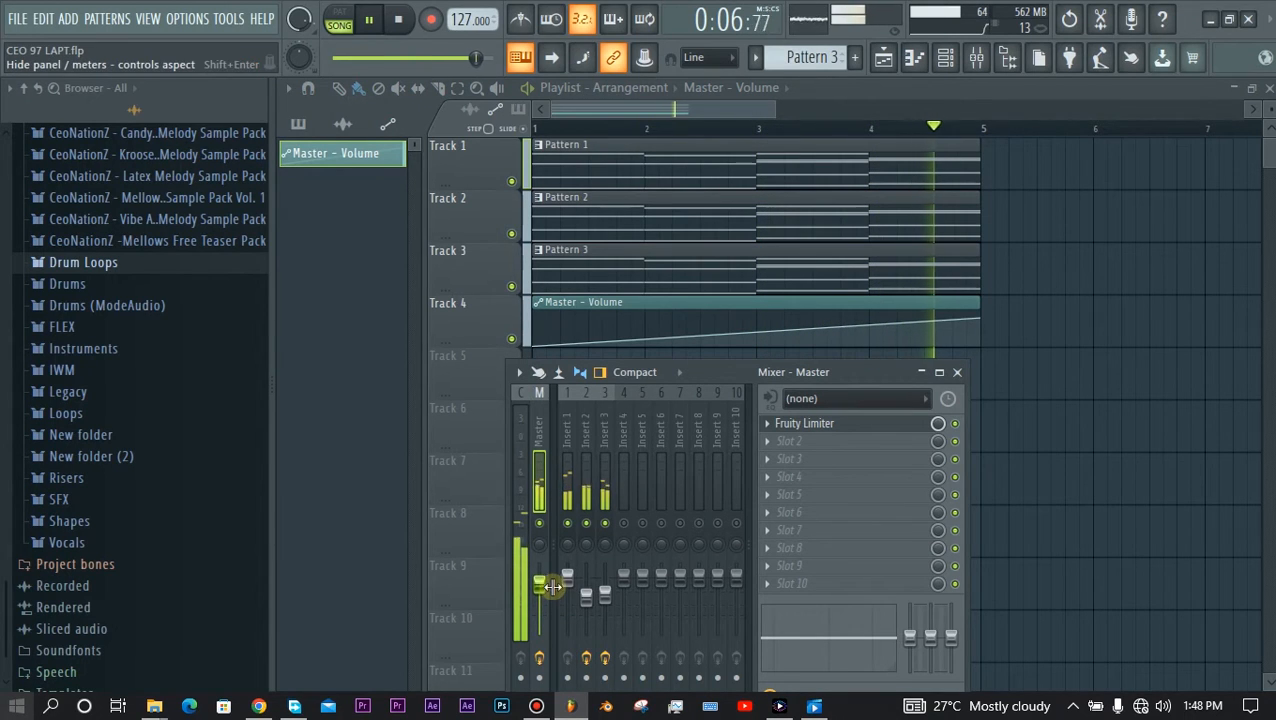
key("space")
left_click(901, 87)
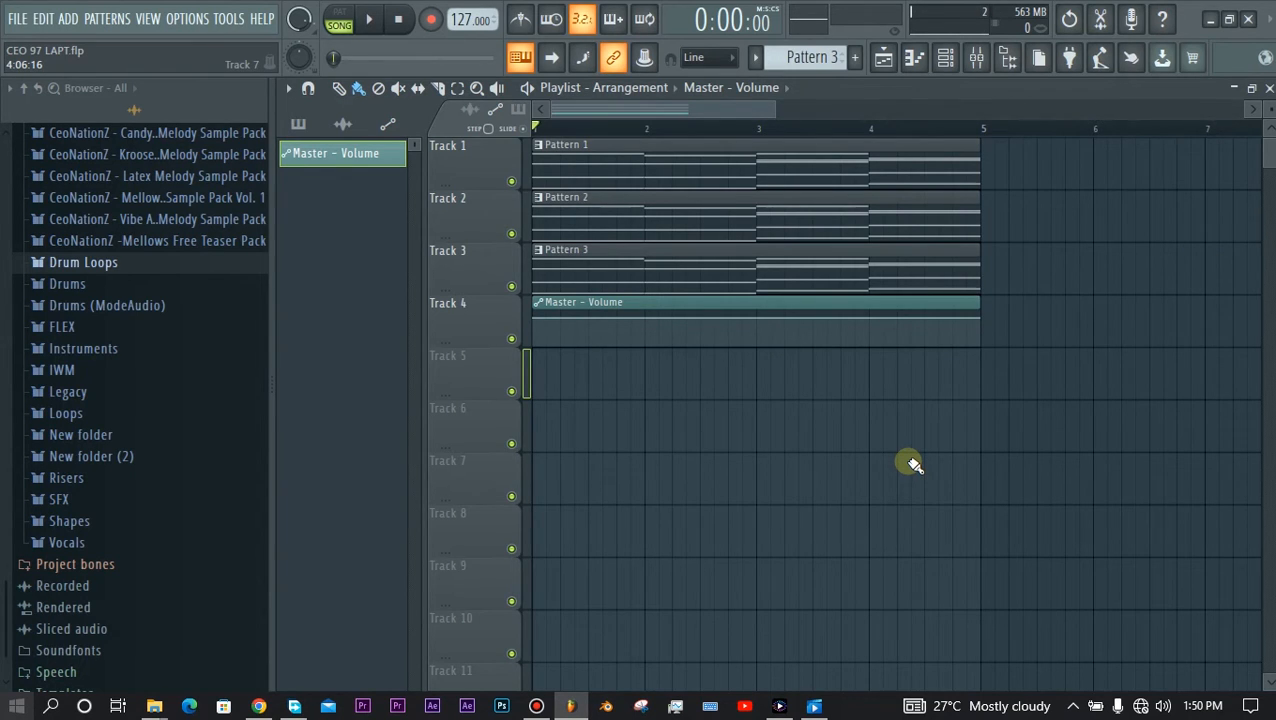
right_click(540, 311)
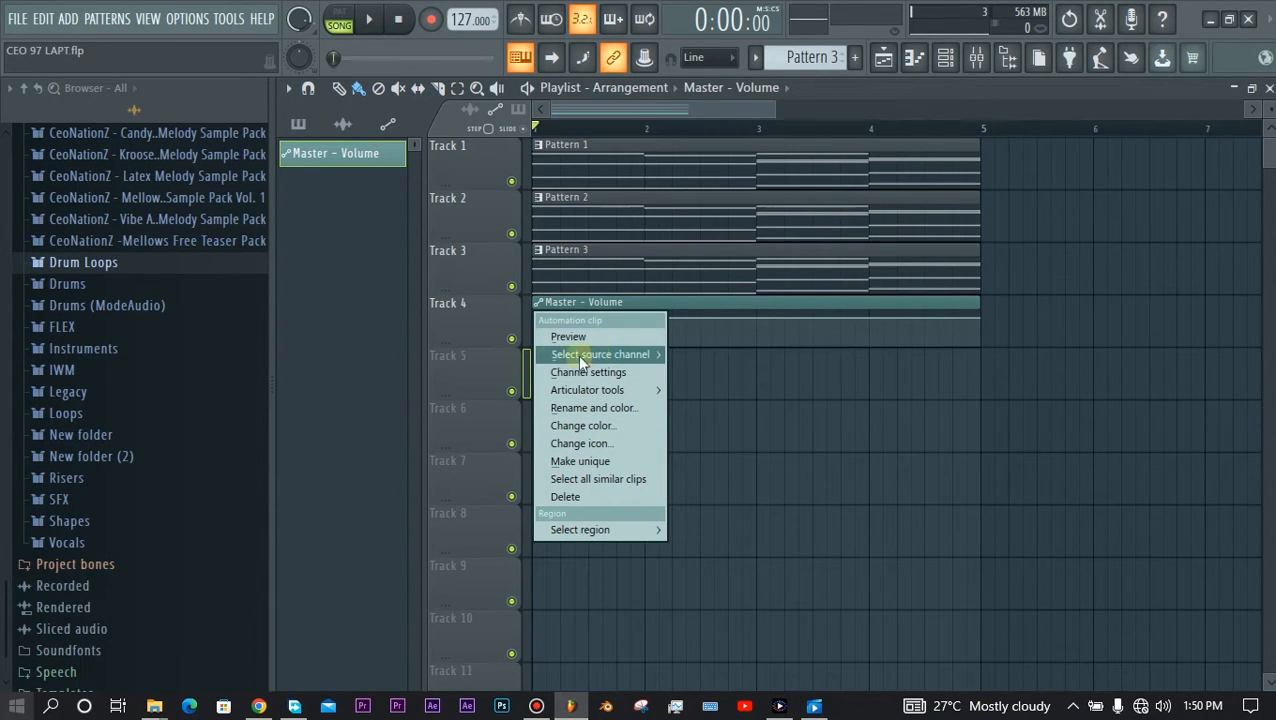
mouse_move(591, 359)
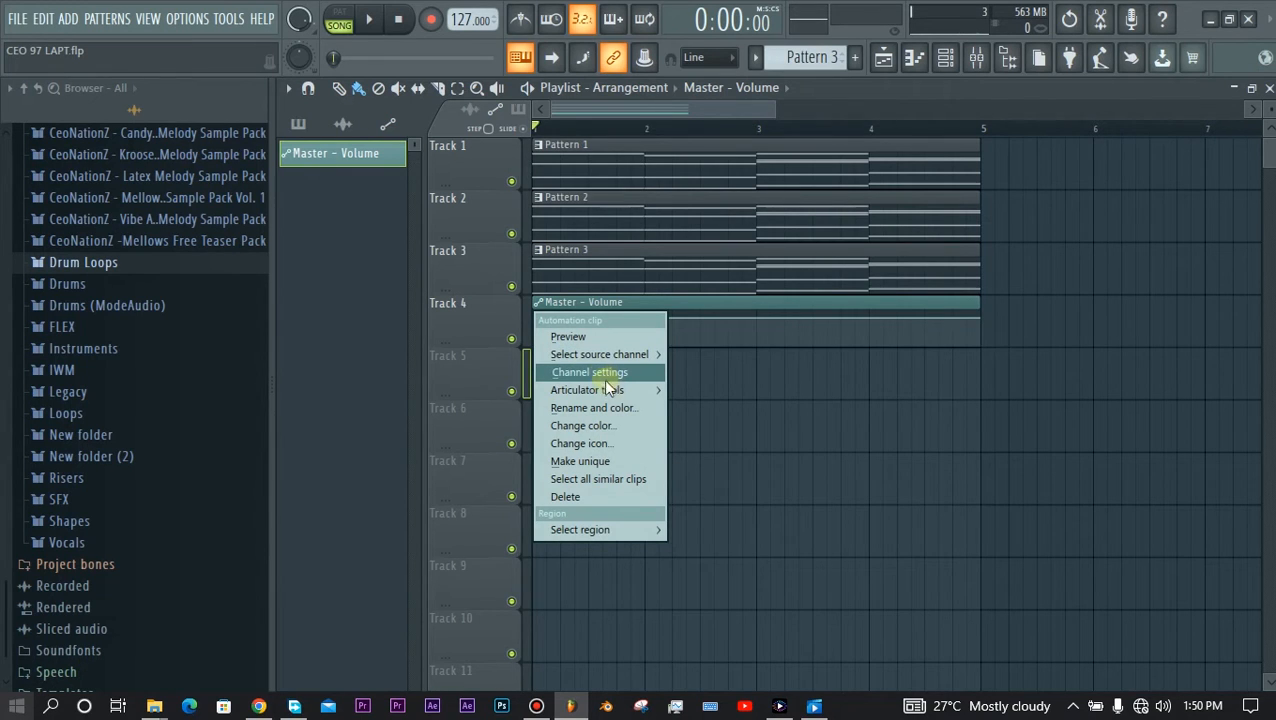
mouse_move(606, 390)
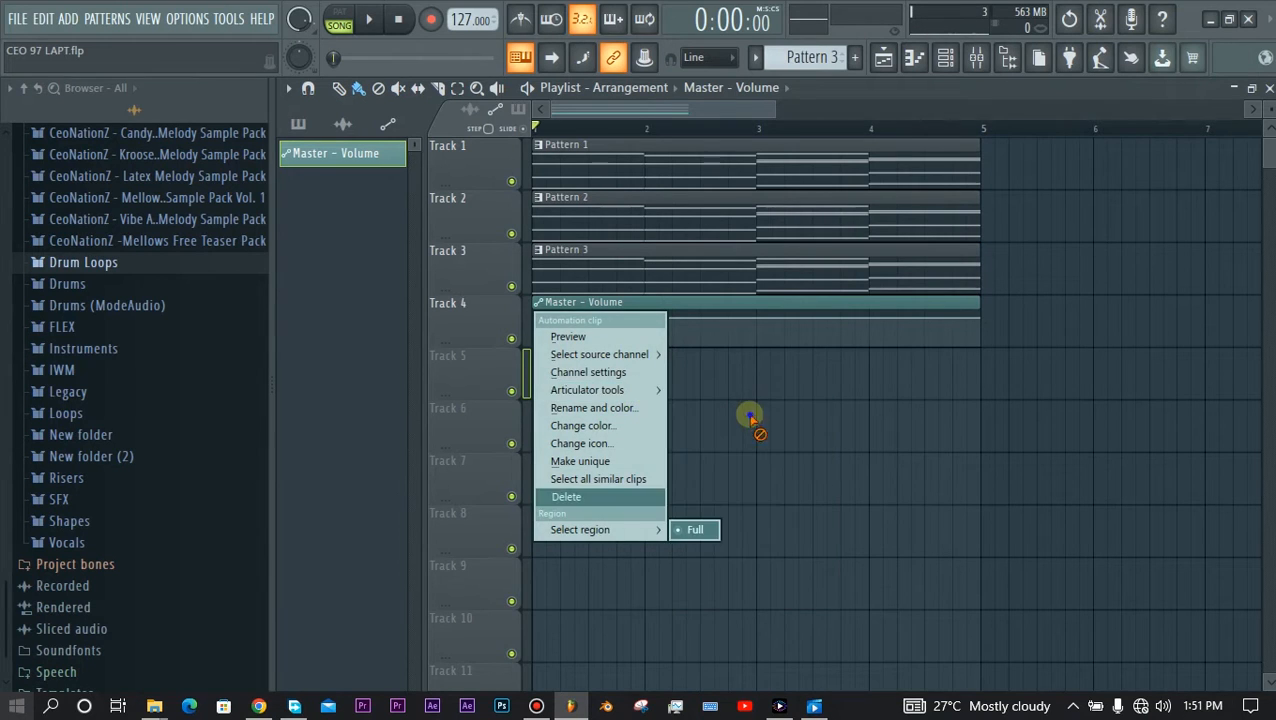
left_click(752, 418)
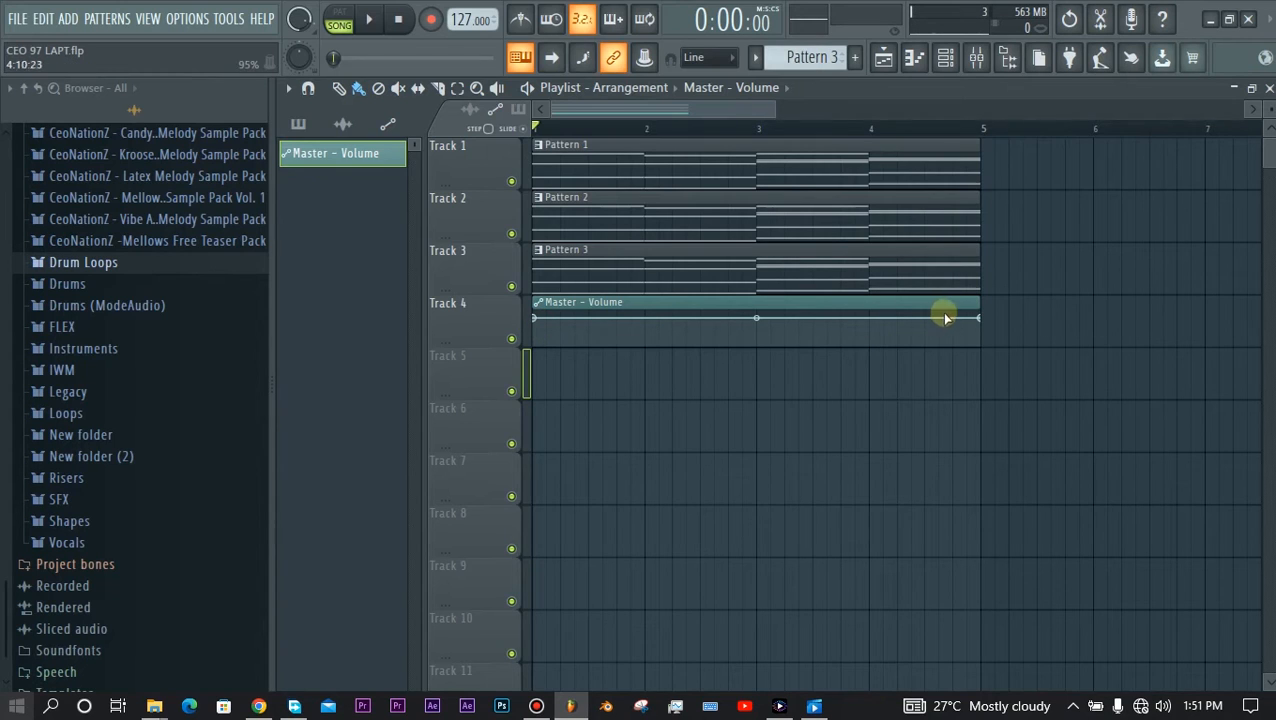
- Add a control point to the Master - Volume automation in bar 1 and place it at 1:11:00
right_click(576, 317)
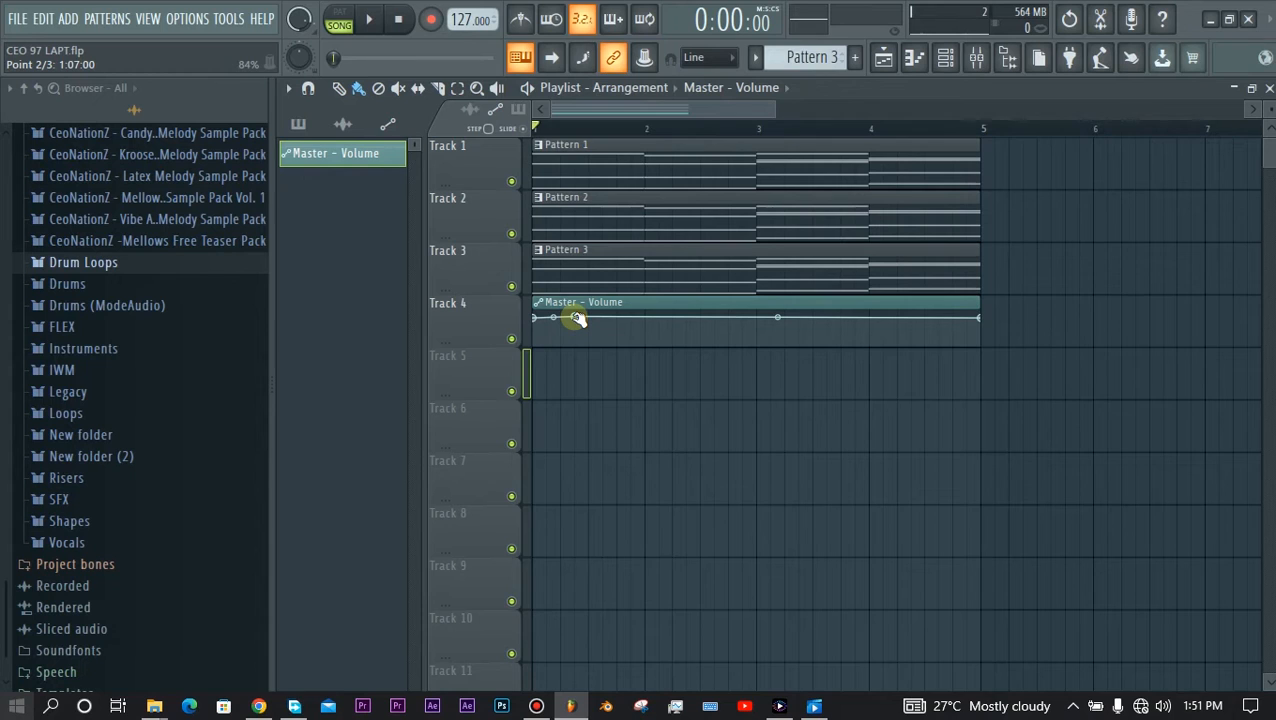
mouse_move(577, 318)
left_mouse_down()
mouse_move(590, 342)
mouse_move(558, 313)
mouse_move(589, 333)
mouse_move(570, 334)
mouse_move(604, 313)
mouse_move(598, 322)
mouse_move(577, 305)
mouse_move(590, 330)
mouse_move(606, 319)
mouse_move(572, 319)
mouse_move(594, 336)
left_mouse_up()
right_click(575, 317)
left_click(675, 390)
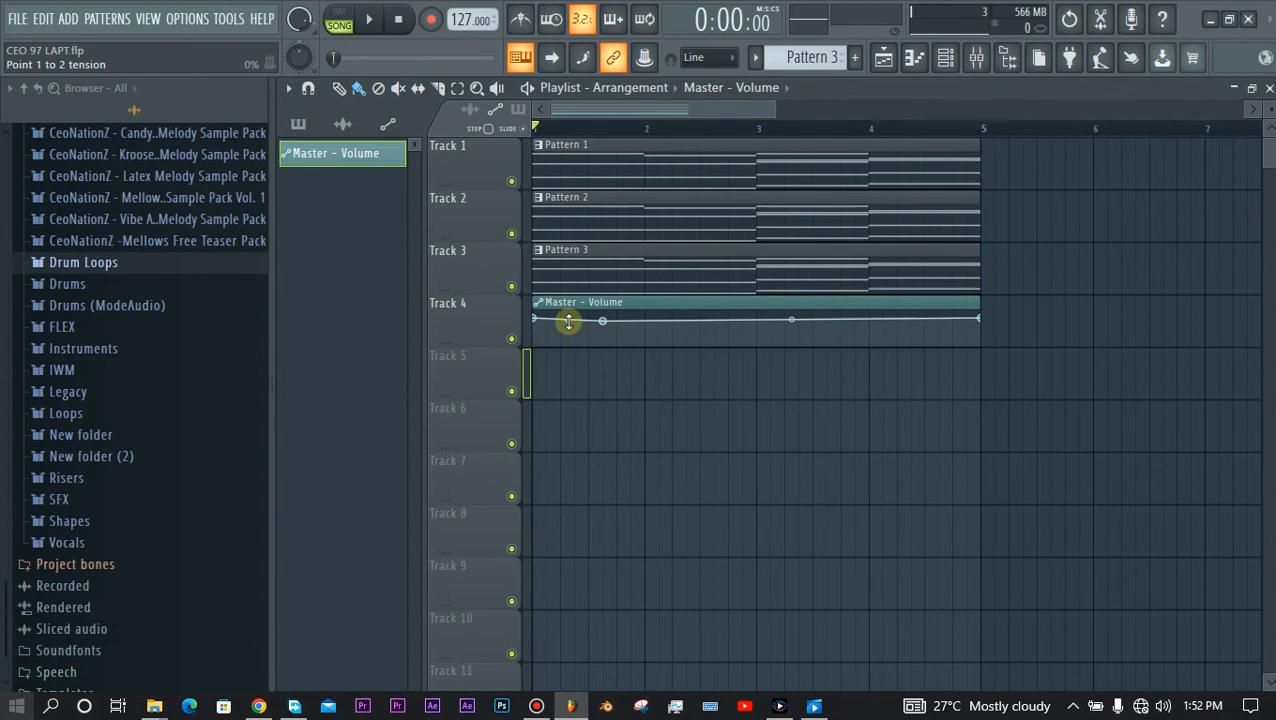
- Lower the second automation point to about 32% and bend the segments on both sides, giving the following one about 45% tension
left_click_drag(603, 322, 567, 319)
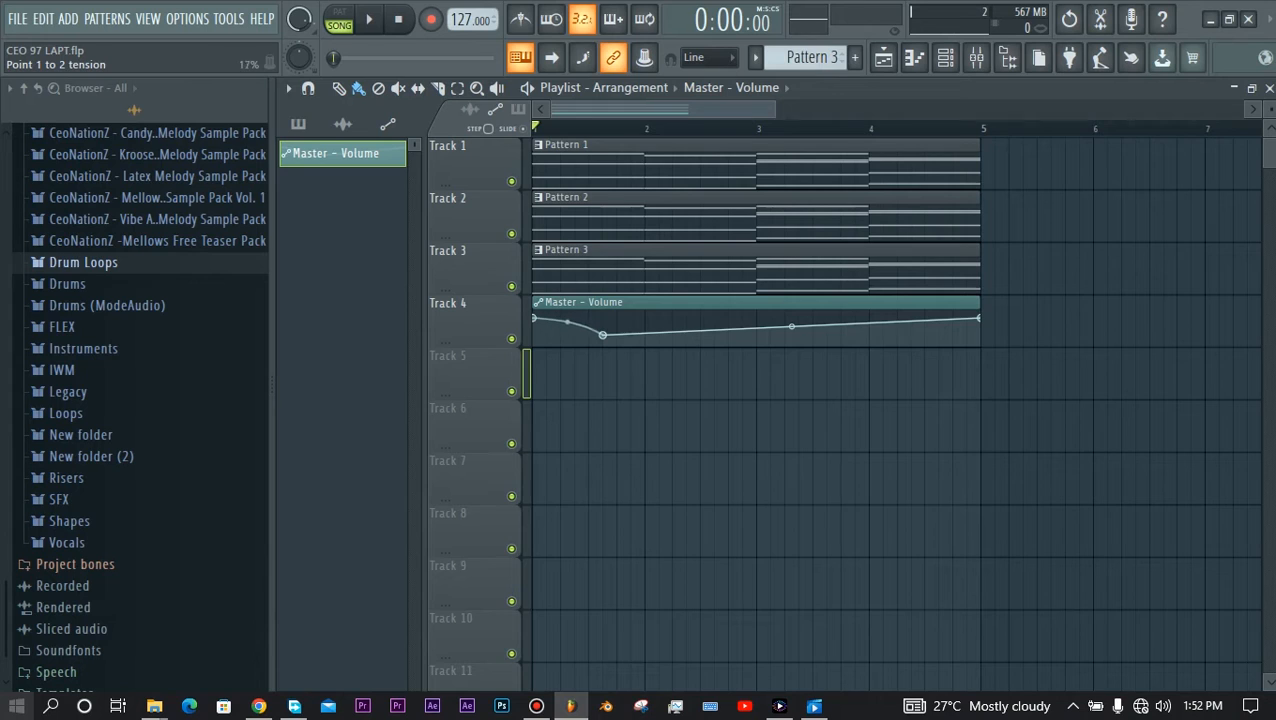
left_click_drag(567, 335, 567, 318)
mouse_move(567, 319)
left_mouse_down()
mouse_move(567, 334)
mouse_move(567, 321)
left_mouse_up()
mouse_move(792, 323)
left_mouse_down()
mouse_move(792, 355)
mouse_move(792, 322)
left_mouse_up()
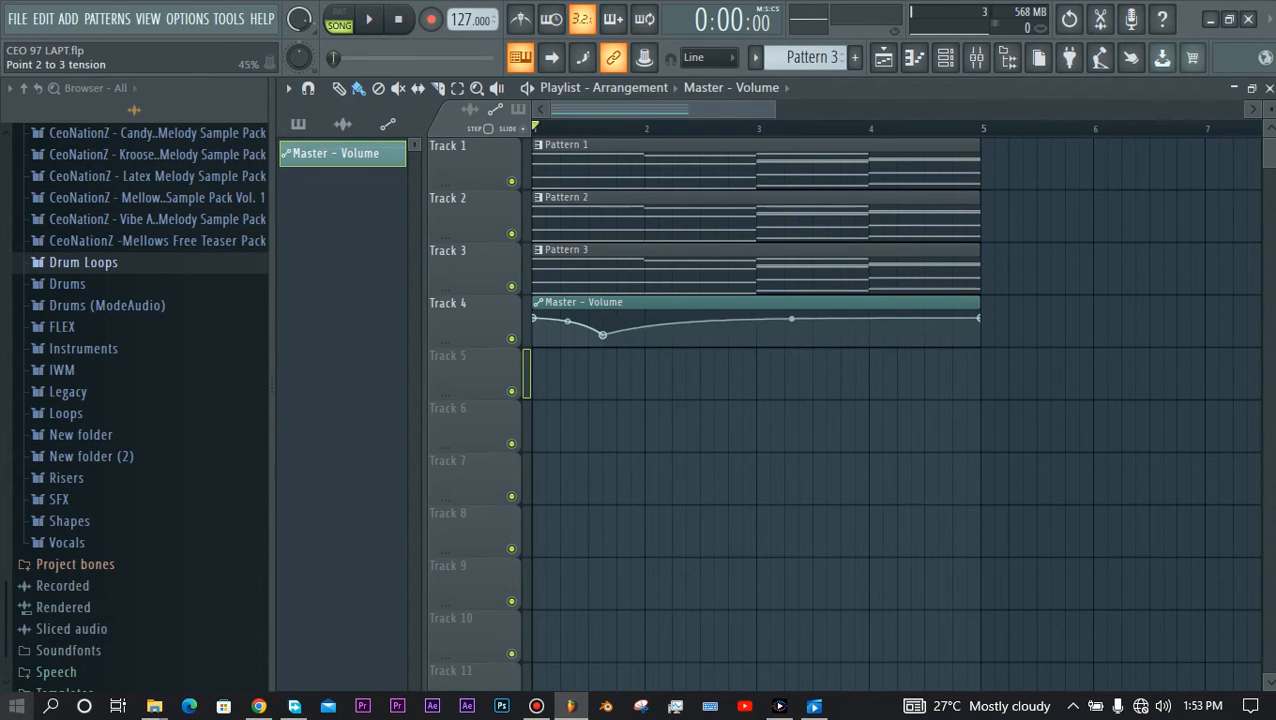
- Try the Hold and Smooth modes on the second point of the Master - Volume automation
right_click(603, 334)
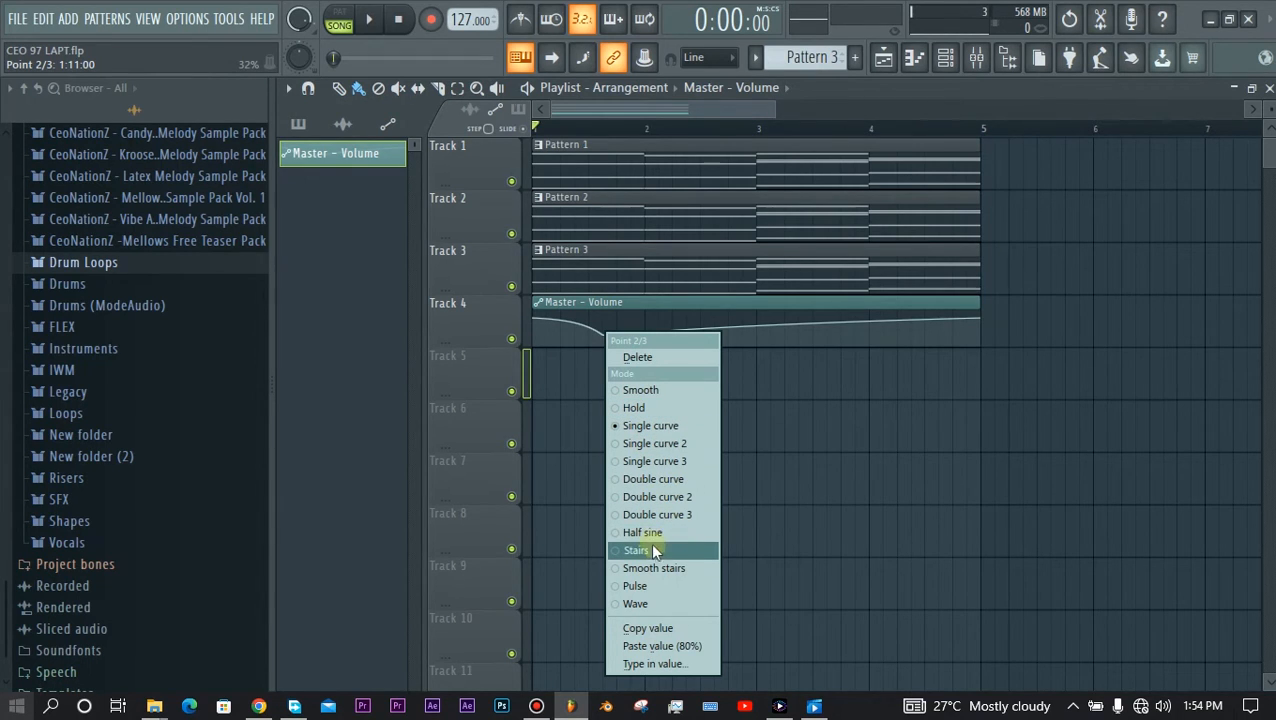
left_click(630, 408)
left_click_drag(603, 331, 601, 337)
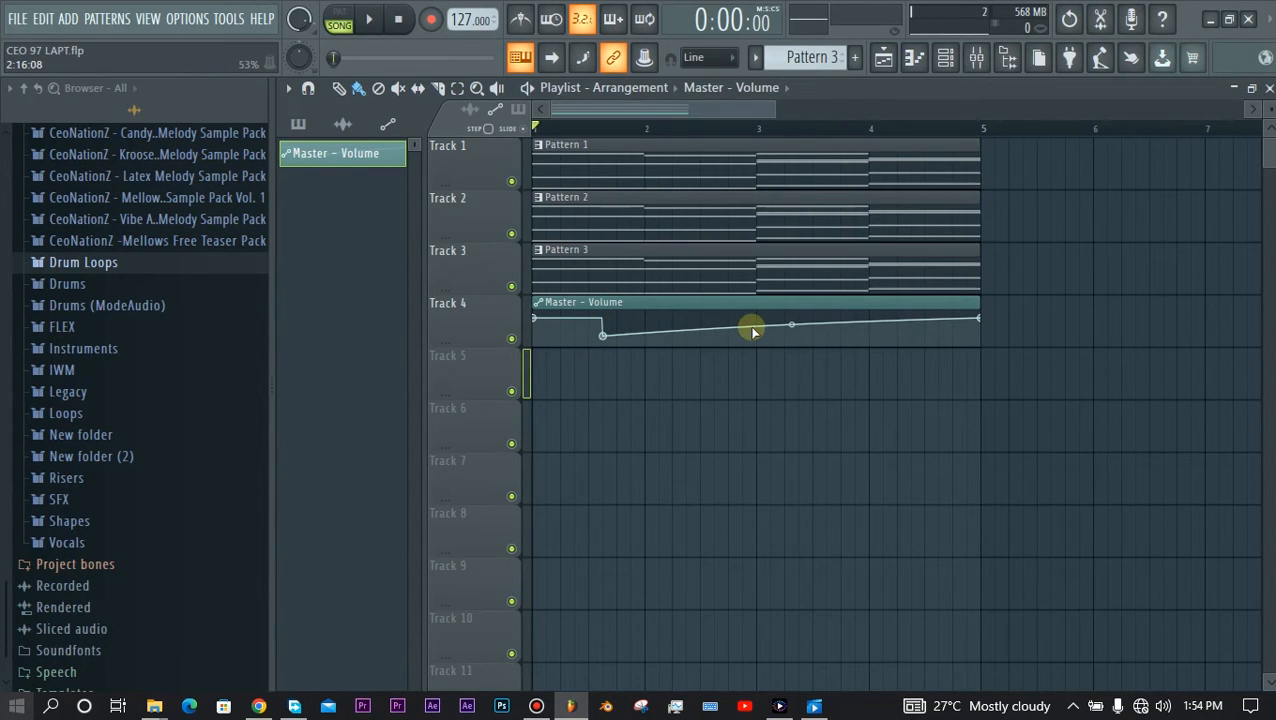
right_click(602, 334)
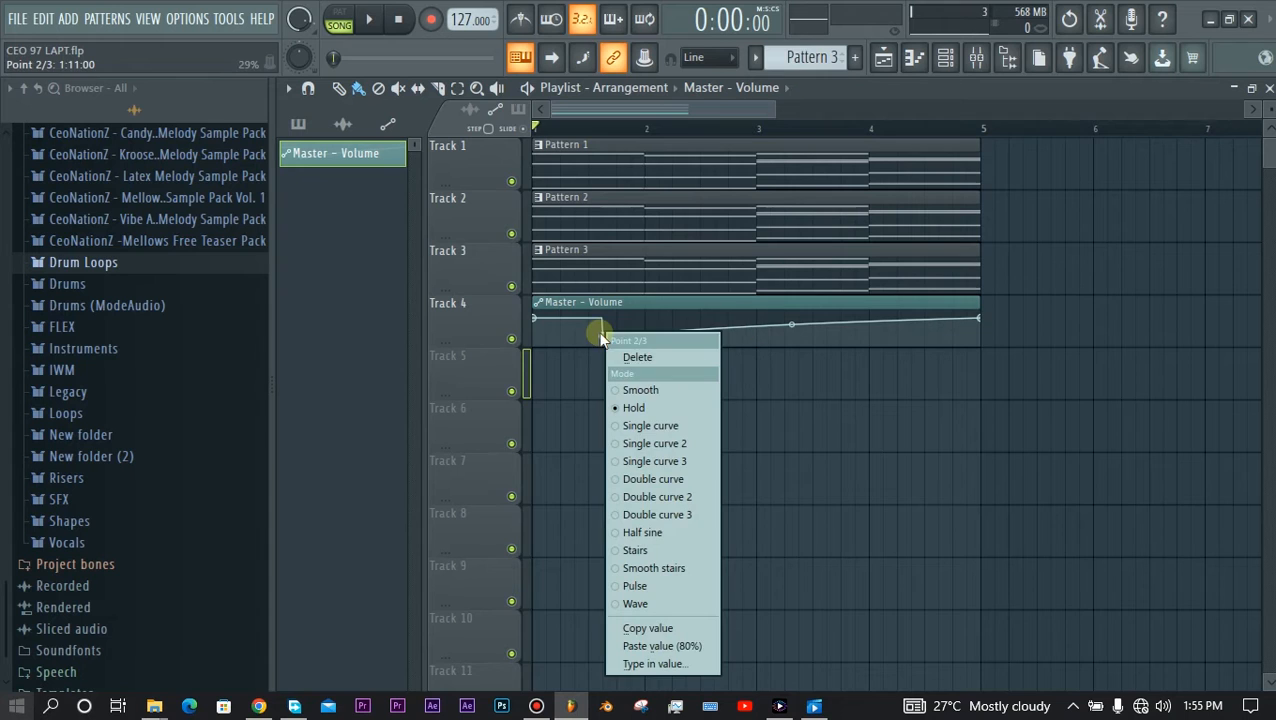
left_click(634, 390)
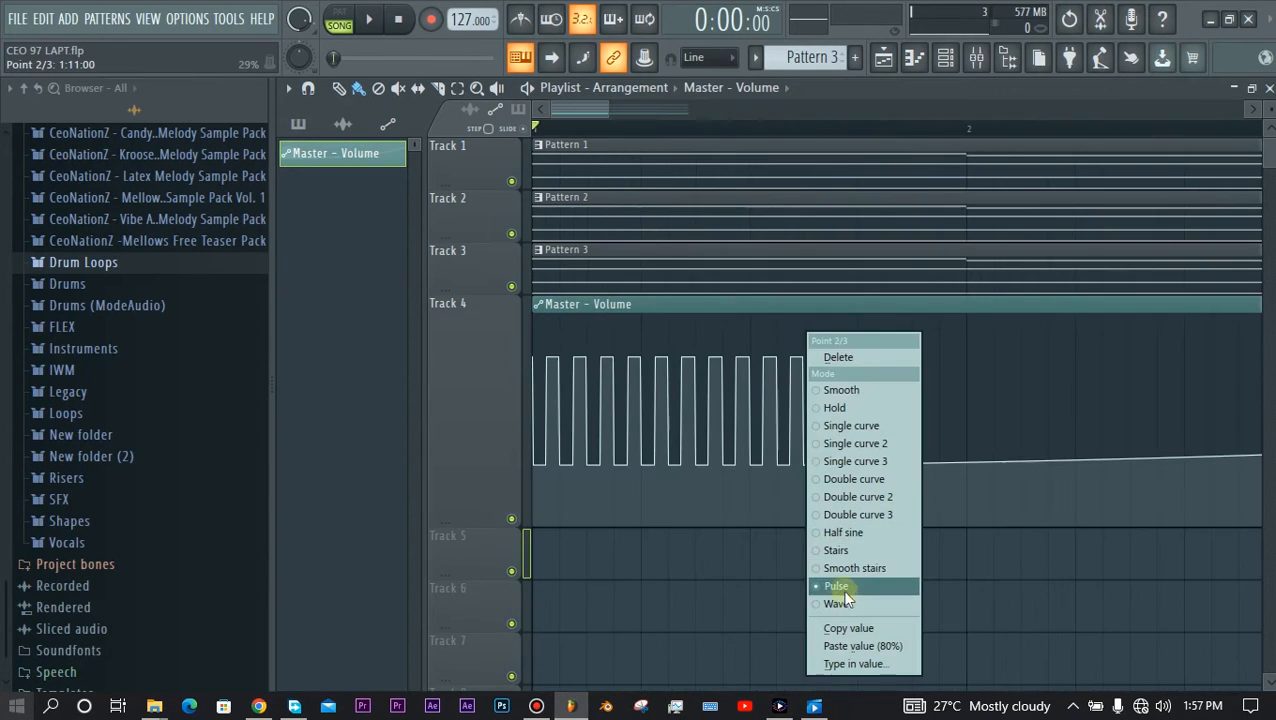
- Set the second automation point's mode to Wave and deepen the wave by raising the first point and lowering the second
left_click(845, 604)
mouse_move(664, 408)
left_mouse_down()
mouse_move(667, 392)
mouse_move(667, 410)
left_mouse_up()
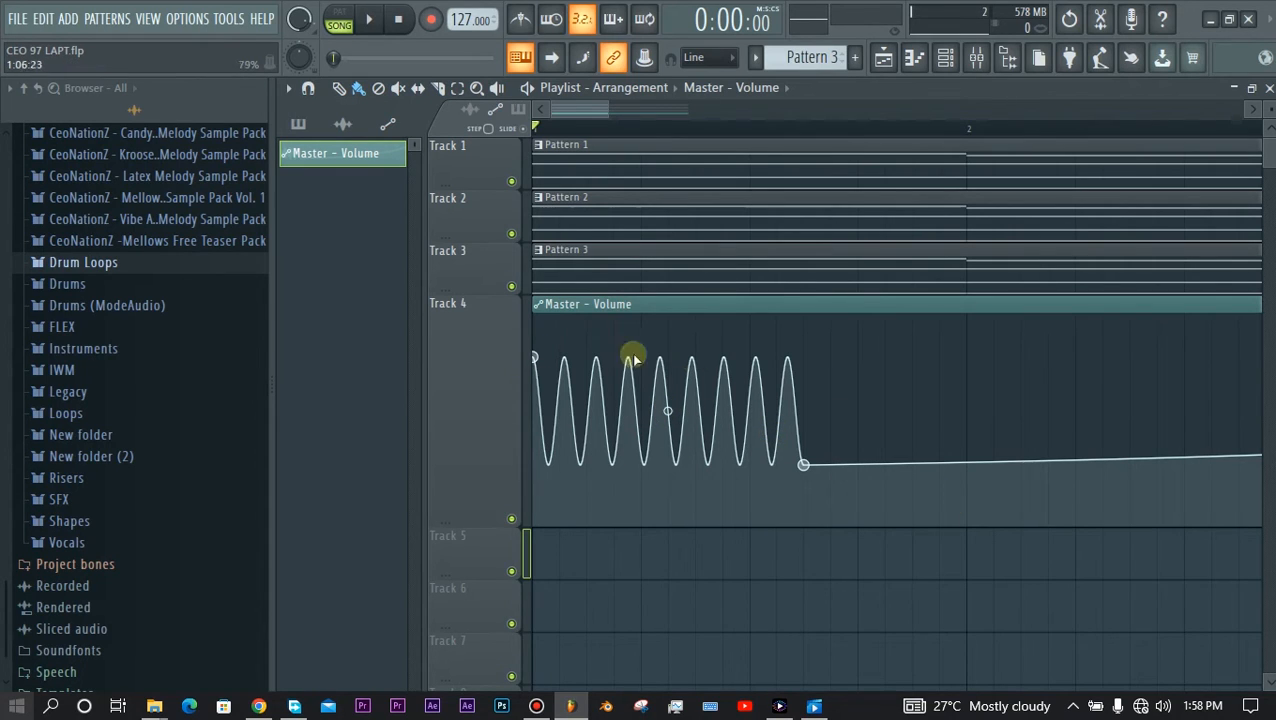
left_click_drag(540, 357, 535, 335)
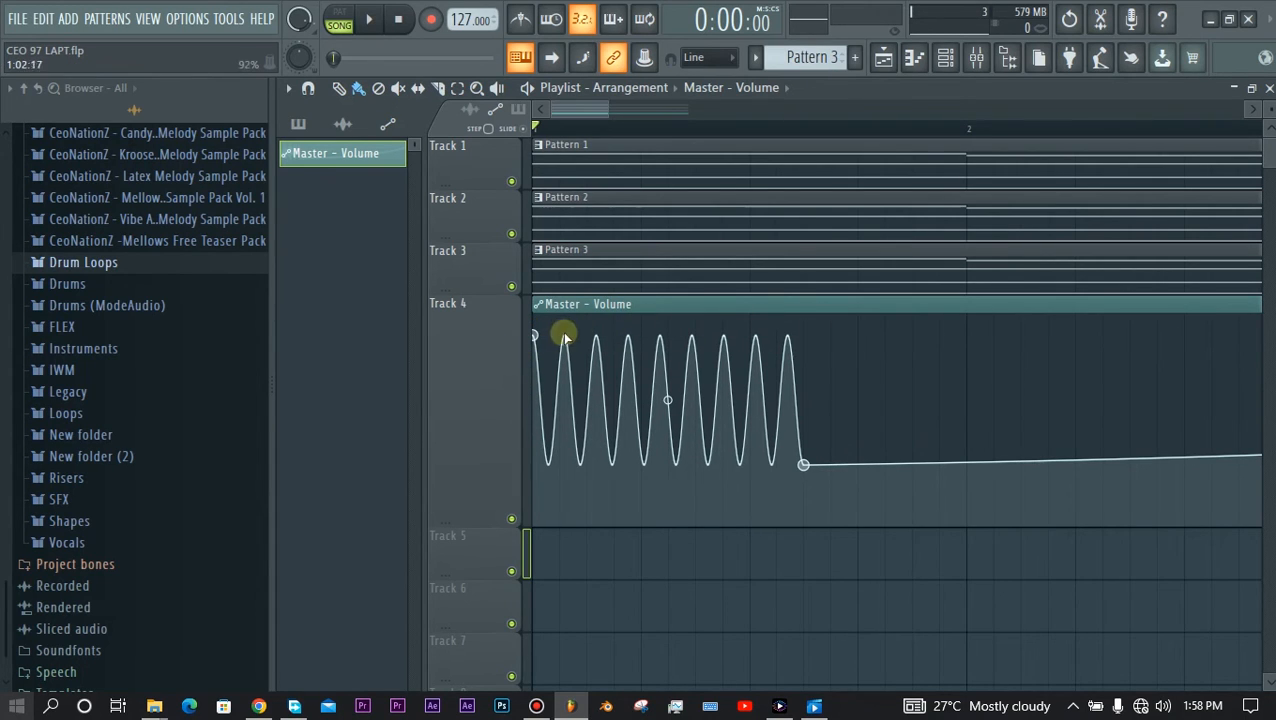
left_click_drag(803, 466, 803, 503)
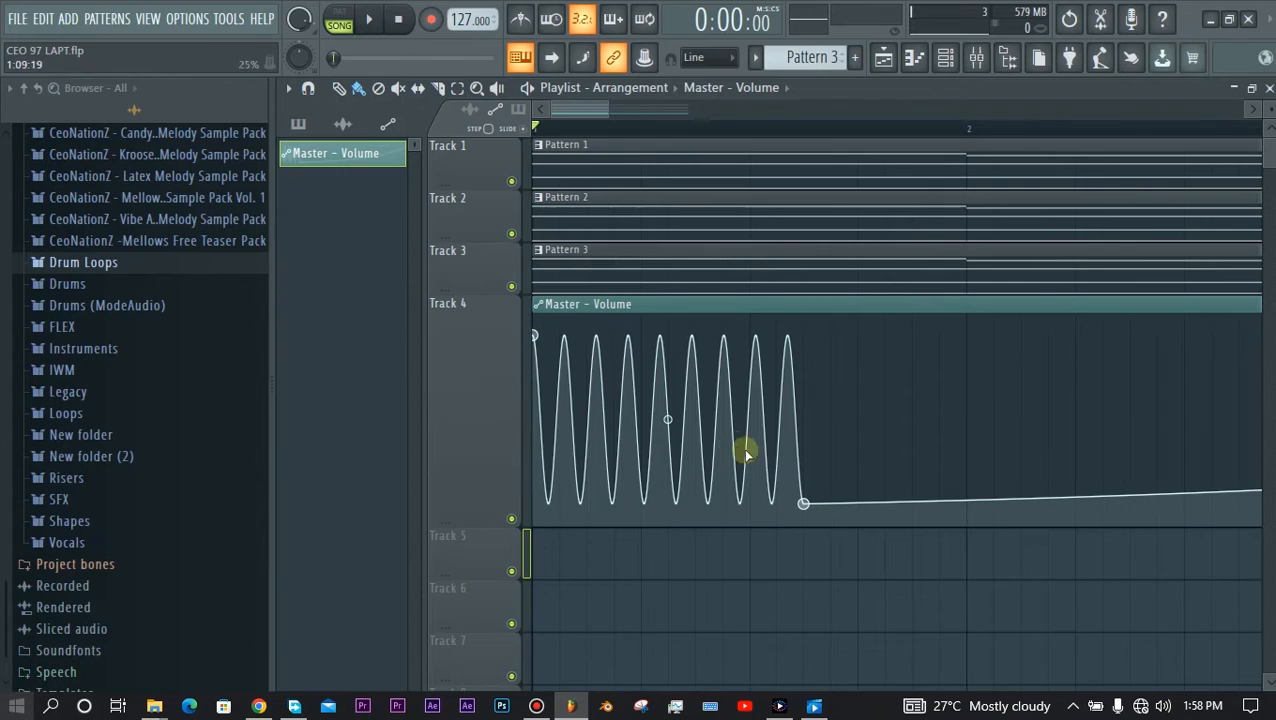
left_click_drag(670, 416, 668, 419)
- Reposition the second automation point with Slide enabled so the clip's end point shifts along with it
left_click_drag(803, 504, 897, 494)
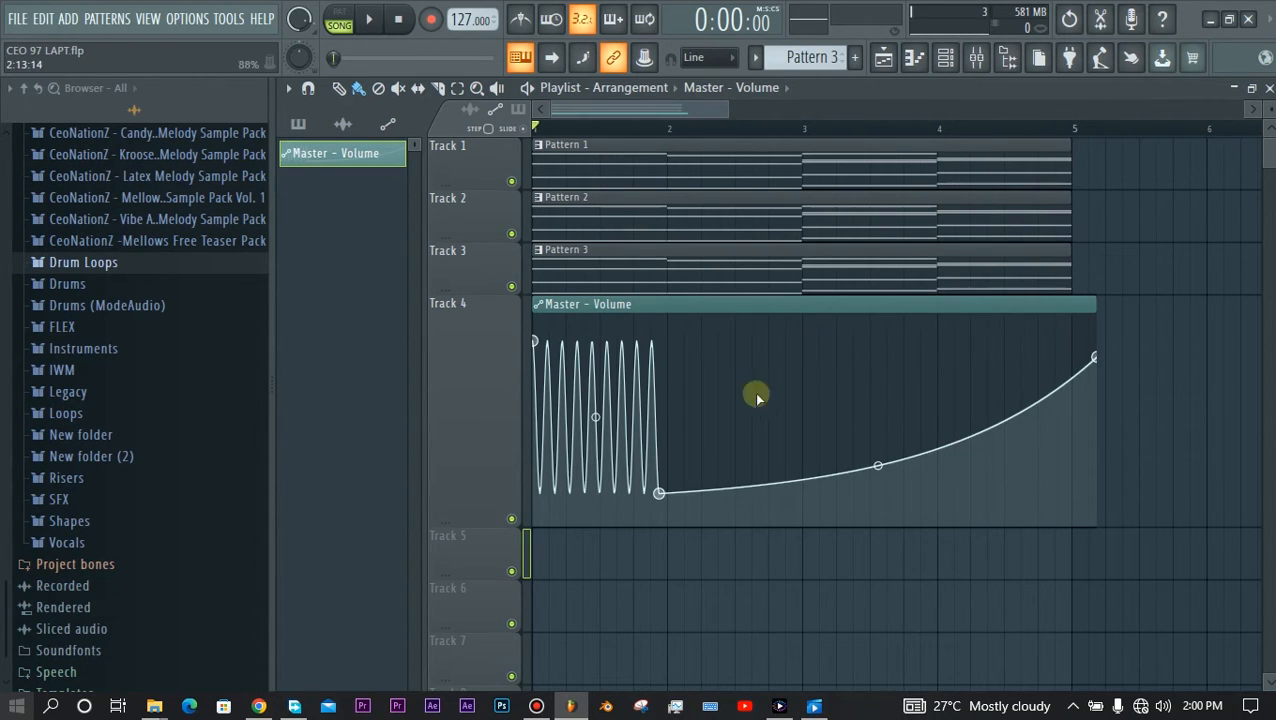
left_click_drag(663, 496, 657, 440)
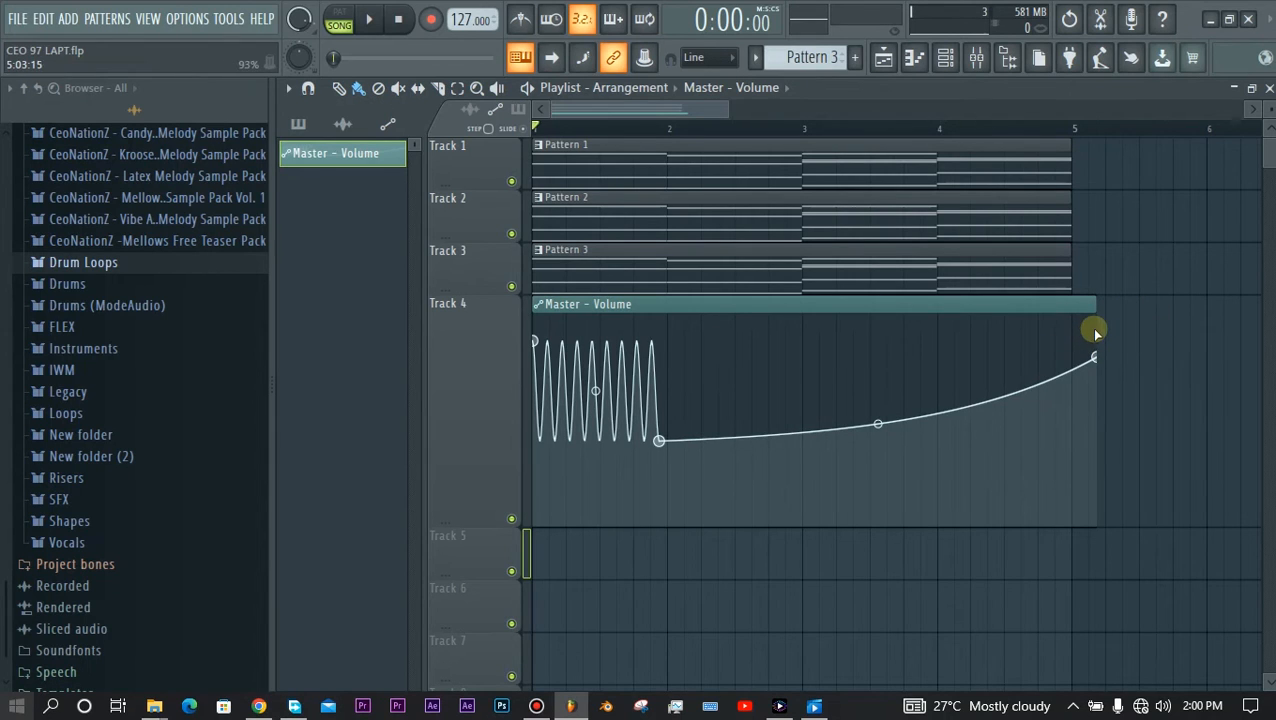
left_click_drag(658, 439, 627, 441)
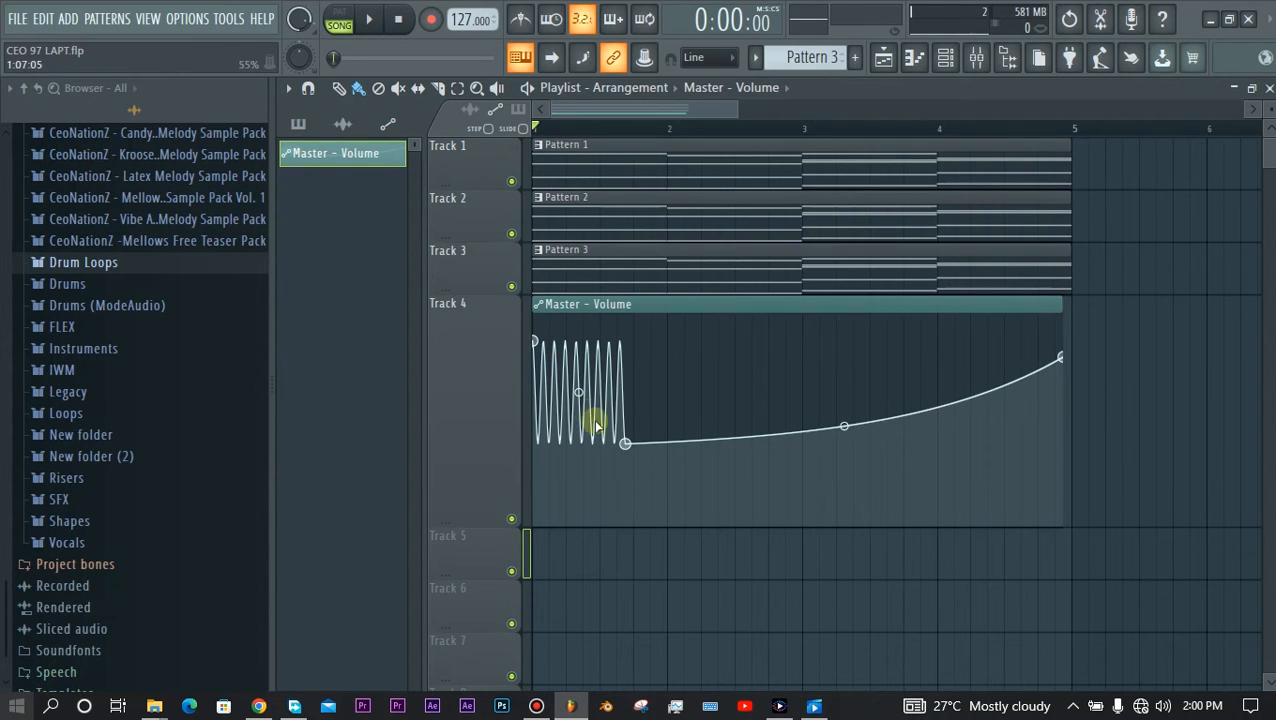
- Move the second automation point with Slide disabled to 2:06:00 at about 47%, widening the wave while the end point stays fixed
left_click_drag(625, 441, 692, 452)
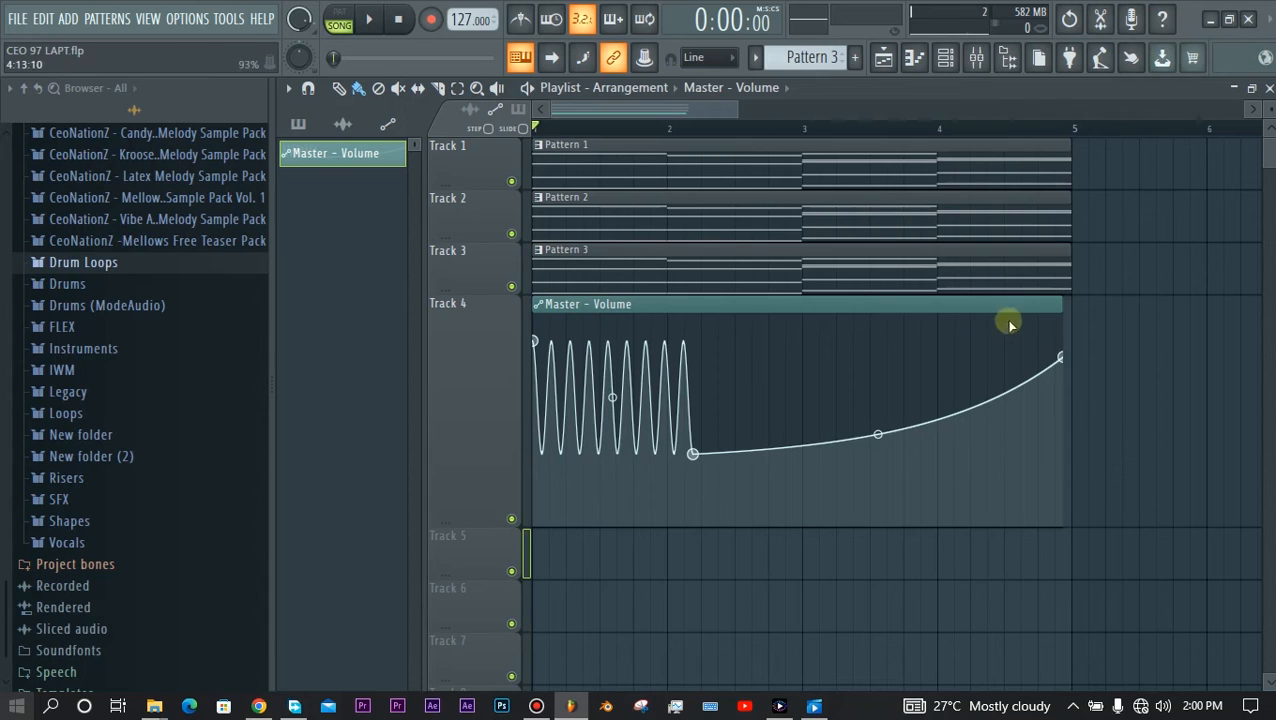
left_click_drag(697, 457, 742, 428)
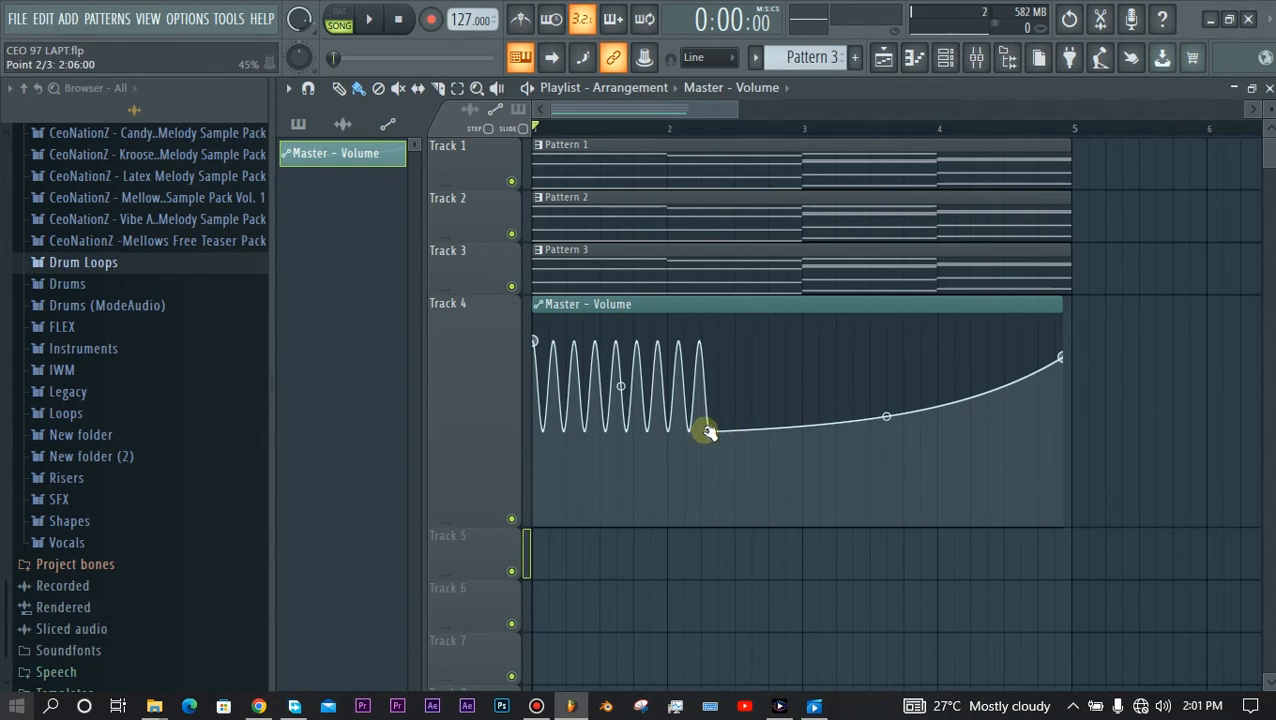
mouse_move(712, 431)
left_mouse_down()
mouse_move(749, 436)
mouse_move(740, 387)
mouse_move(728, 467)
mouse_move(723, 365)
mouse_move(718, 431)
mouse_move(703, 447)
mouse_move(718, 416)
mouse_move(715, 450)
mouse_move(704, 430)
mouse_move(800, 415)
mouse_move(718, 410)
mouse_move(737, 385)
mouse_move(718, 410)
left_mouse_up()
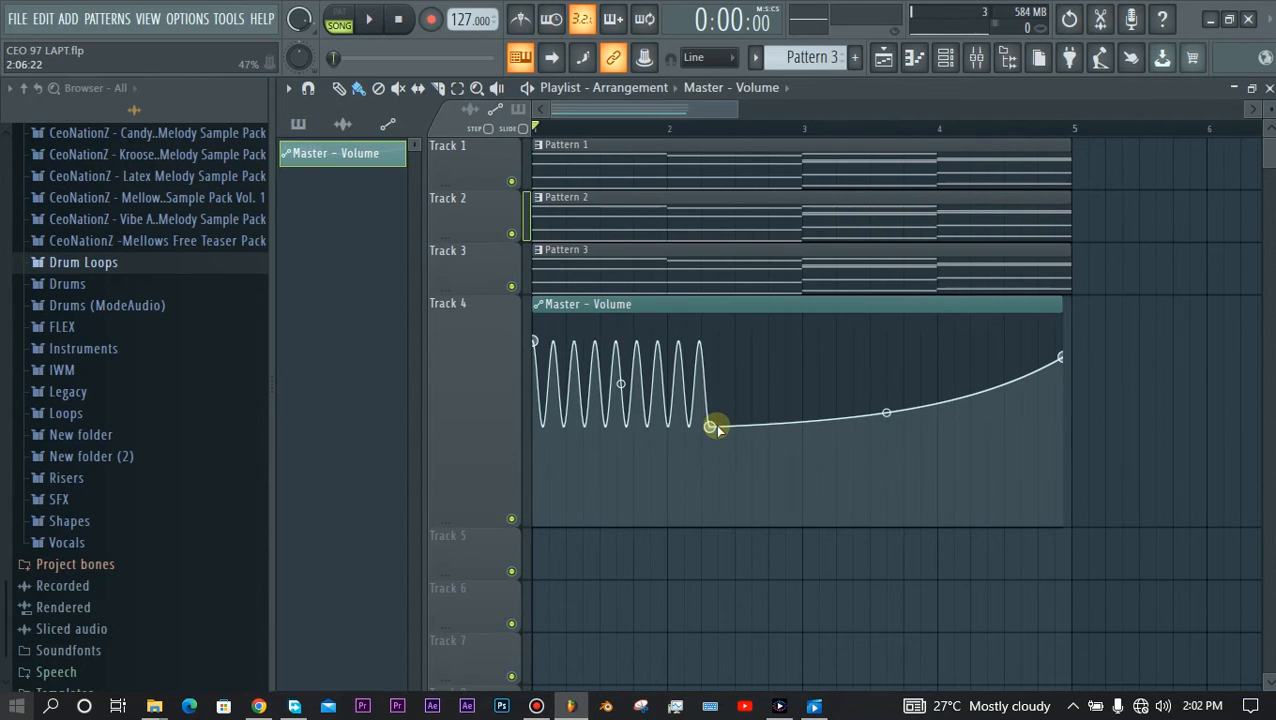
- Shift the second point of the Master - Volume automation further along the timeline to stretch the wave section
left_click_drag(715, 425, 760, 404)
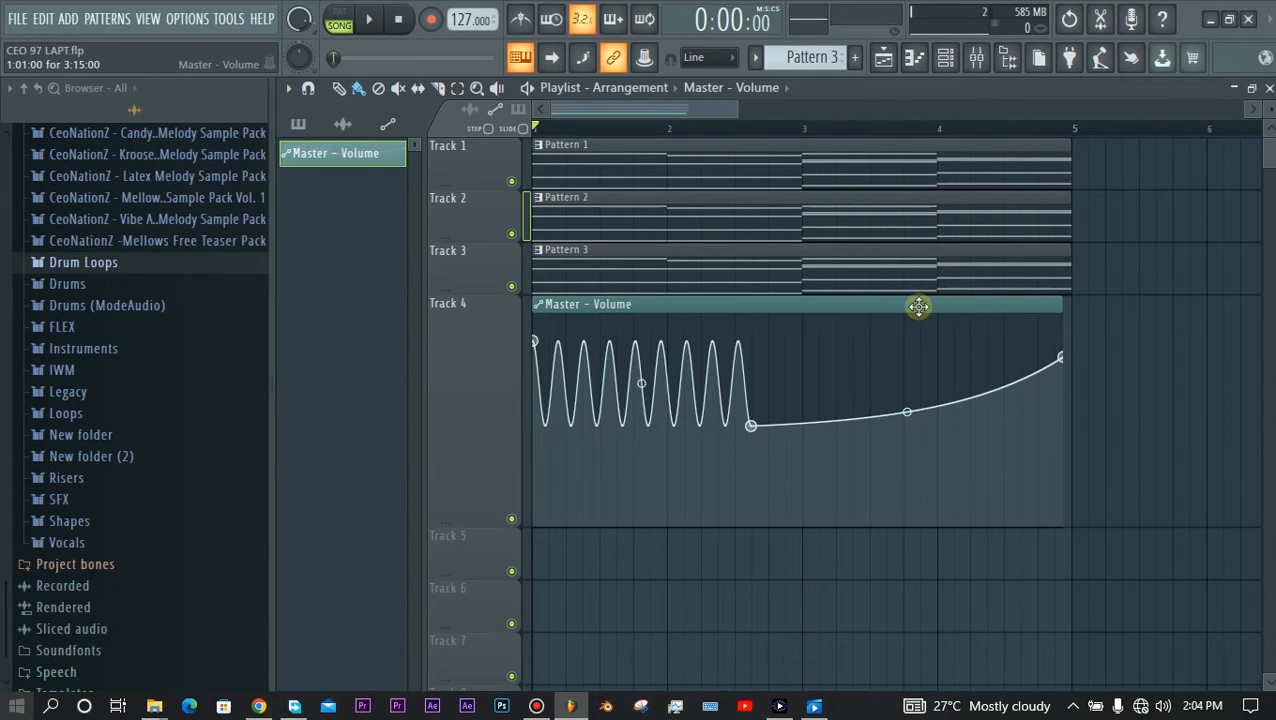
- Delete the Master - Volume automation channel and its clip from the project
right_click(349, 159)
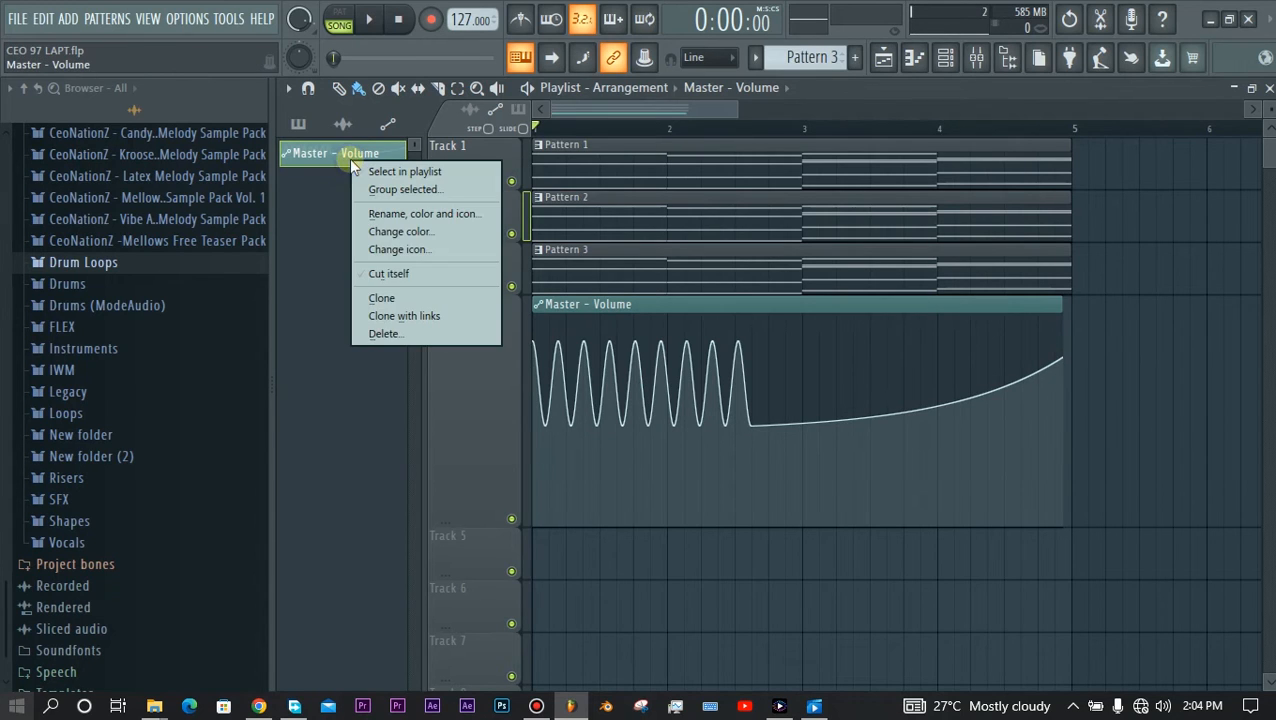
left_click(398, 333)
left_click(940, 58)
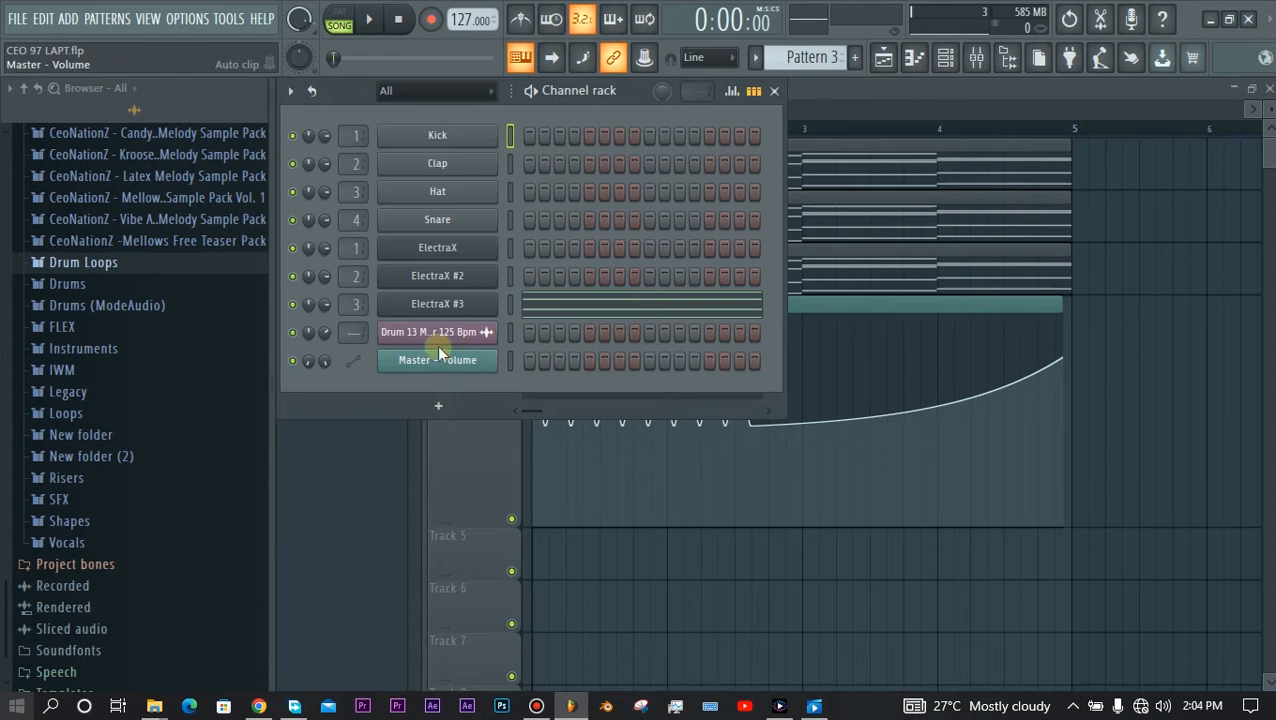
right_click(493, 361)
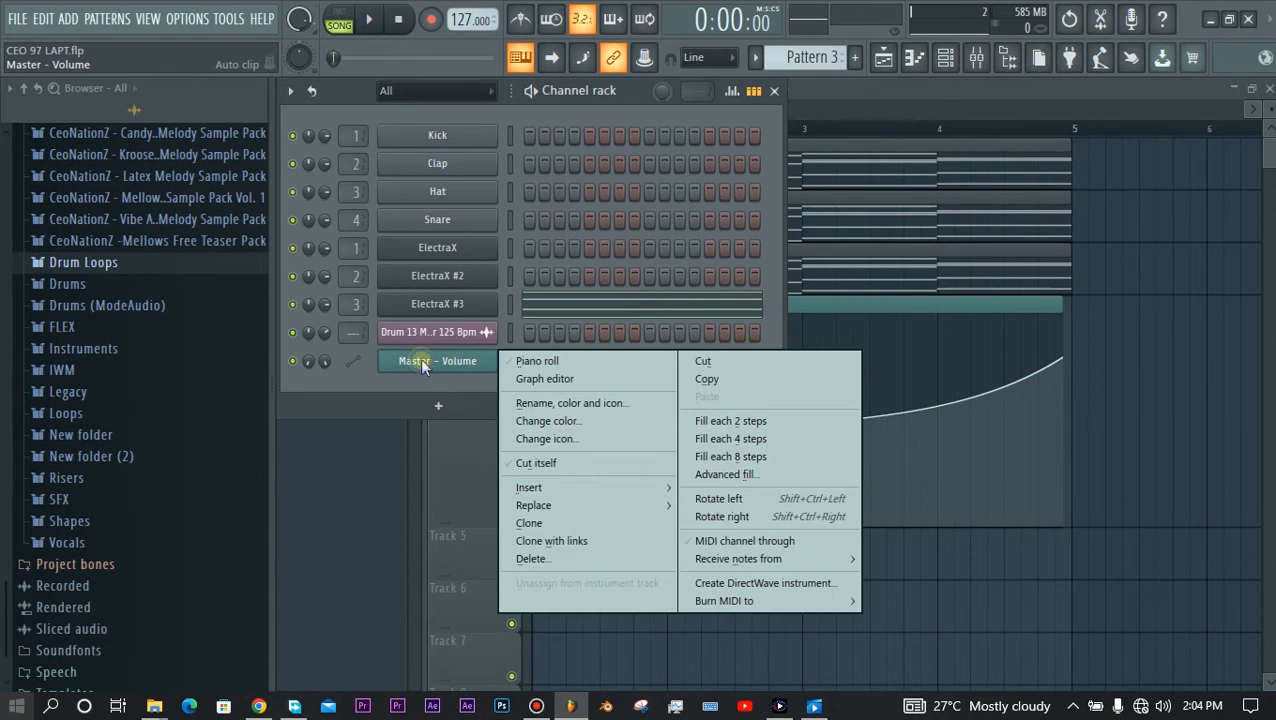
left_click(583, 560)
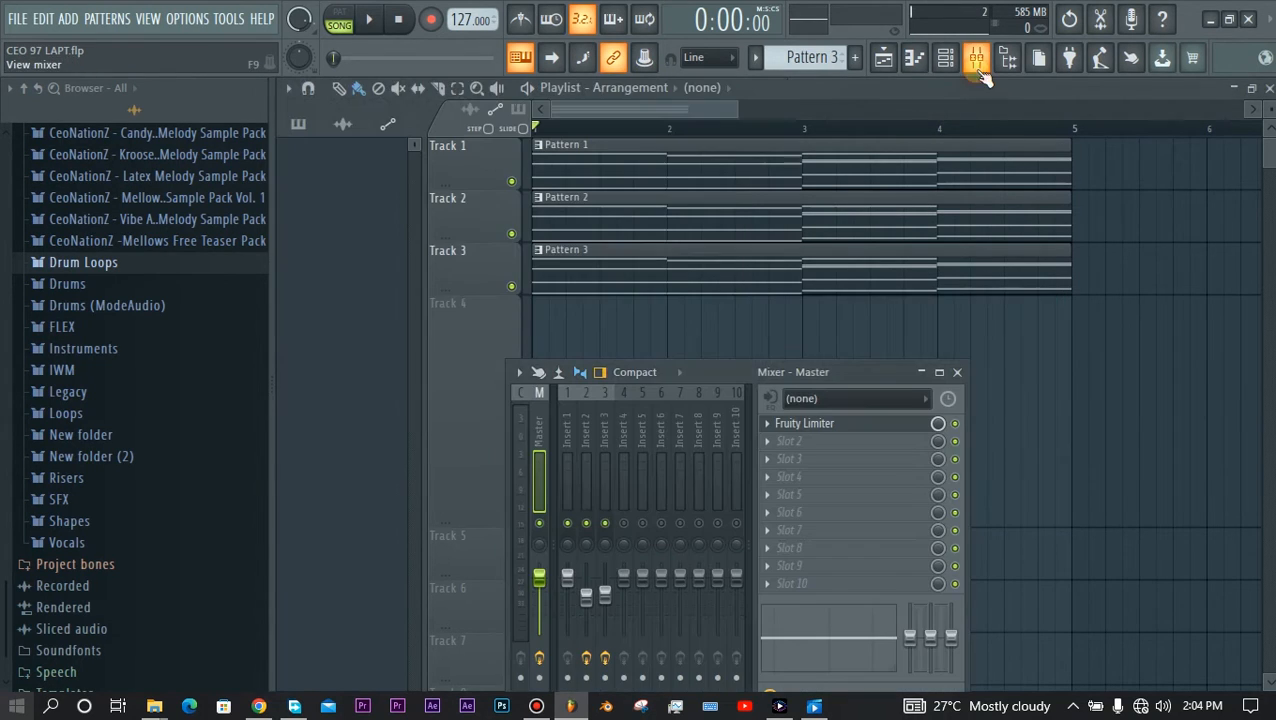
- Delete the stored initial value of the Master volume fader in the mixer and hide the mixer
left_click_drag(763, 375, 790, 312)
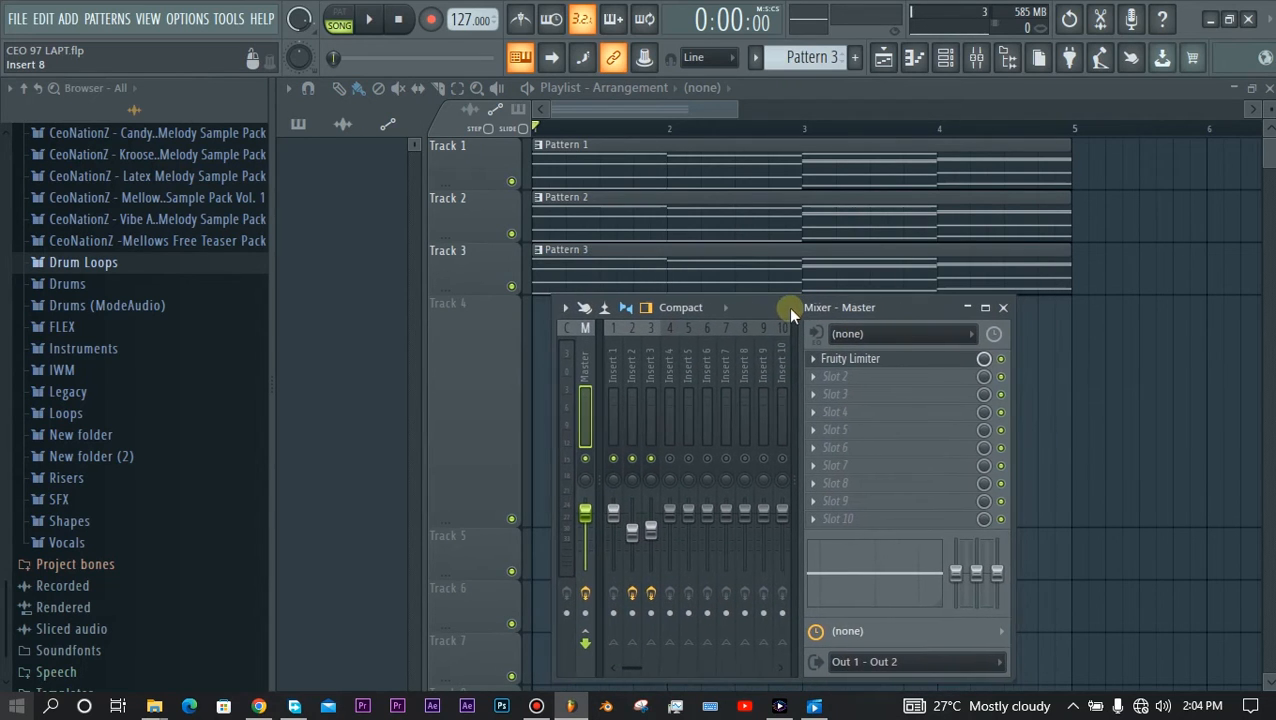
right_click(577, 505)
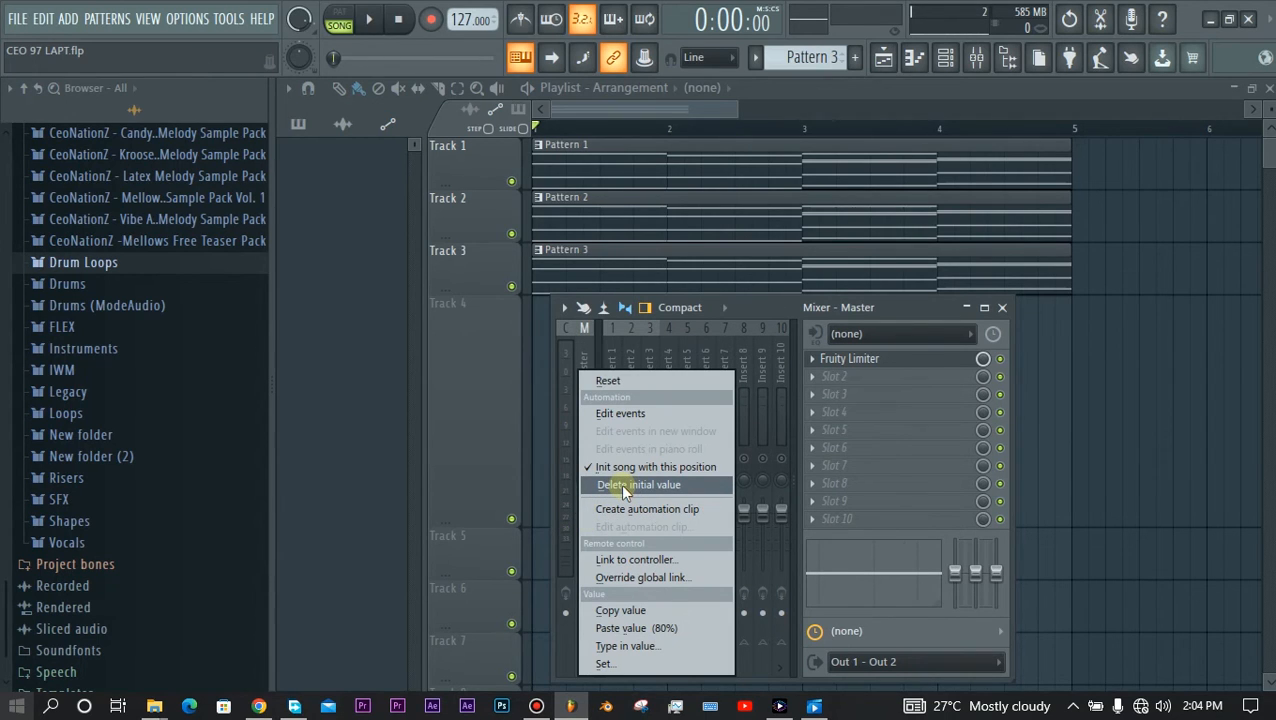
left_click(620, 484)
left_click(977, 57)
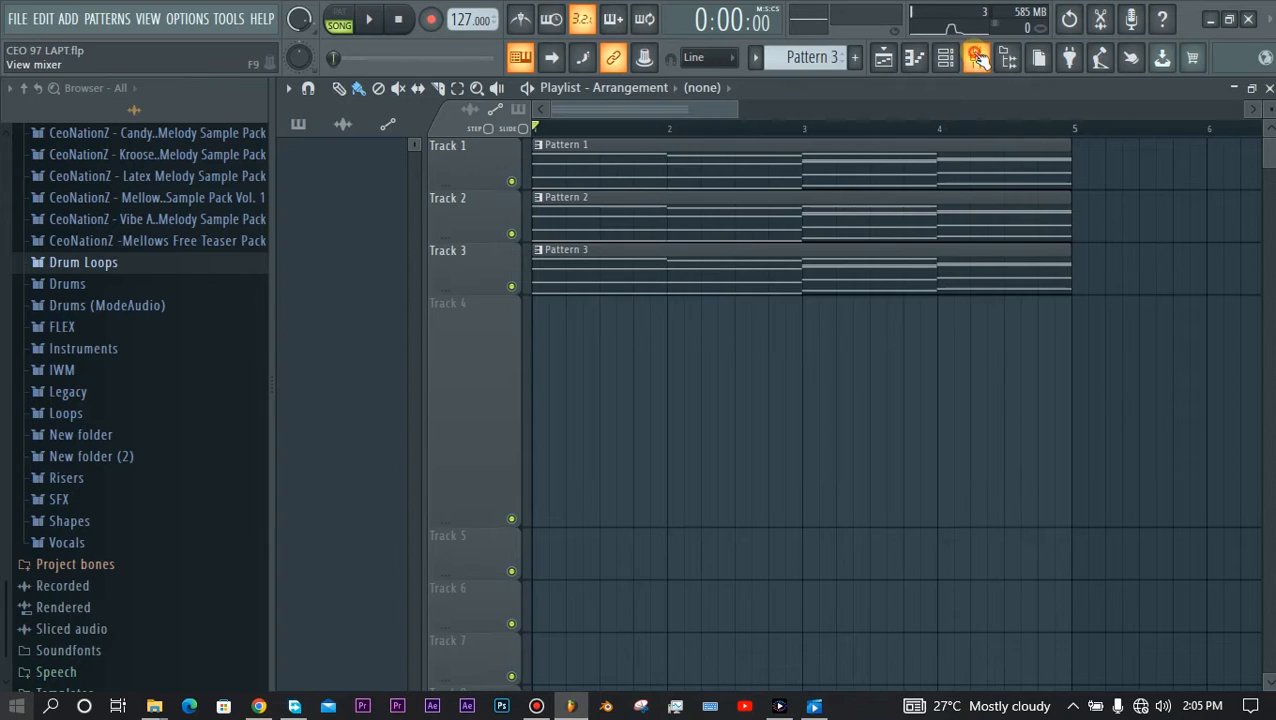
left_click(977, 57)
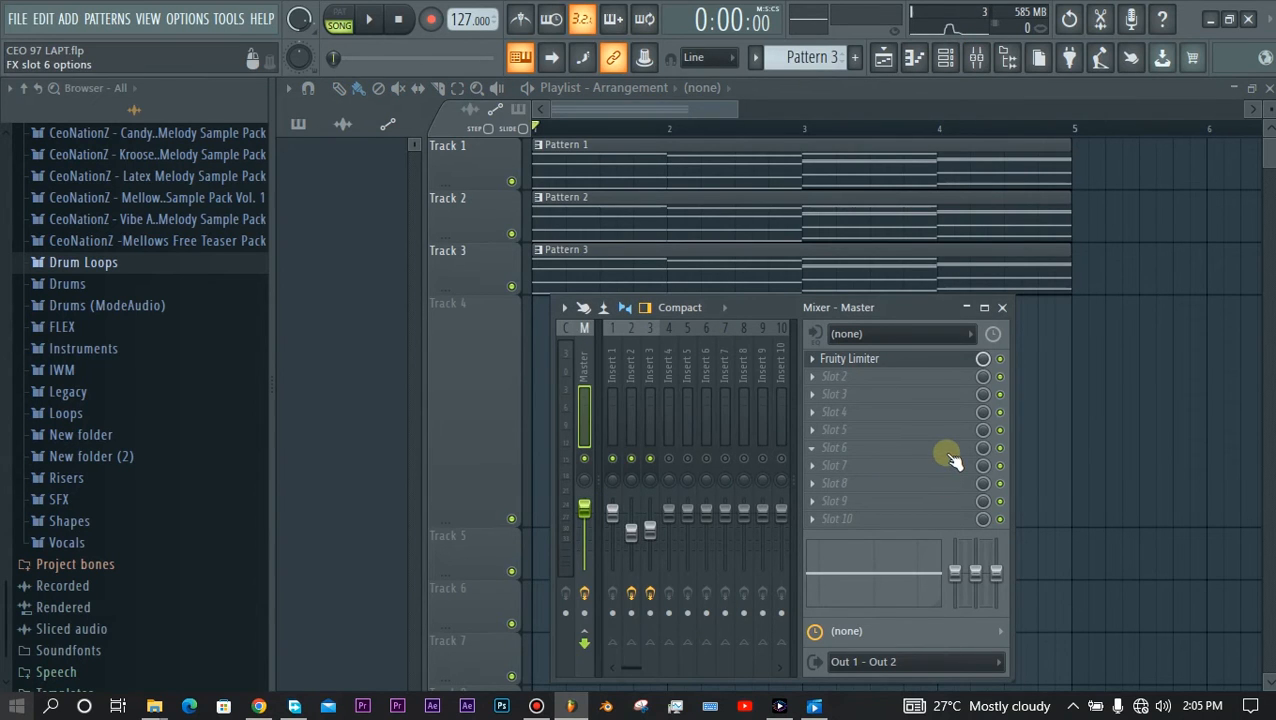
key("F9")
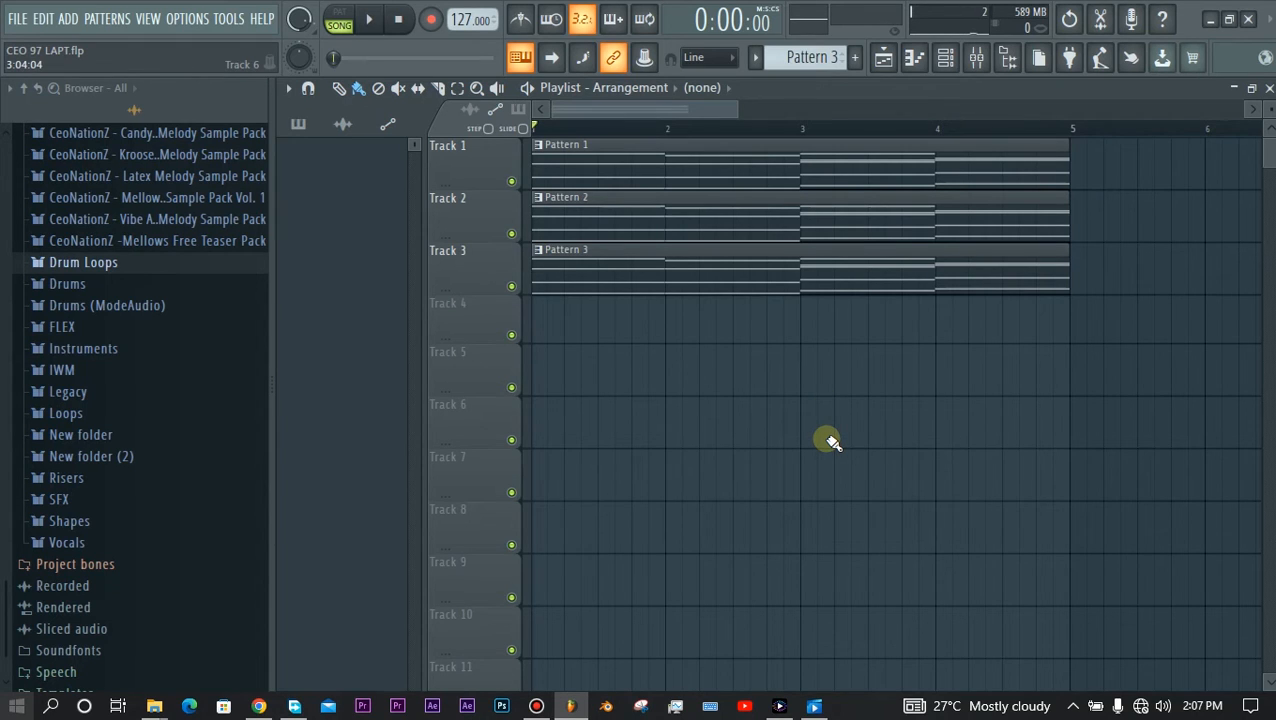
- Adjust the master volume in the first ElectraX instrument and create an automation clip for that last tweaked parameter
key("F9")
key("F6")
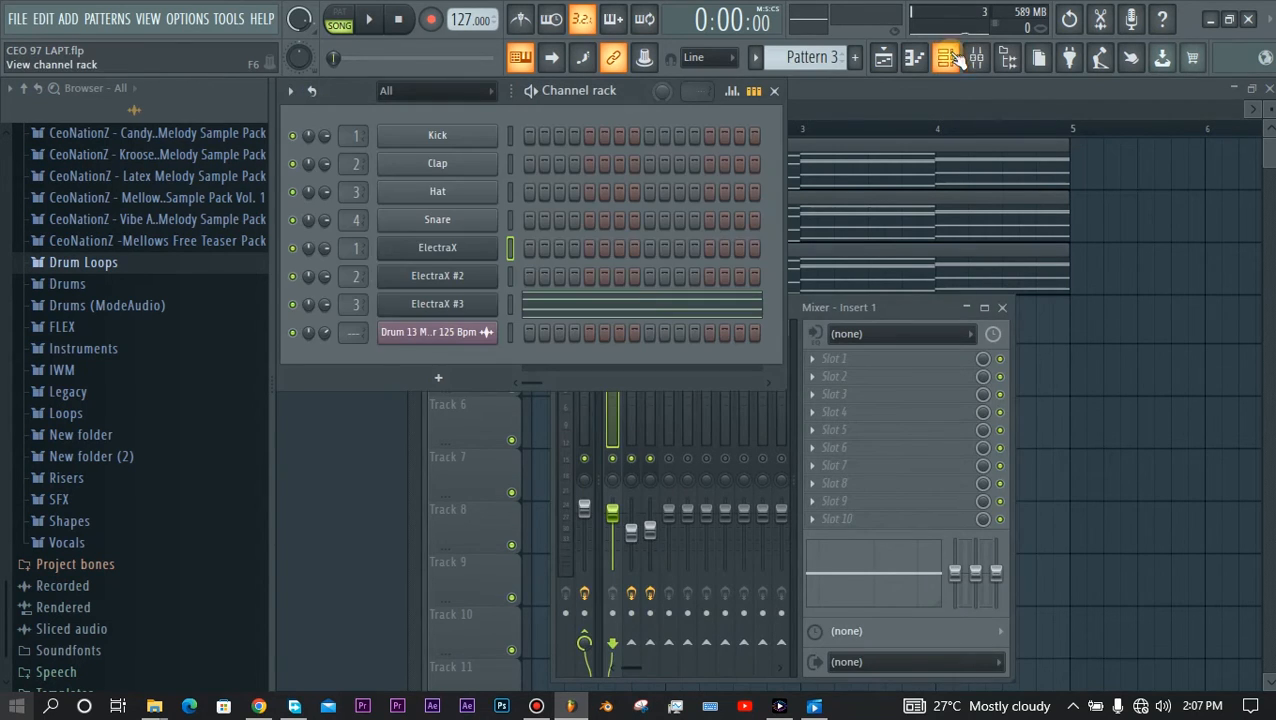
left_click(430, 247)
left_click_drag(453, 127, 441, 41)
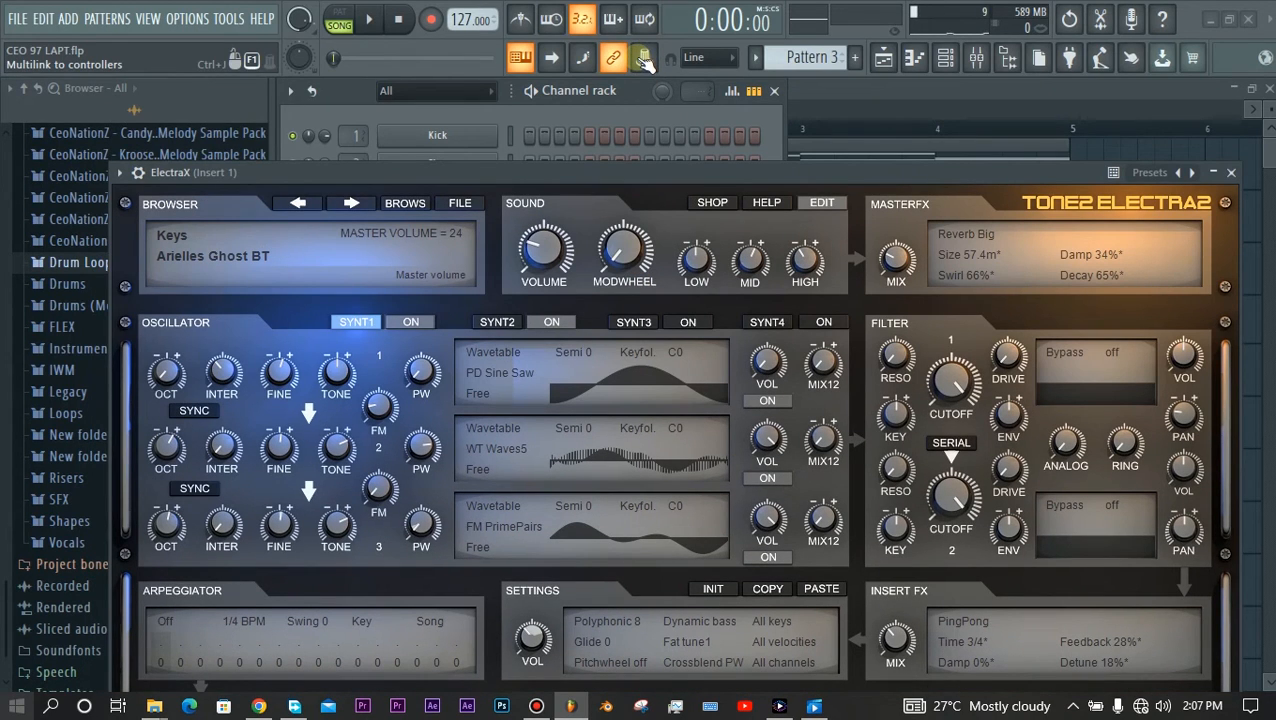
left_click(644, 60)
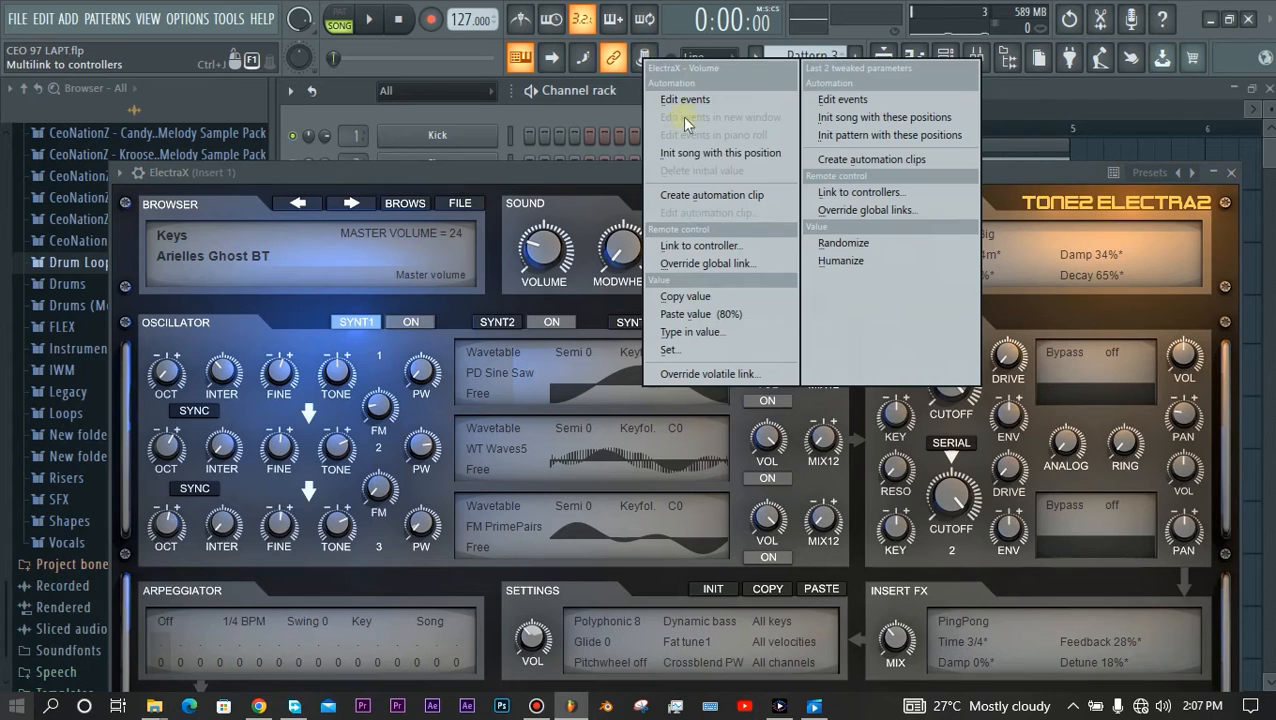
left_click(720, 192)
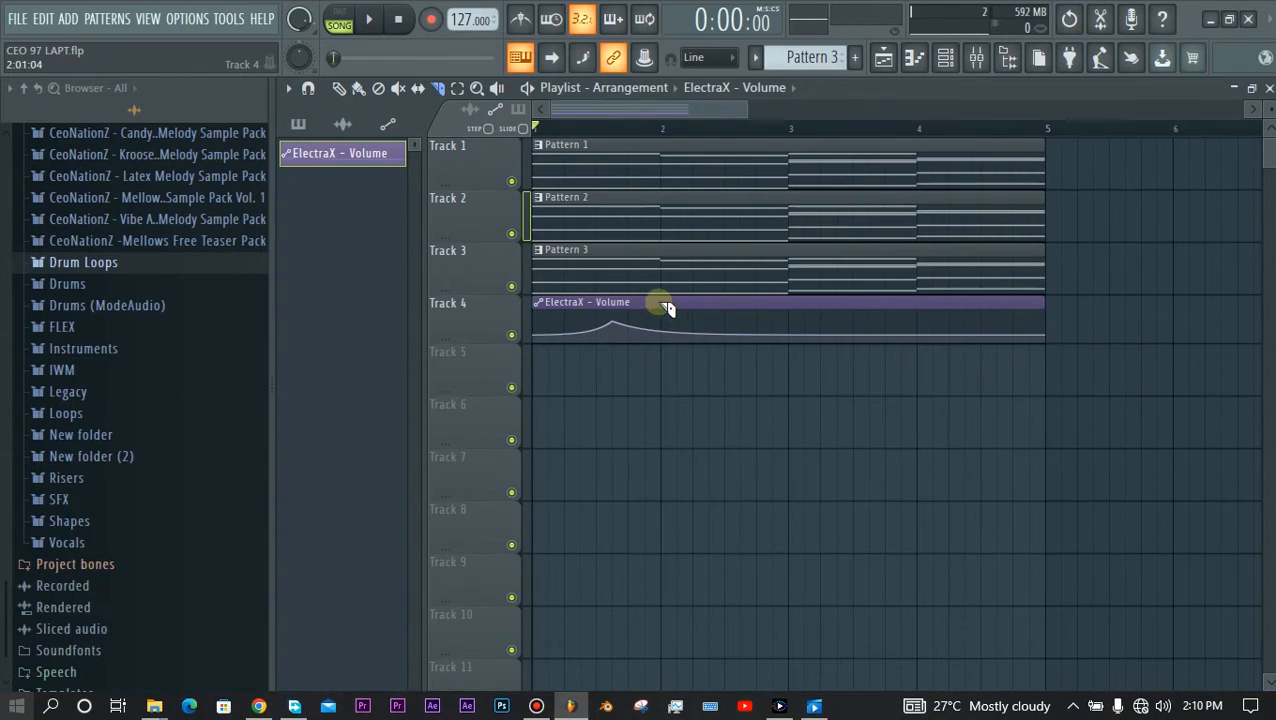
- Slice the ElectraX - Volume clip on Track 4 at bar 2 and delete the part after the cut
left_click_drag(667, 307, 661, 340)
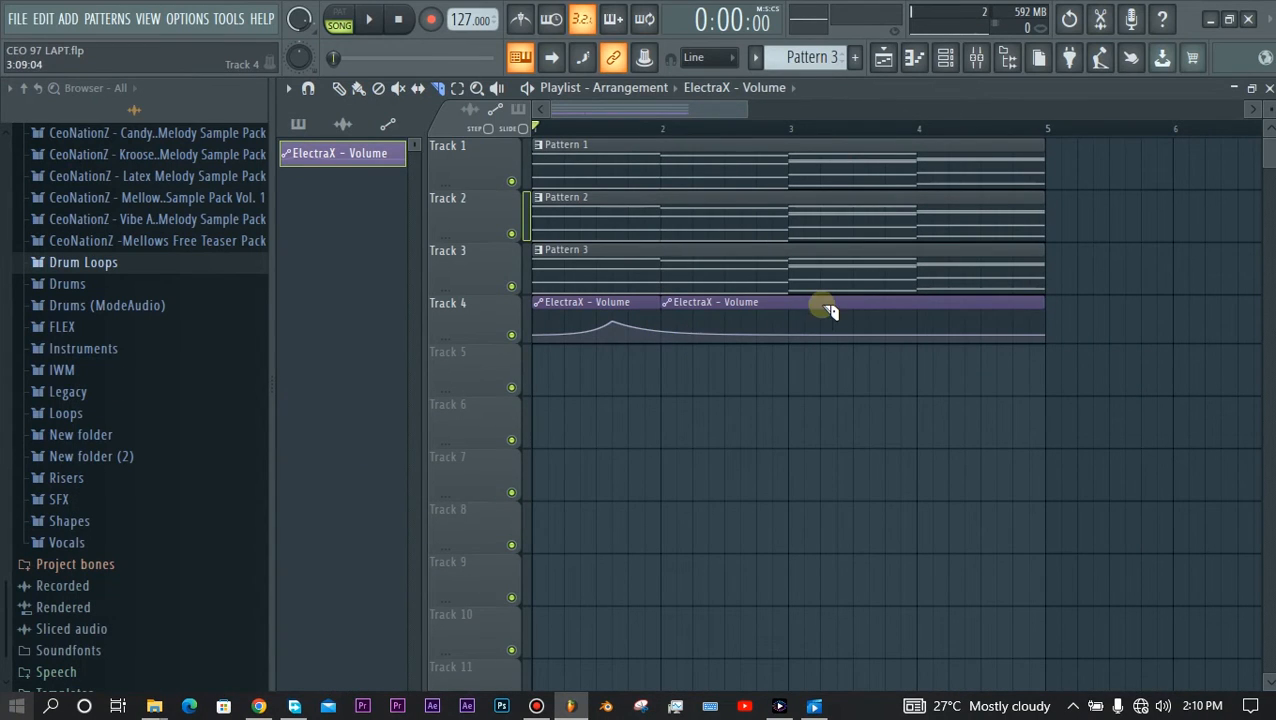
key("Delete")
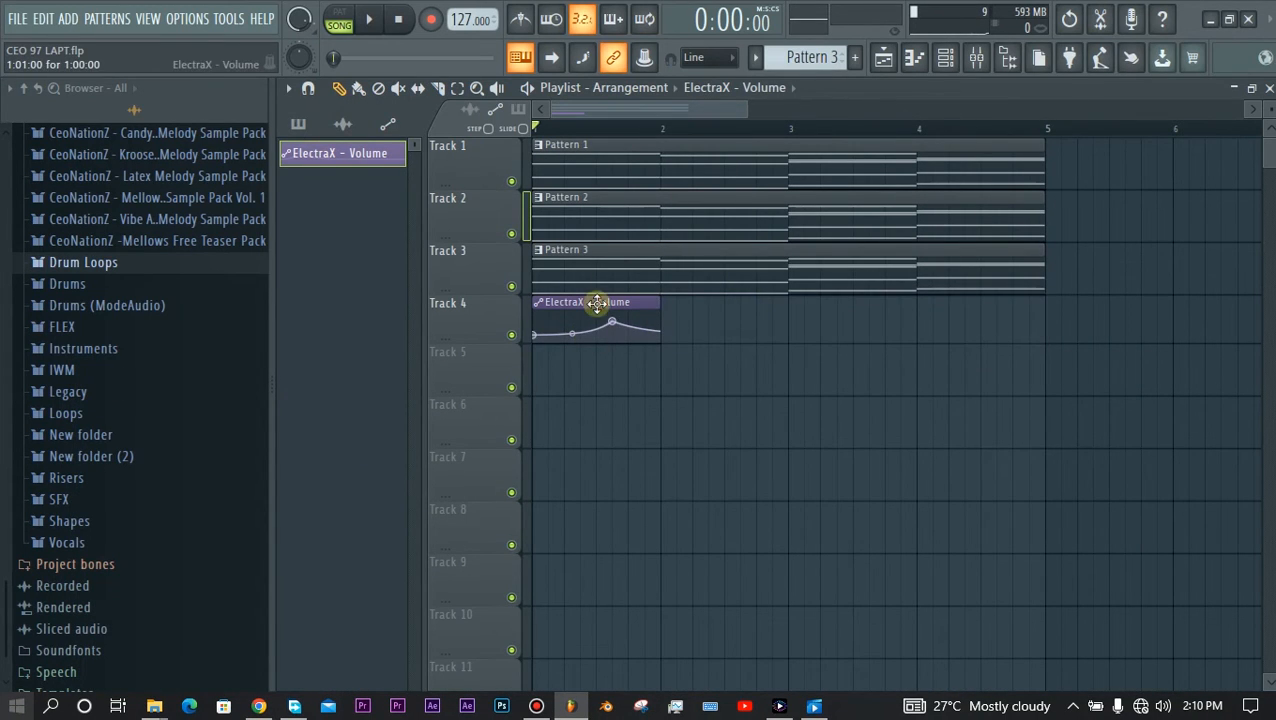
- Place copies of the one-bar ElectraX - Volume clip on Track 4 at bars 2, 3 and 4
left_click(672, 322)
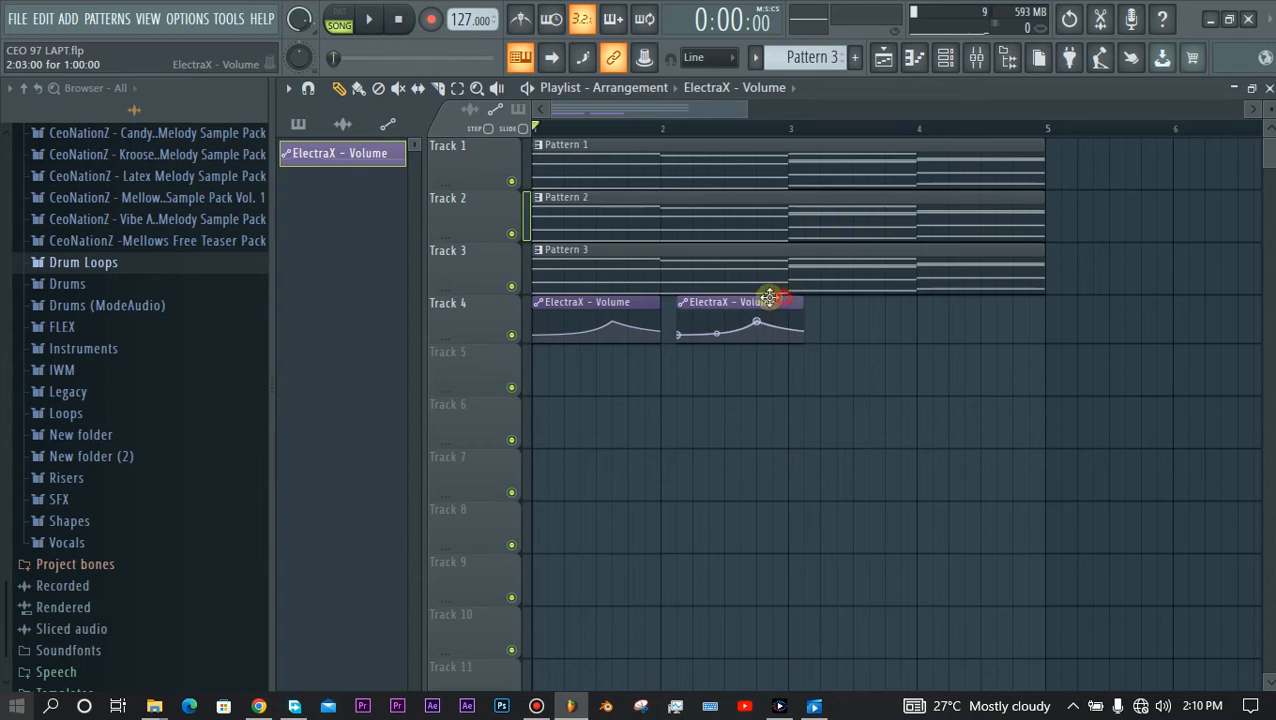
left_click_drag(808, 318, 849, 302)
left_click(928, 320)
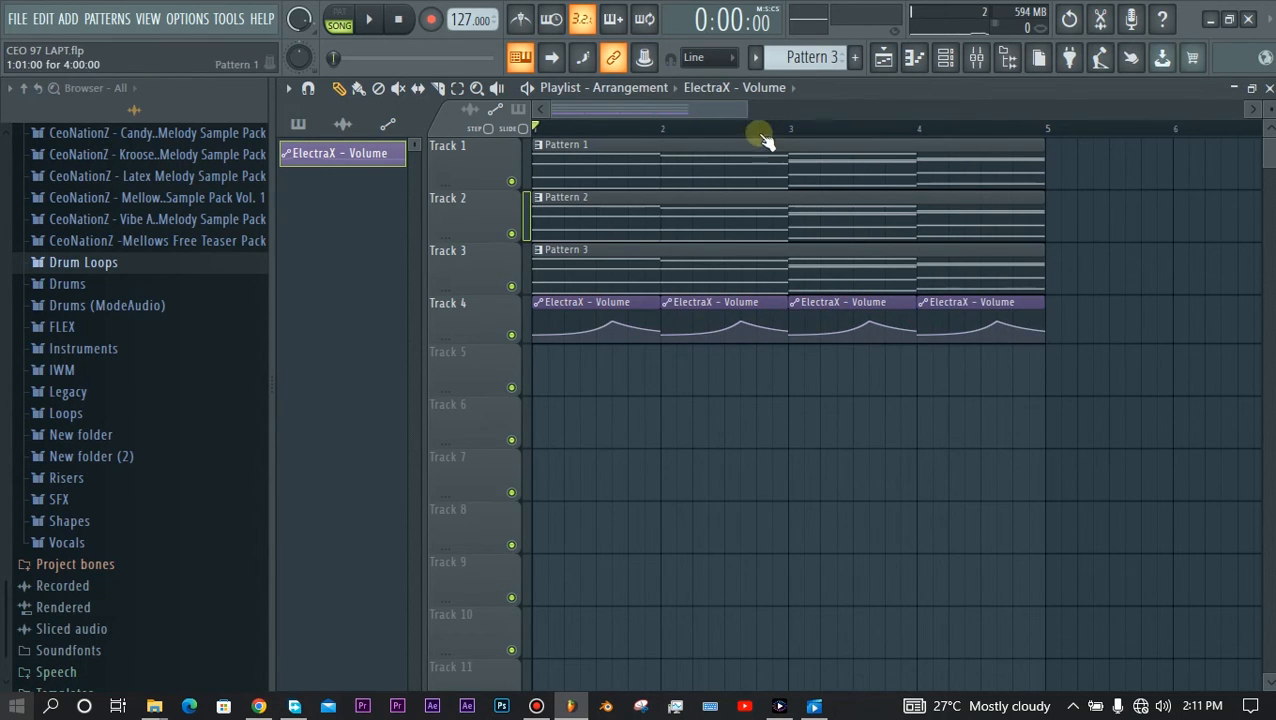
- Copy the value of the first automation point in the second ElectraX - Volume clip
left_click_drag(745, 110, 620, 113)
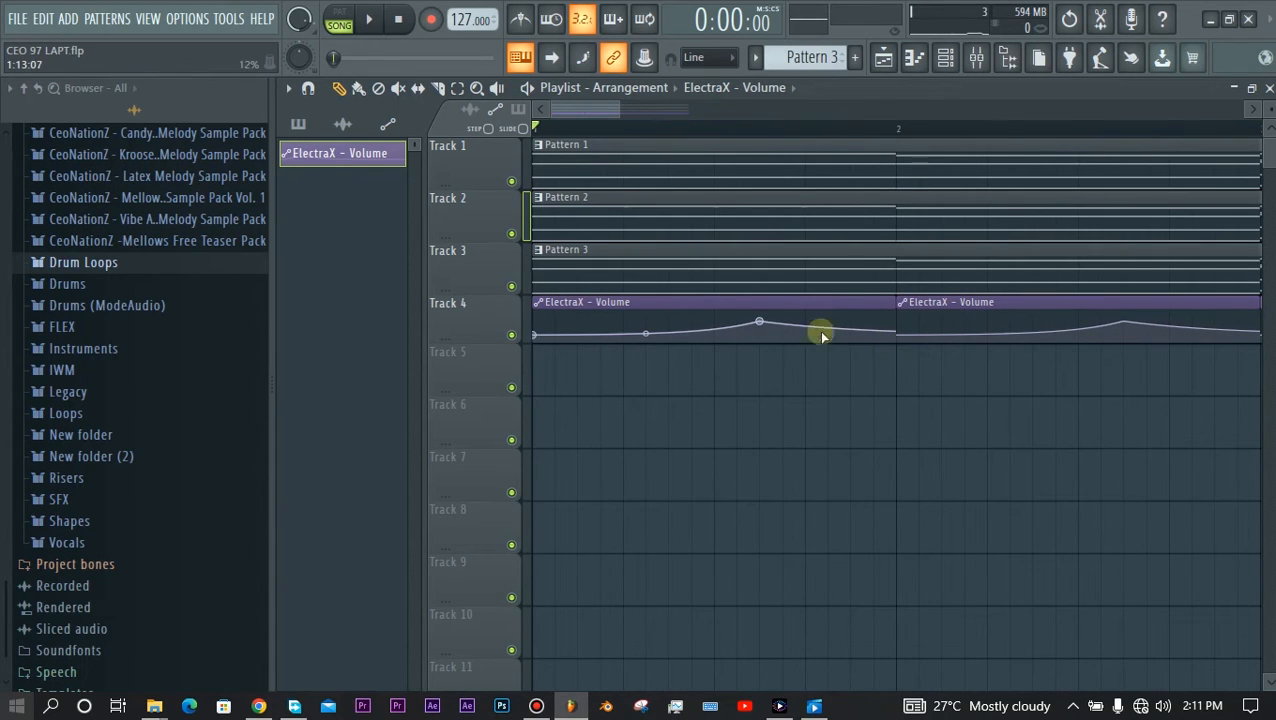
right_click(901, 333)
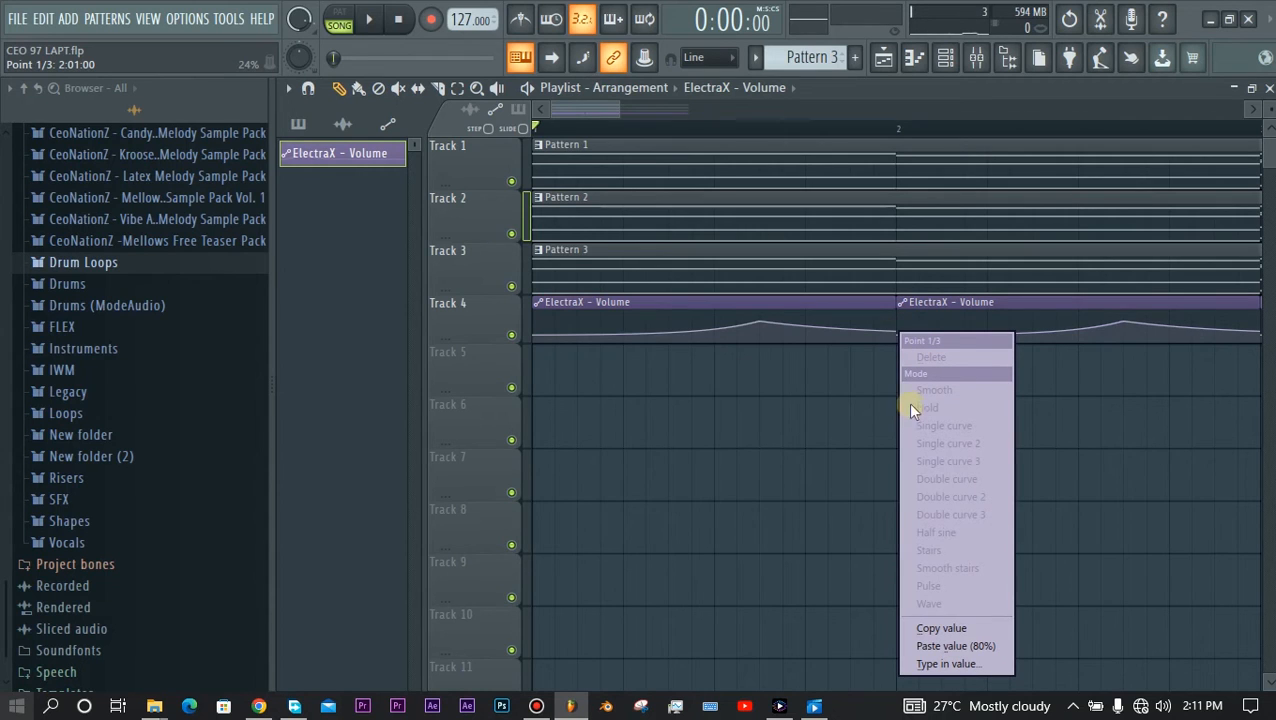
left_click(955, 632)
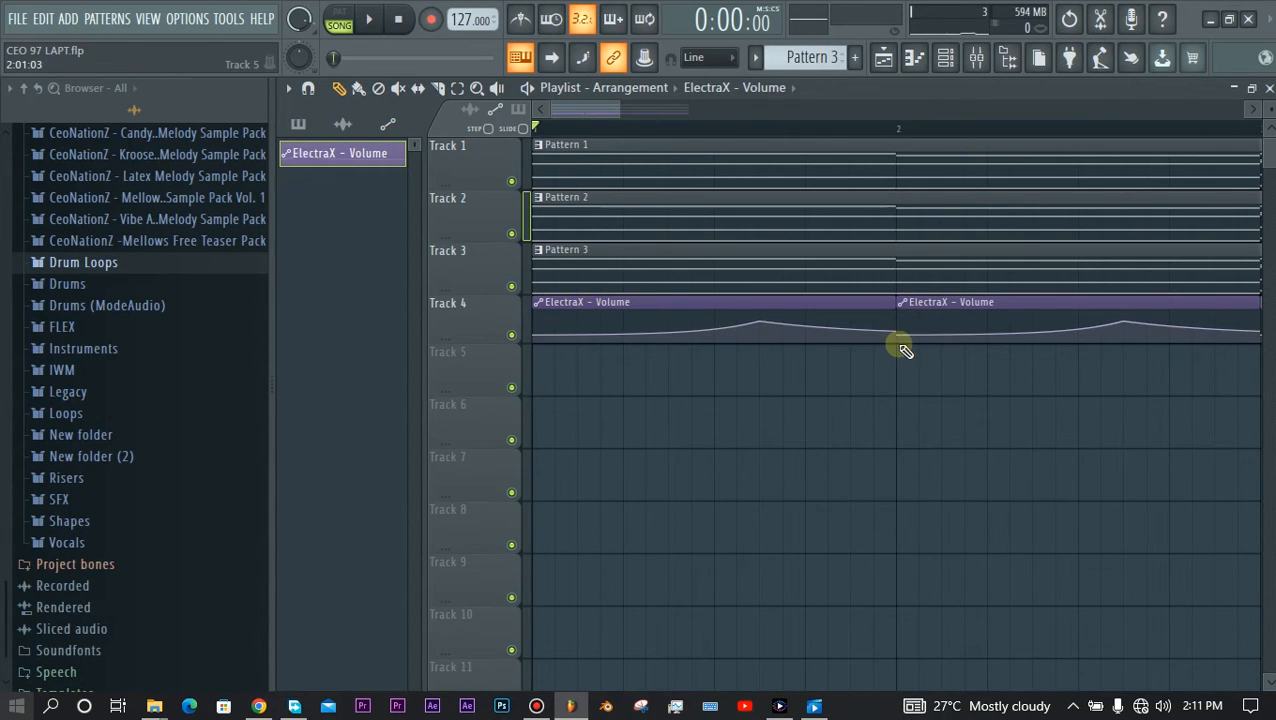
right_click(900, 333)
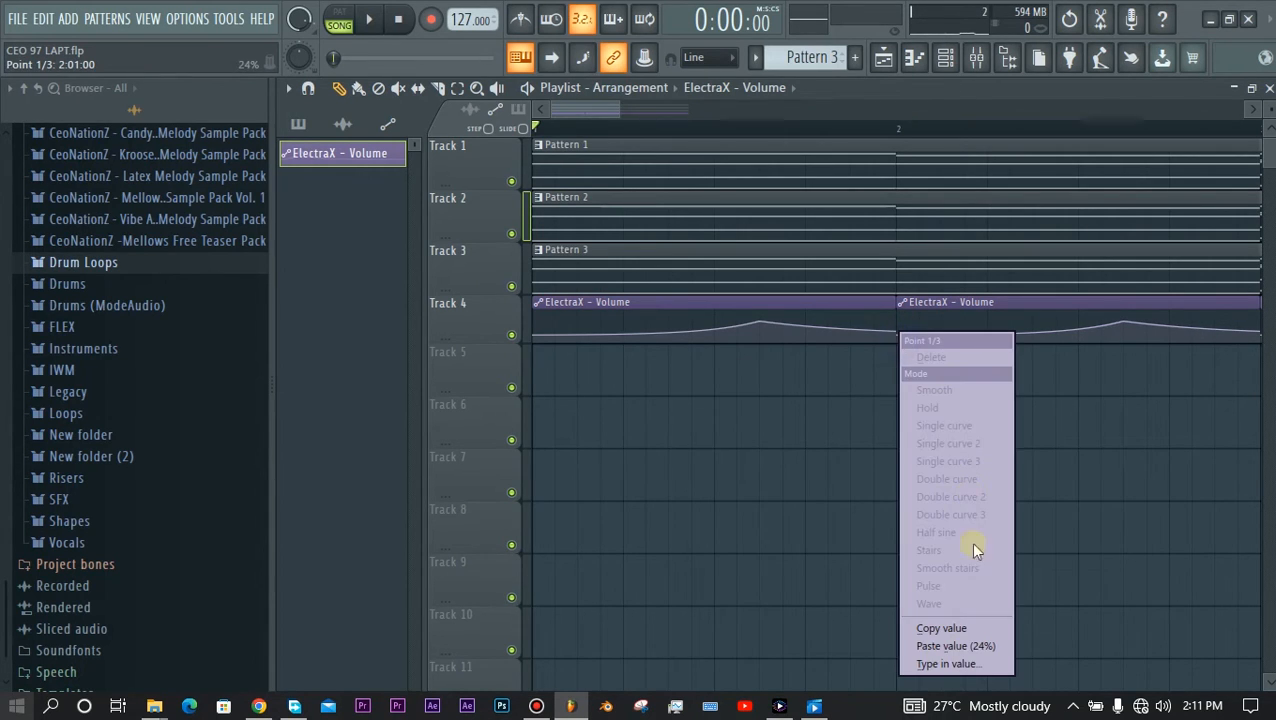
left_click(968, 629)
- Add an automation point at 2:01:00 on the end of the first ElectraX - Volume clip and paste the copied 24% value
left_click_drag(843, 334, 894, 334)
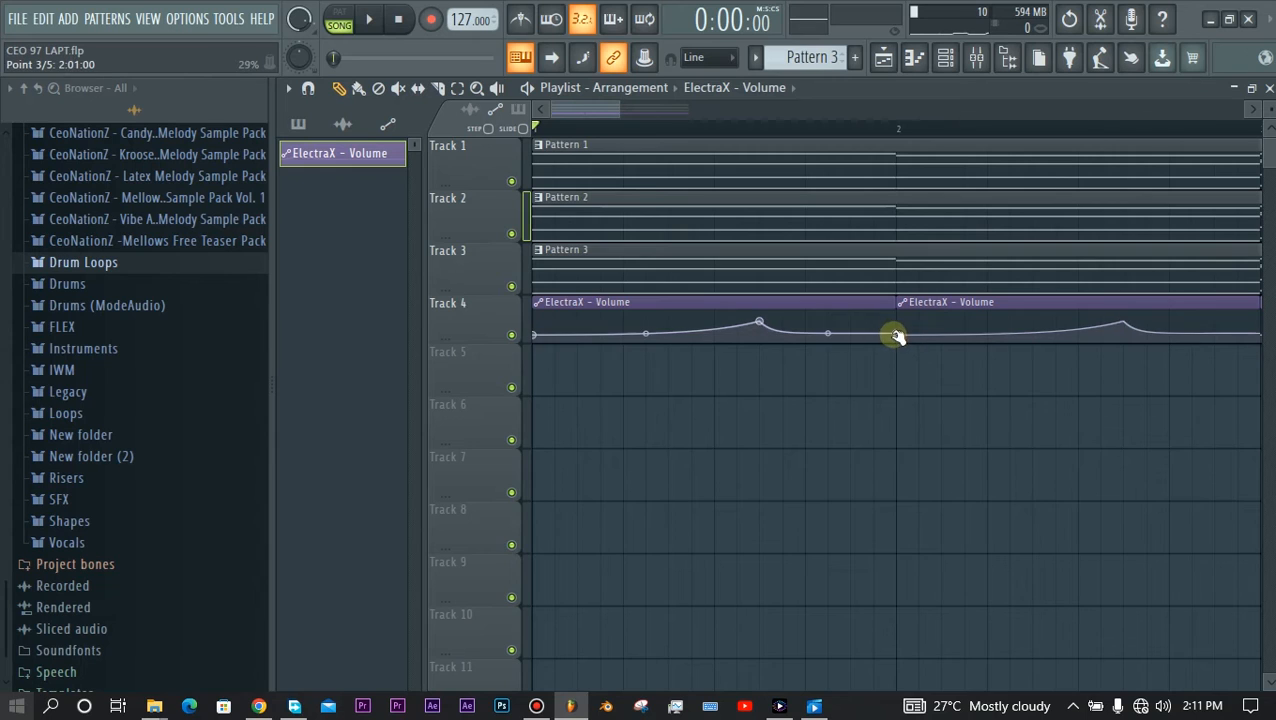
right_click(892, 336)
left_click(880, 333)
right_click(889, 333)
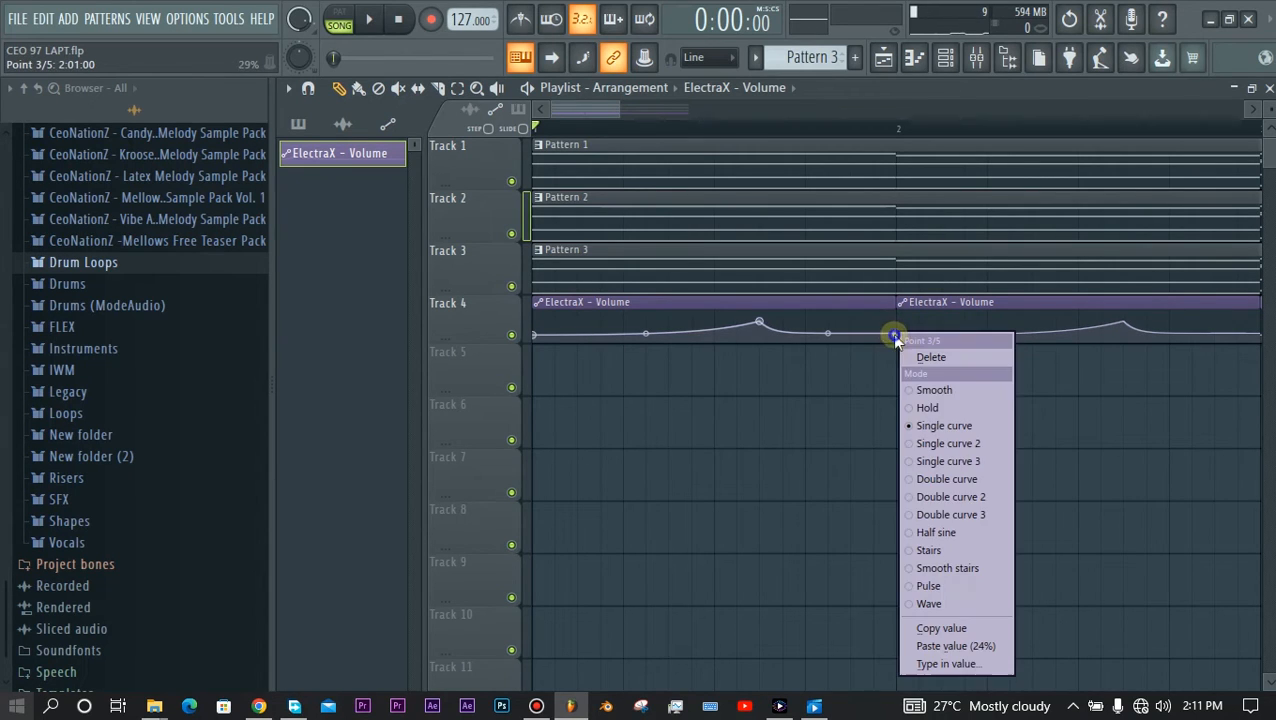
left_click(944, 646)
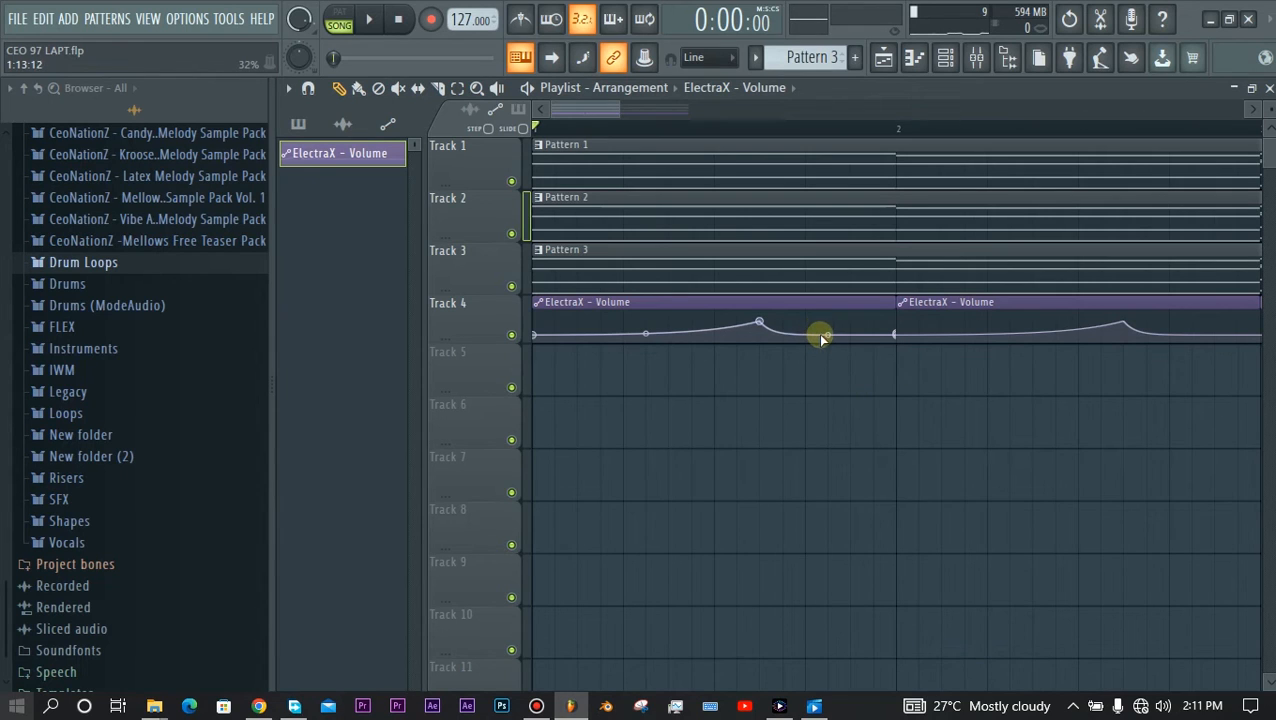
- Adjust the tension of the falling curve after the peak into a gentler slope and save the project
mouse_move(827, 334)
left_mouse_down()
mouse_move(827, 350)
mouse_move(828, 338)
left_mouse_up()
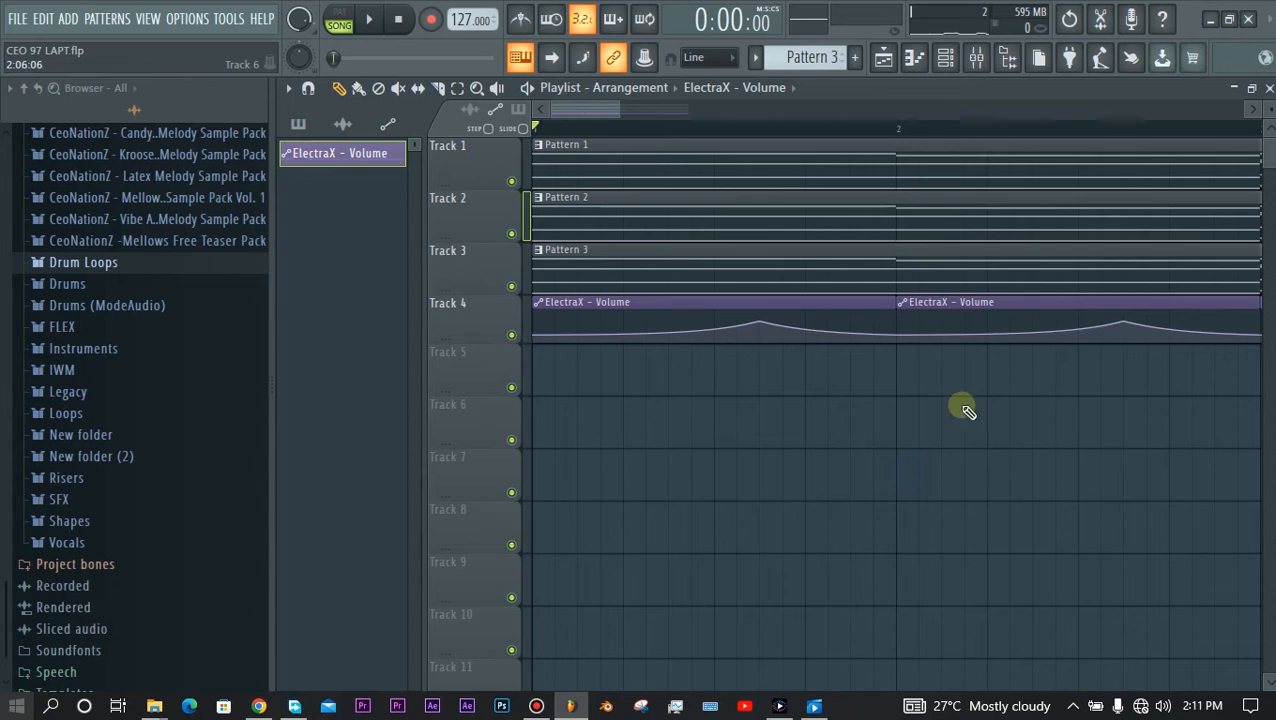
key("ctrl+s")
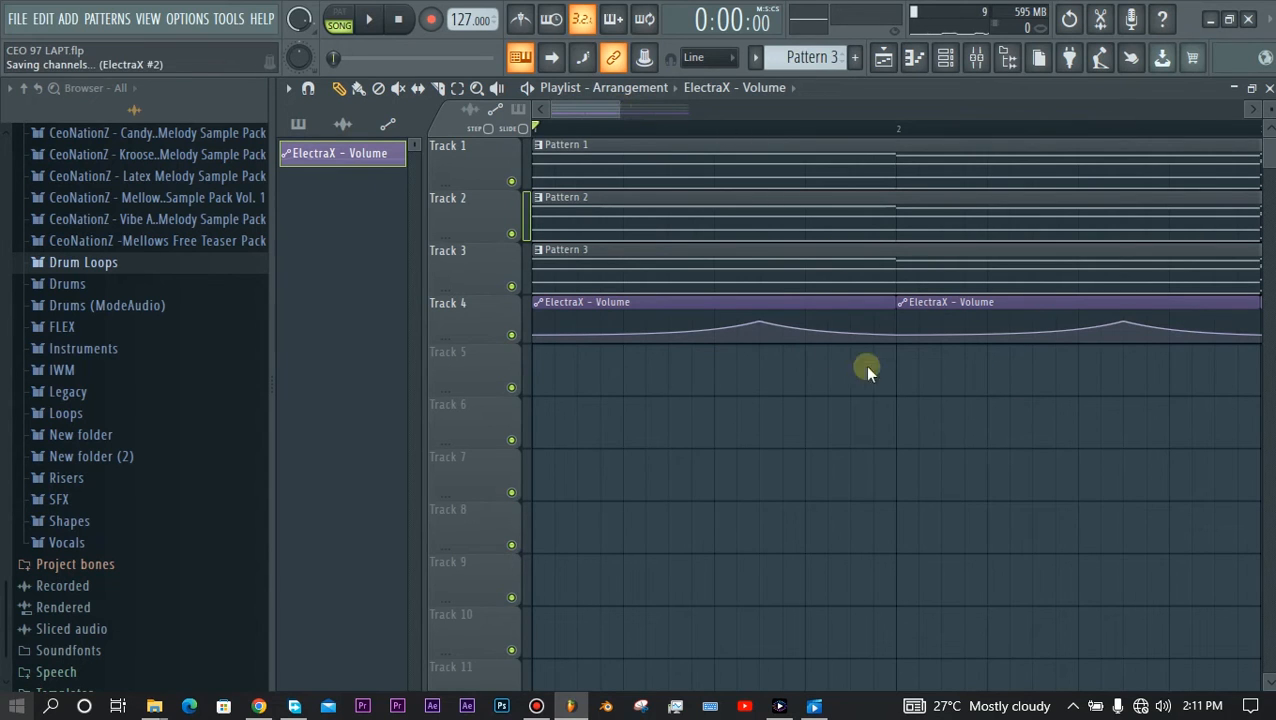
- Adjust the tension of the rising curve before the peak in the first ElectraX - Volume clip
left_click_drag(585, 112, 775, 114)
left_click_drag(630, 105, 530, 96)
left_click_drag(577, 329, 576, 332)
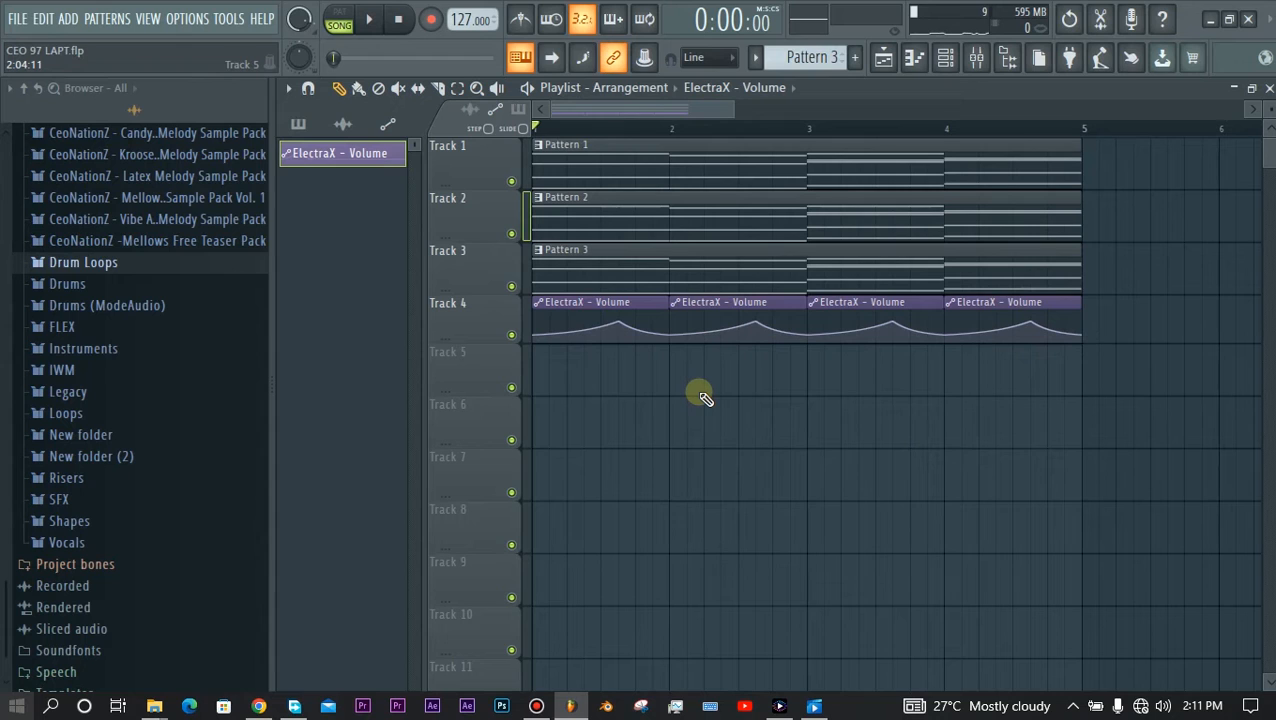
- Select all four ElectraX - Volume clips on Track 4 and merge them into one automation clip
left_click_drag(1160, 332, 602, 391)
right_click(787, 428)
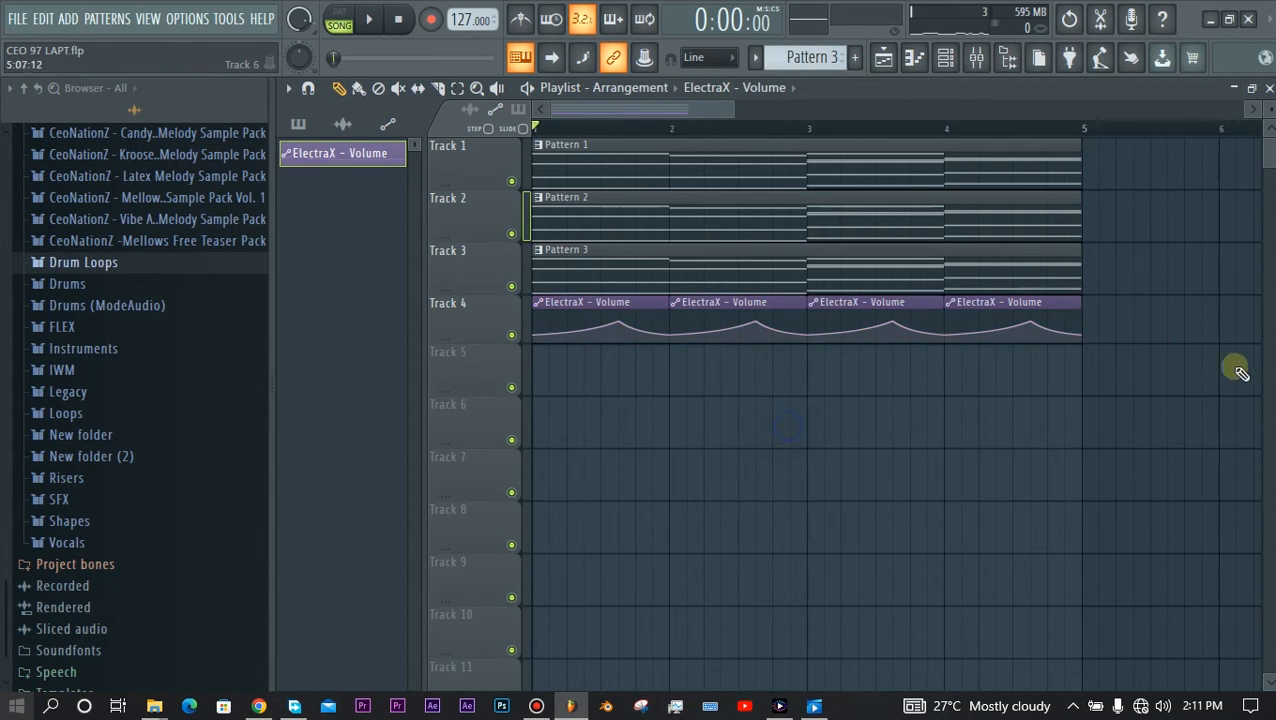
left_click_drag(1175, 320, 574, 445)
left_click(288, 88)
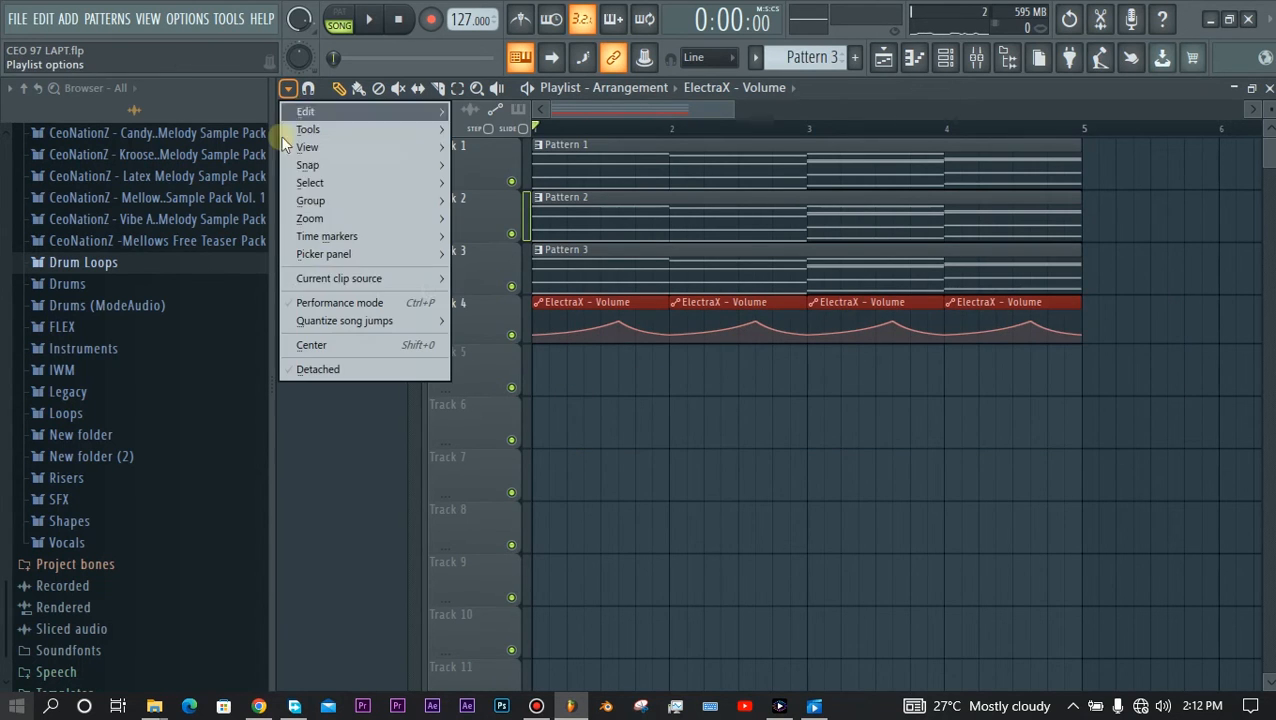
mouse_move(434, 106)
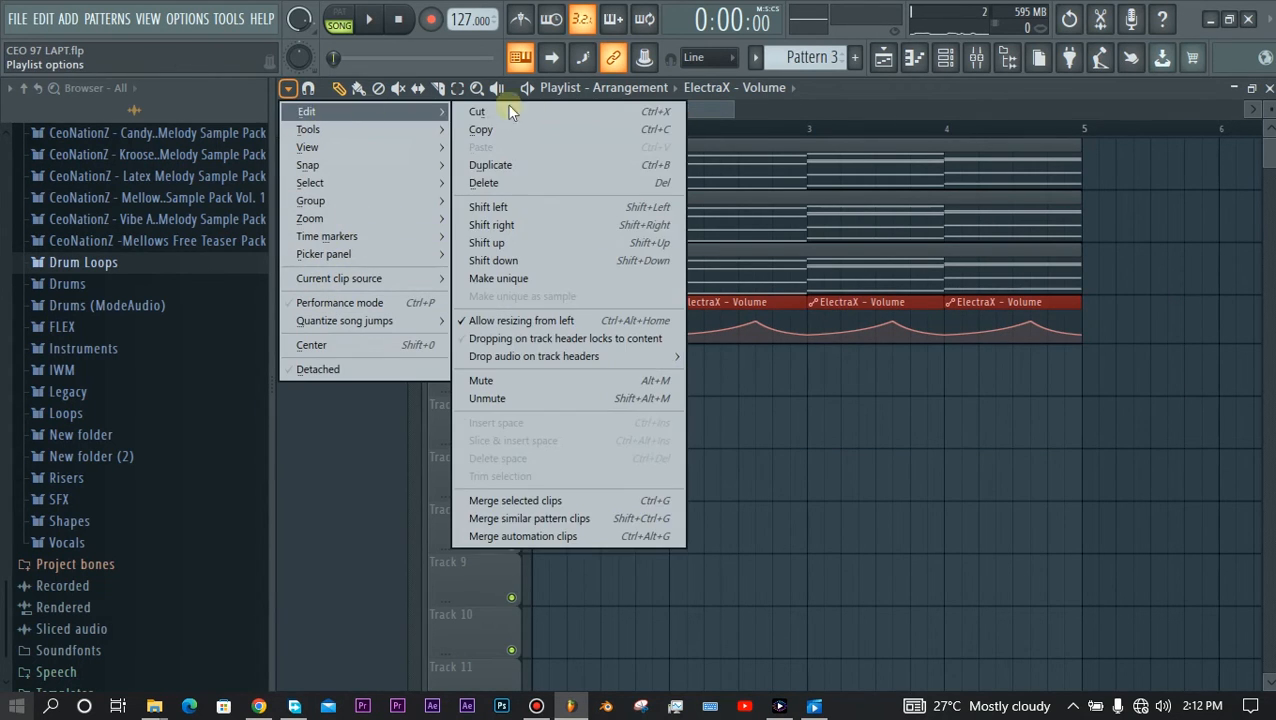
left_click(521, 535)
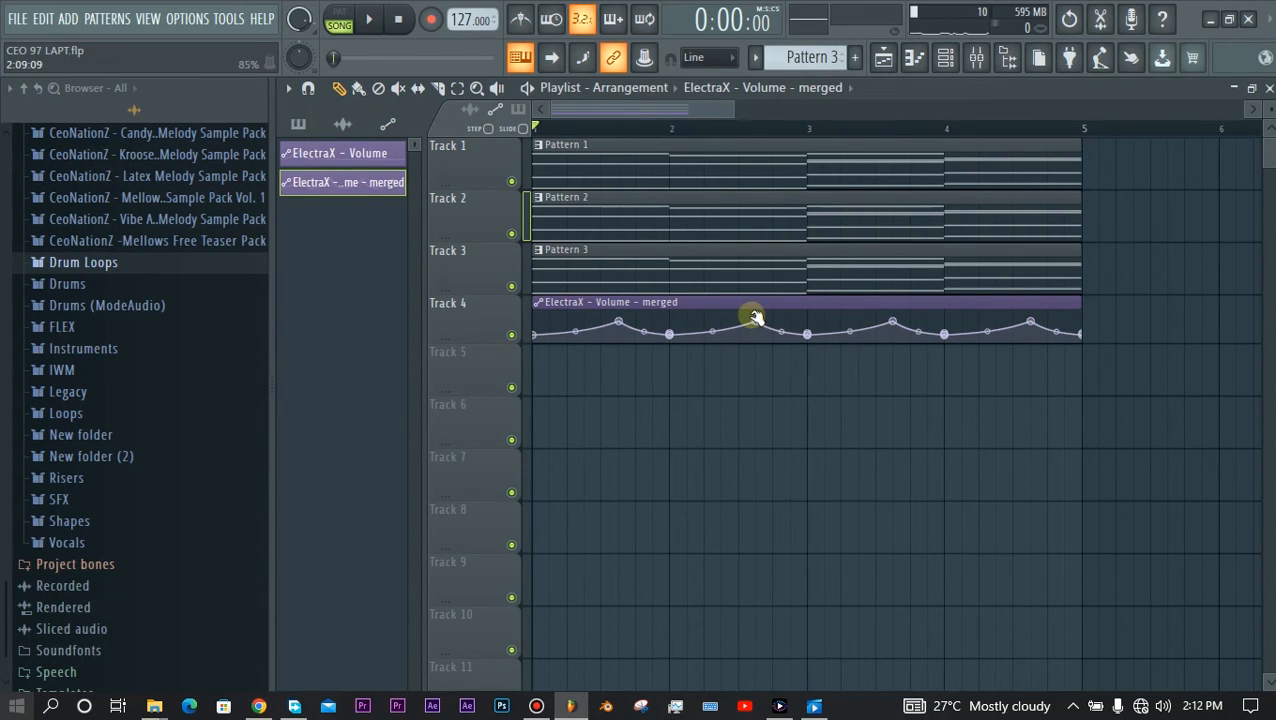
- Place another copy of the merged ElectraX - Volume clip on Track 5 at 1:07:00 and delete it
left_click_drag(333, 160, 608, 328)
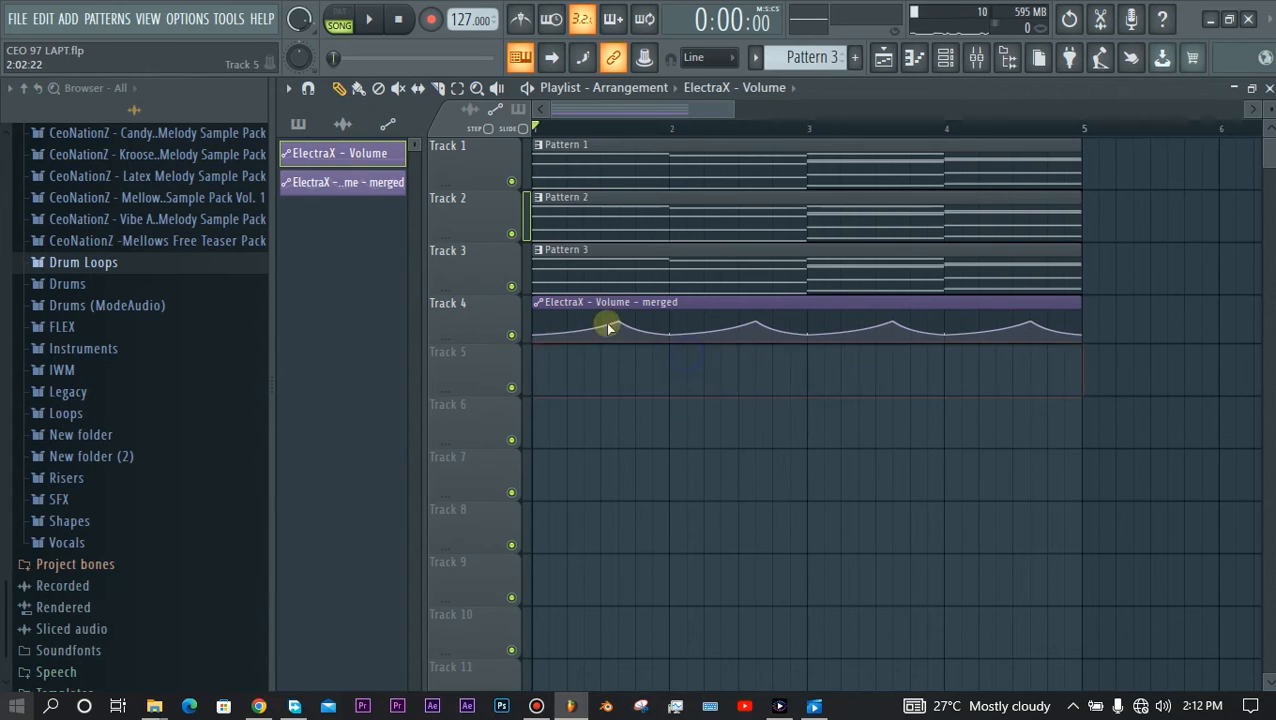
left_click_drag(356, 185, 647, 375)
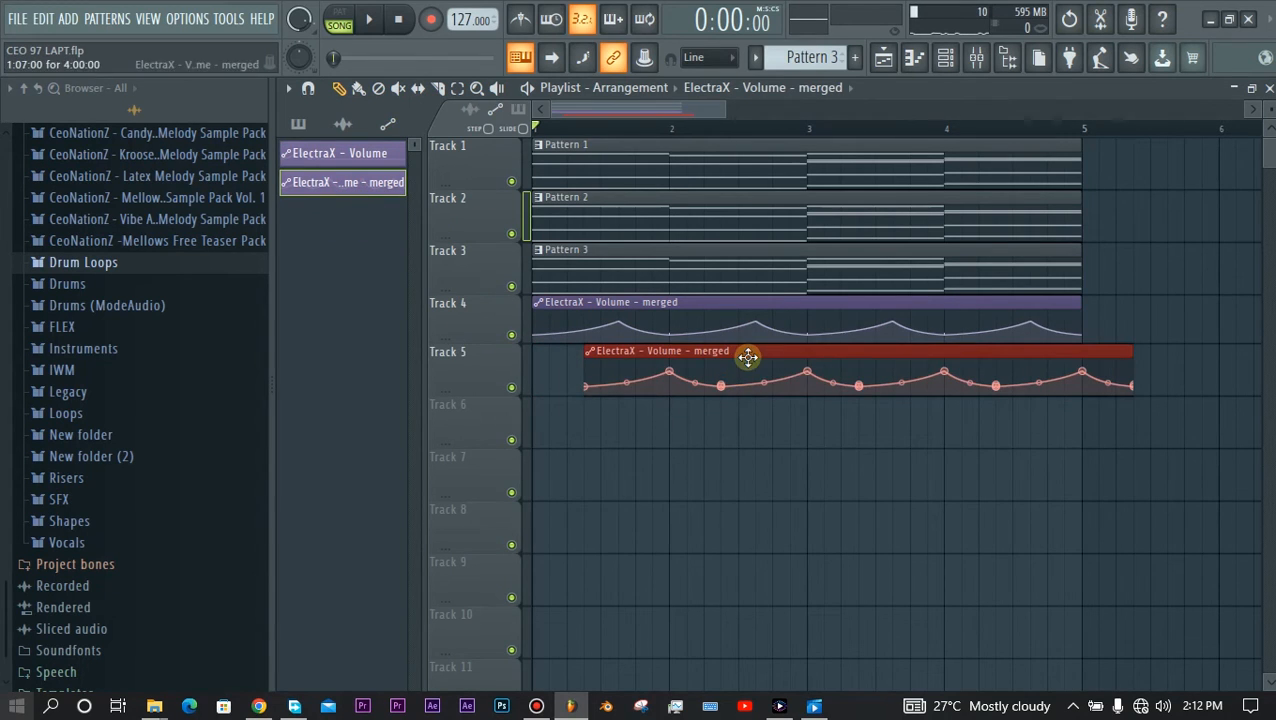
right_click(748, 357)
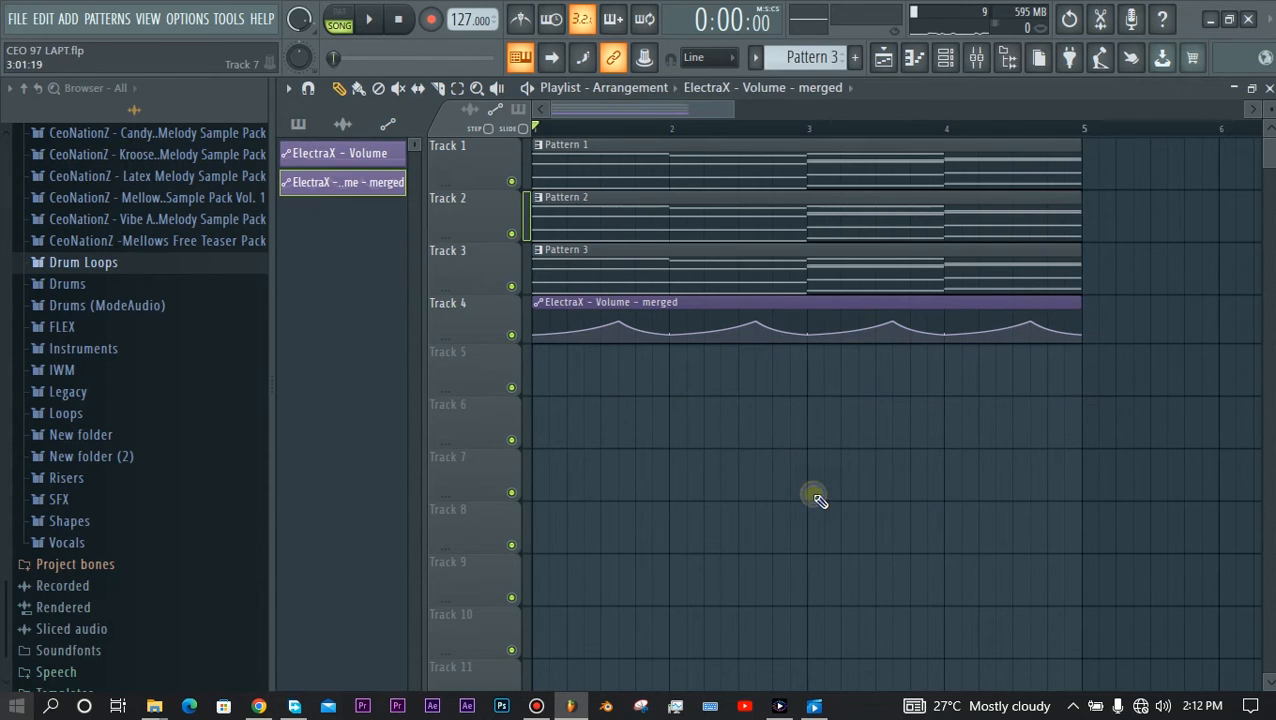
- Review the articulator tools for the merged ElectraX - Volume clip on Track 4 and close the ElectraX plugin window
mouse_move(540, 315)
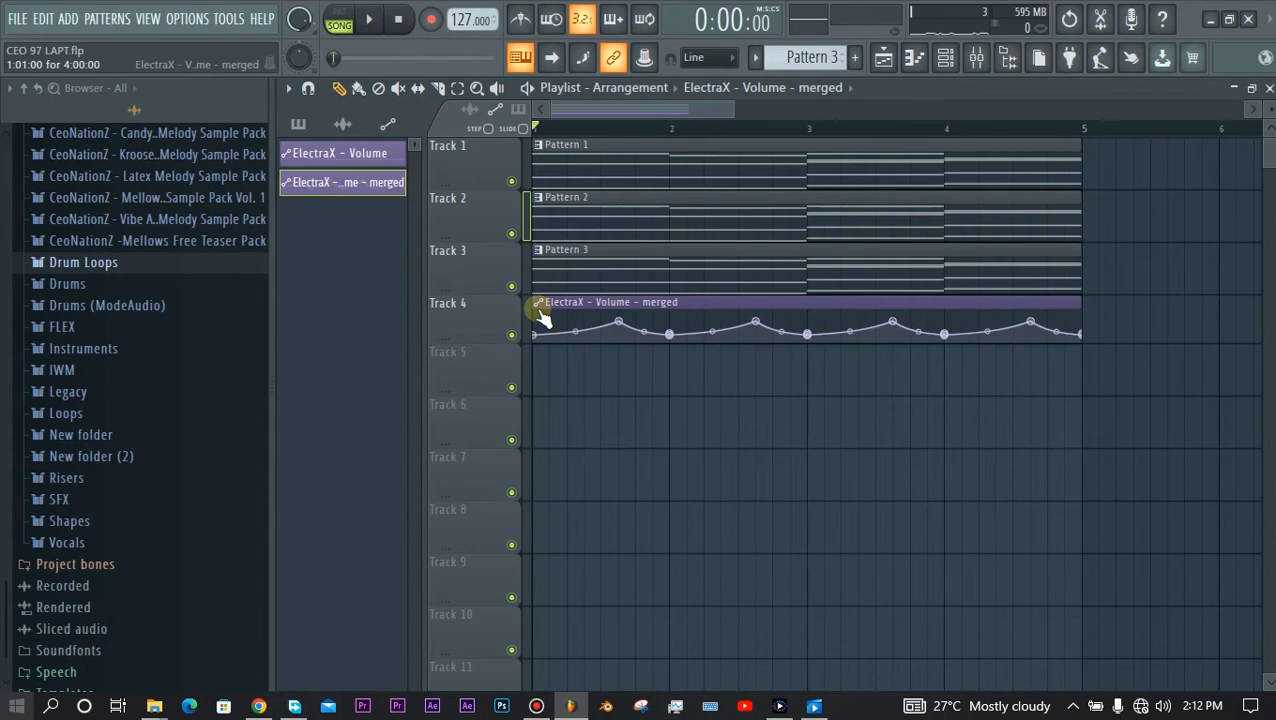
right_click(537, 306)
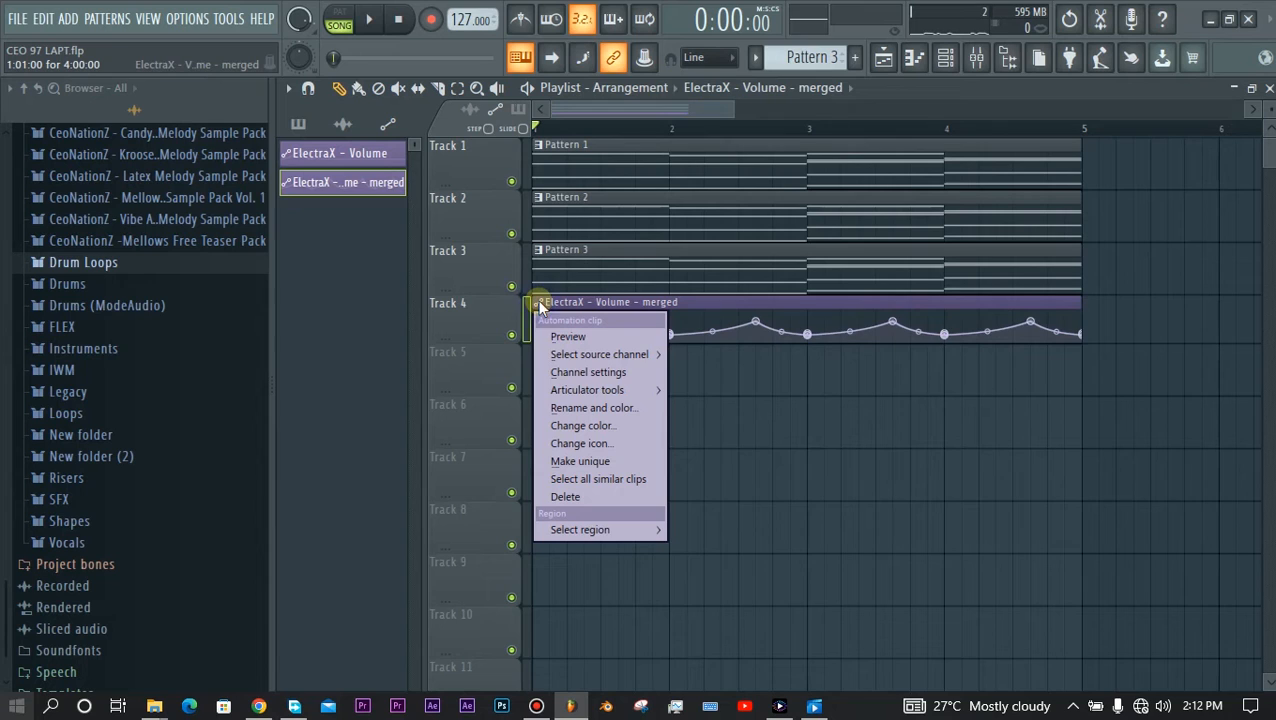
mouse_move(604, 390)
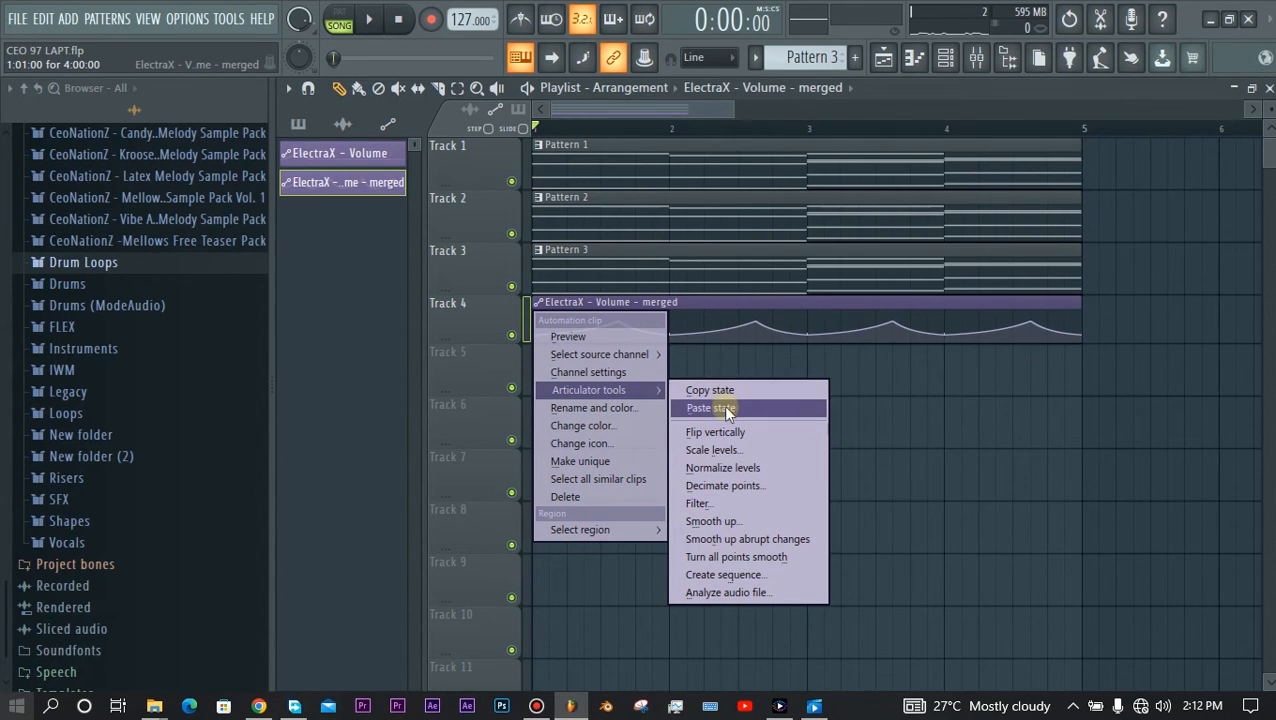
left_click(875, 407)
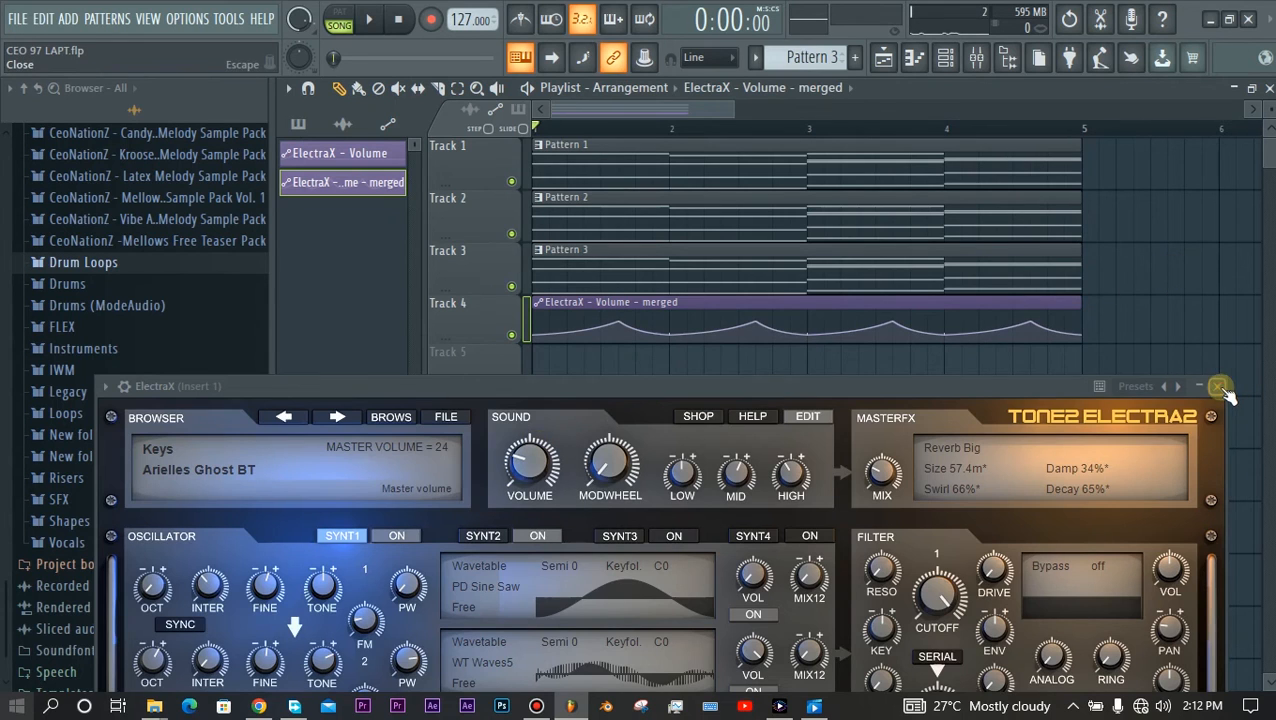
left_click(1219, 386)
- Lower the band 1 frequency in Fruity parametric EQ 2 on Insert 2 and create an automation clip for it
left_click(983, 67)
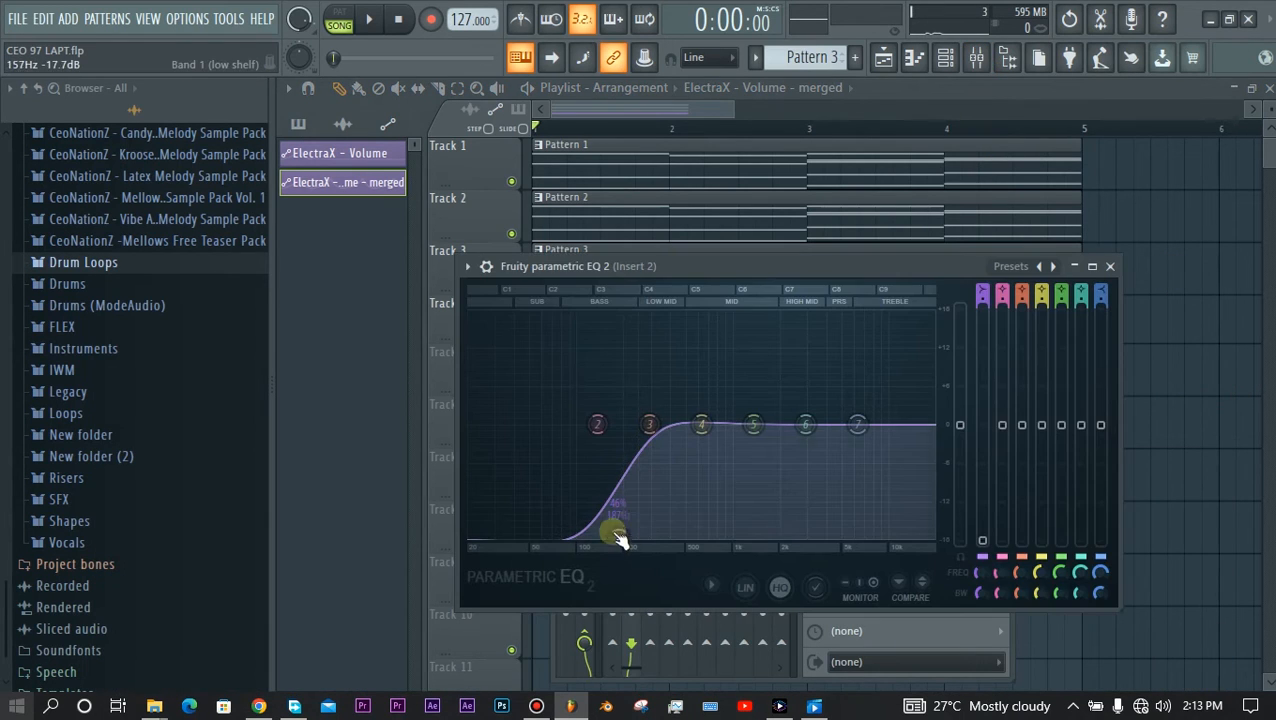
mouse_move(619, 537)
left_mouse_down()
mouse_move(748, 535)
mouse_move(597, 535)
left_mouse_up()
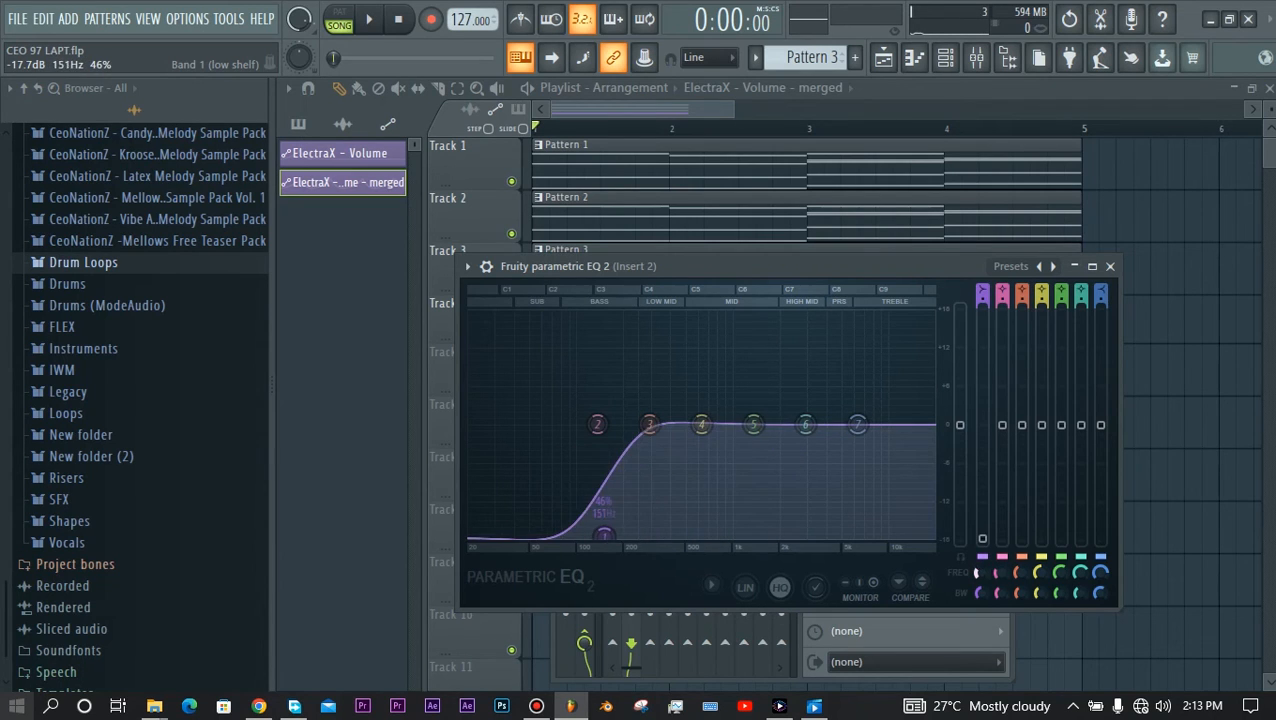
right_click(982, 566)
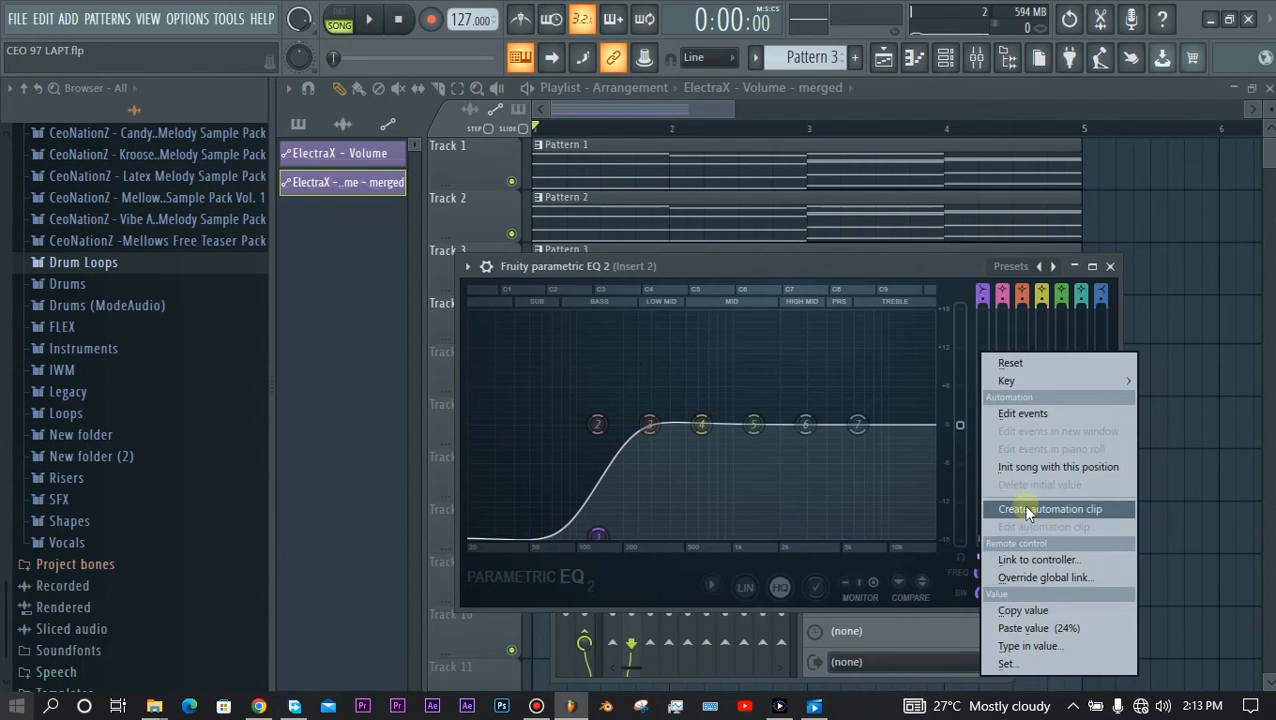
left_click(1027, 510)
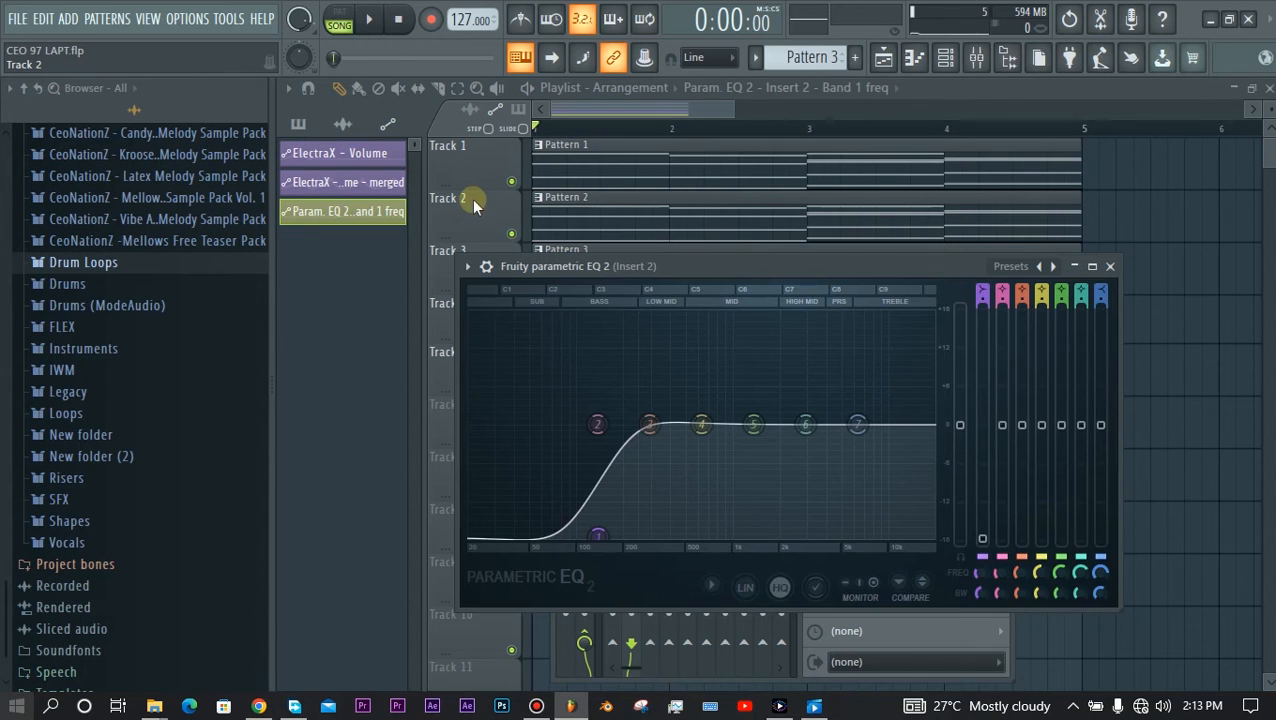
left_click(472, 198)
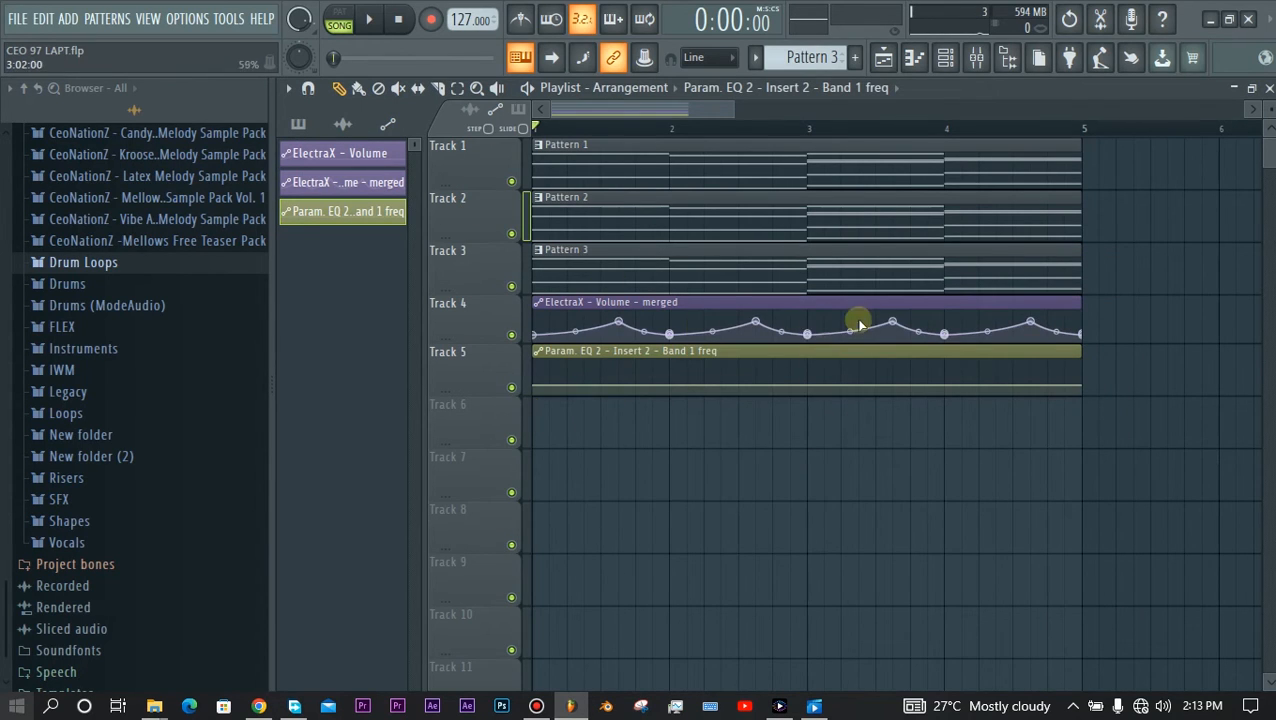
- Copy the state of the merged ElectraX - Volume clip and paste it into the EQ band 1 frequency clip on Track 5
left_click(538, 302)
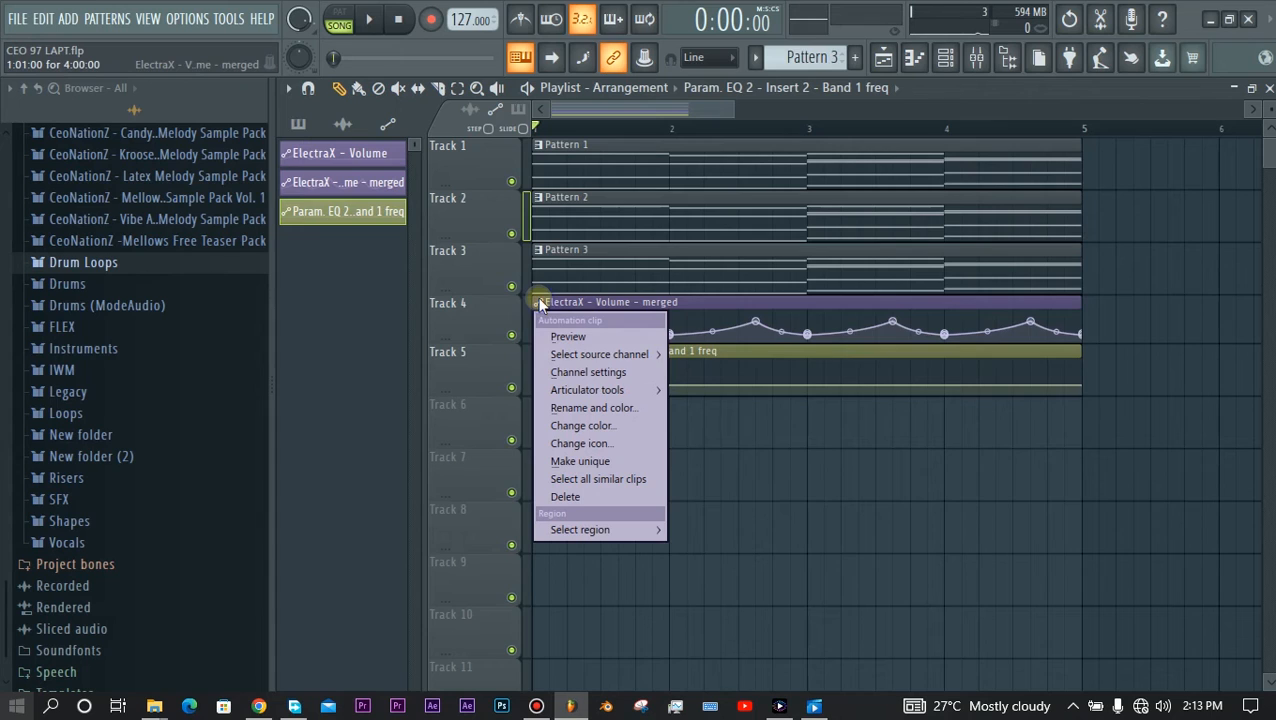
mouse_move(612, 389)
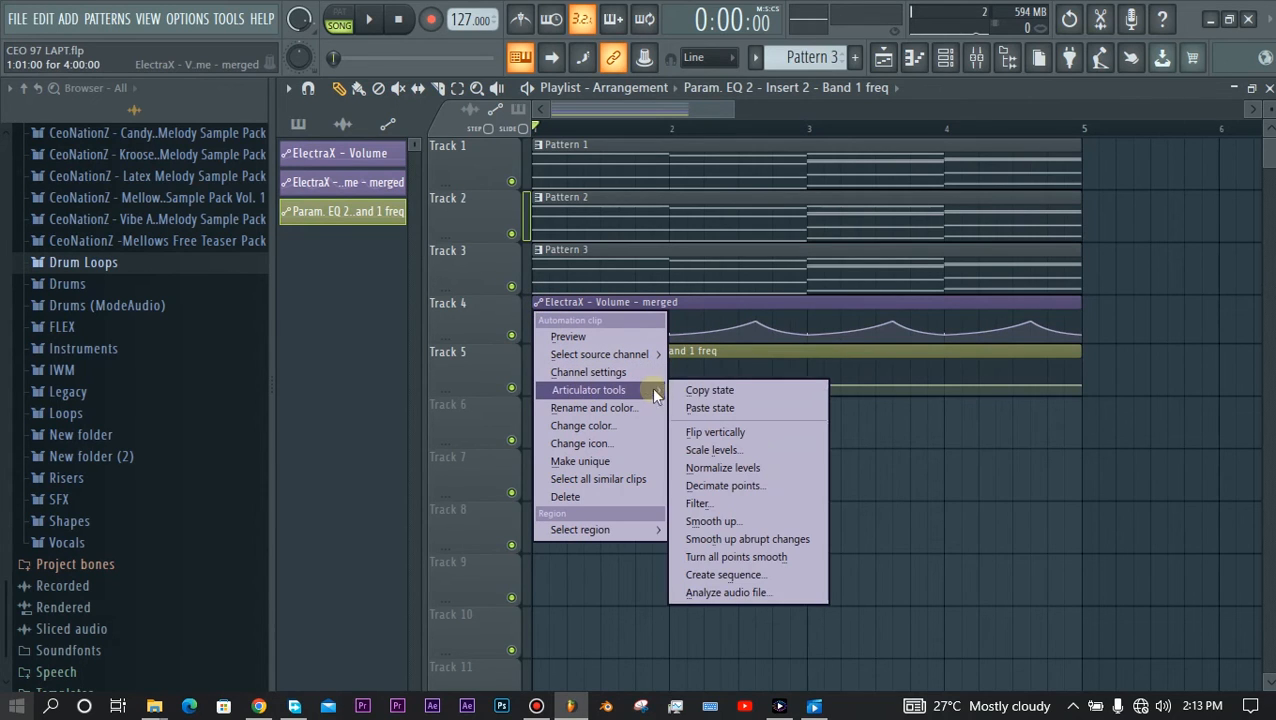
left_click(714, 391)
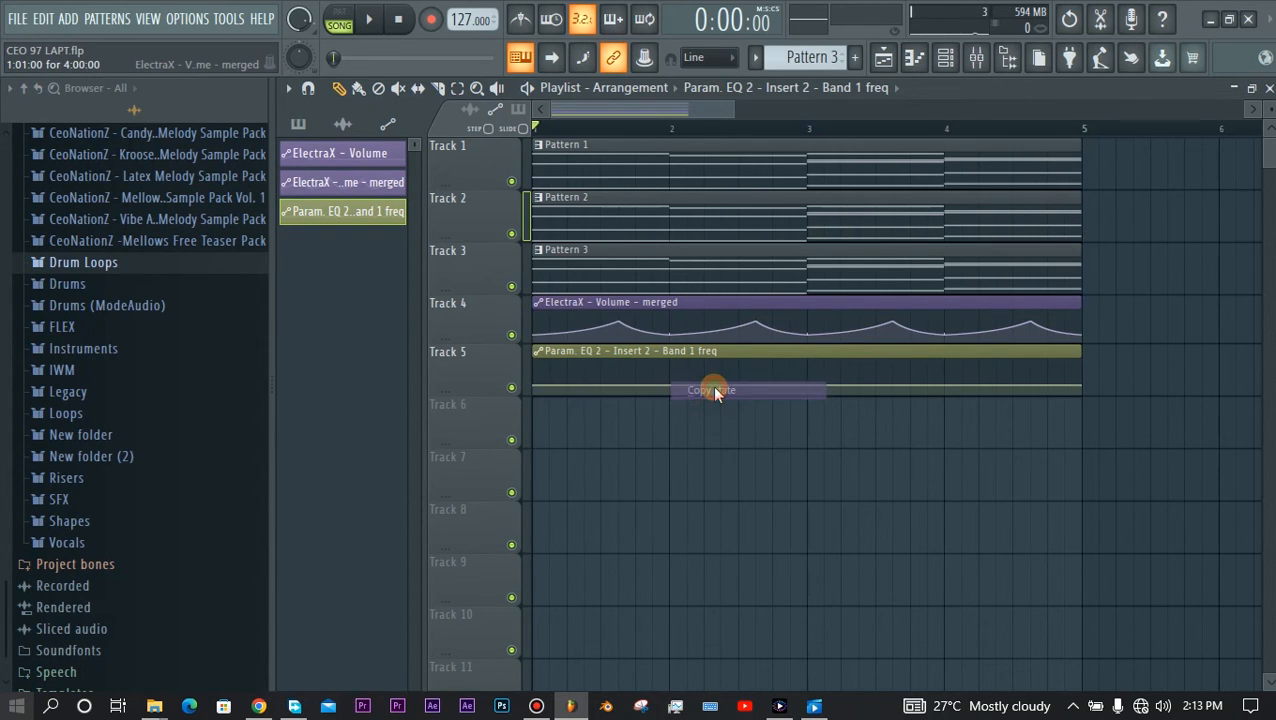
left_click(539, 356)
mouse_move(606, 436)
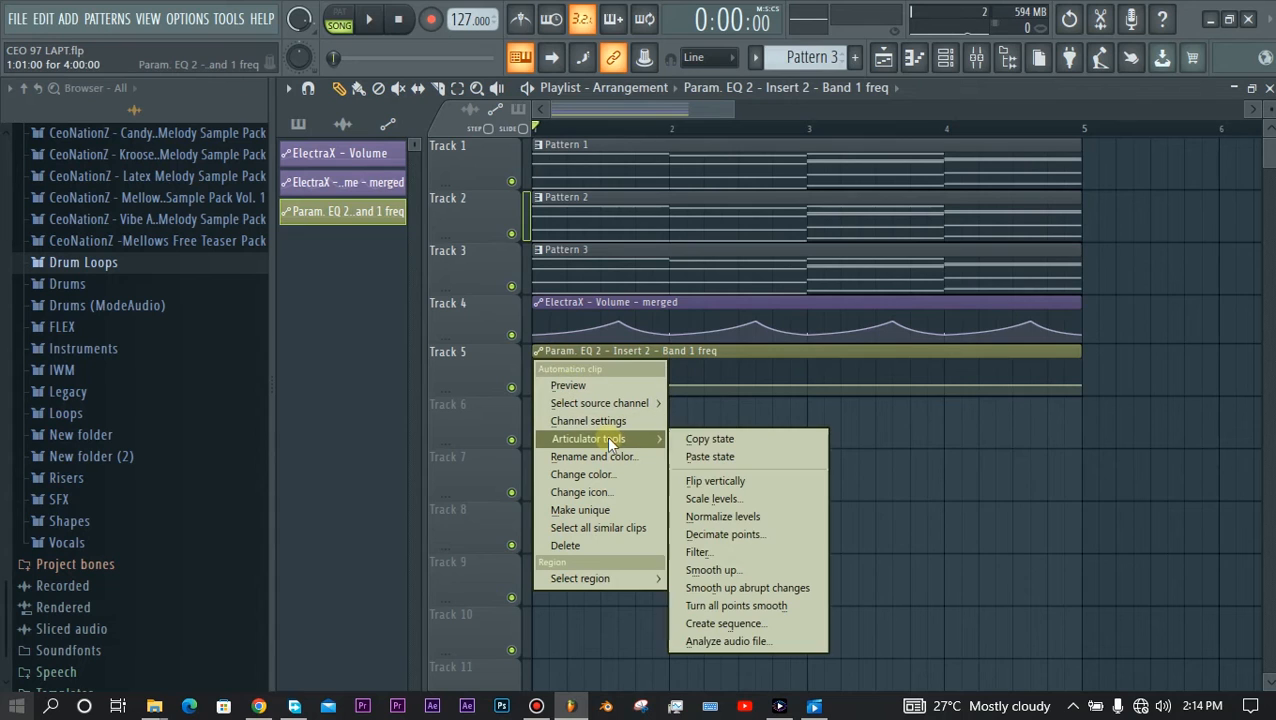
left_click(707, 457)
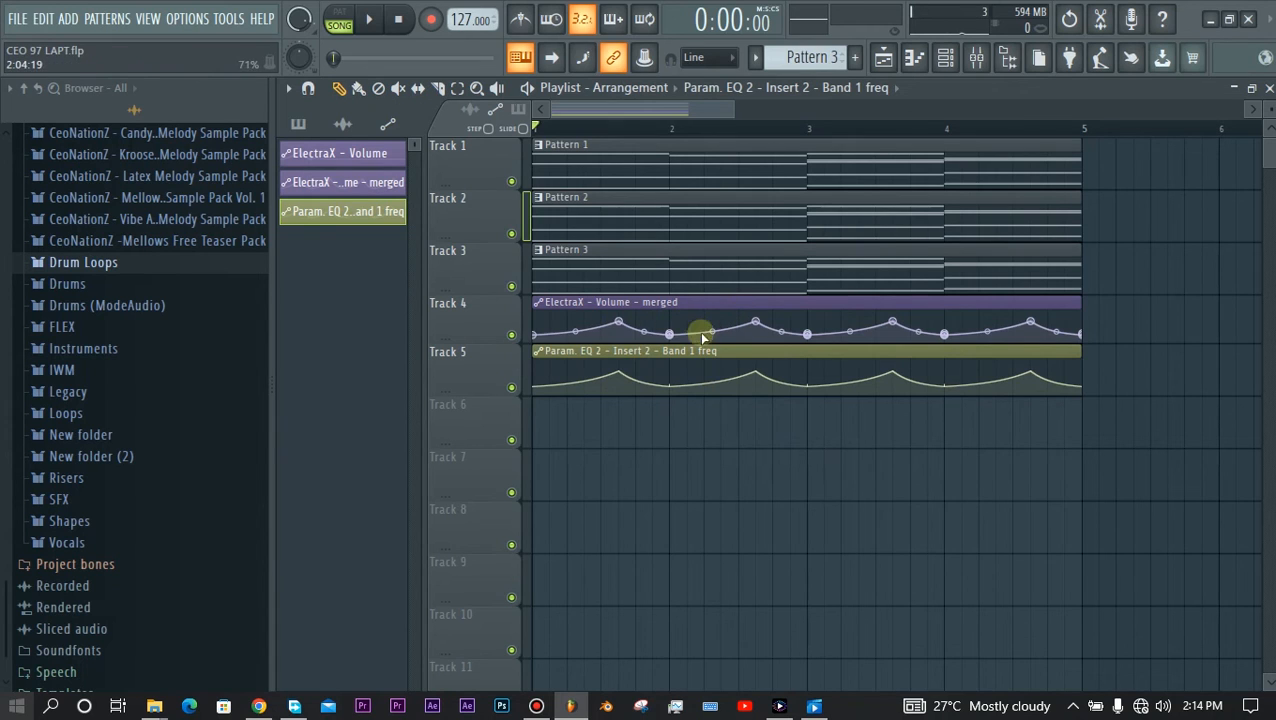
- Open Fruity parametric EQ 2 on Insert 2 and play the song to watch the automated band 1 frequency
left_click(974, 62)
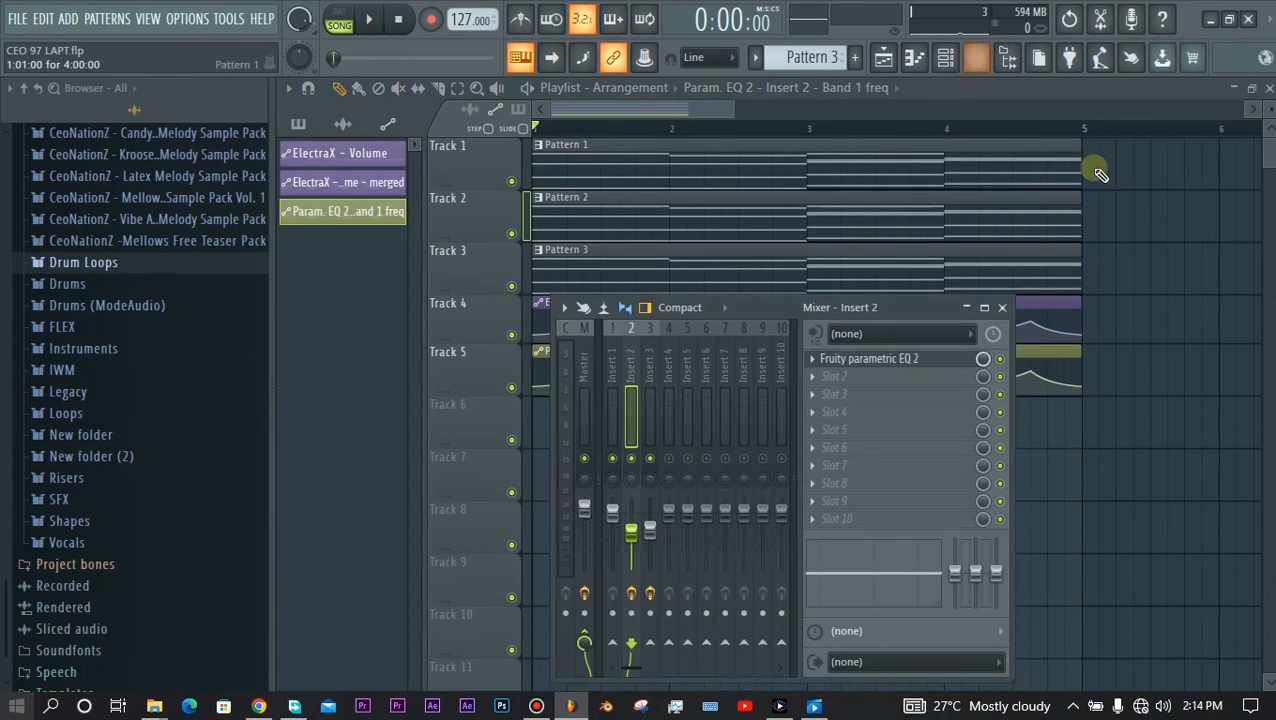
left_click(884, 360)
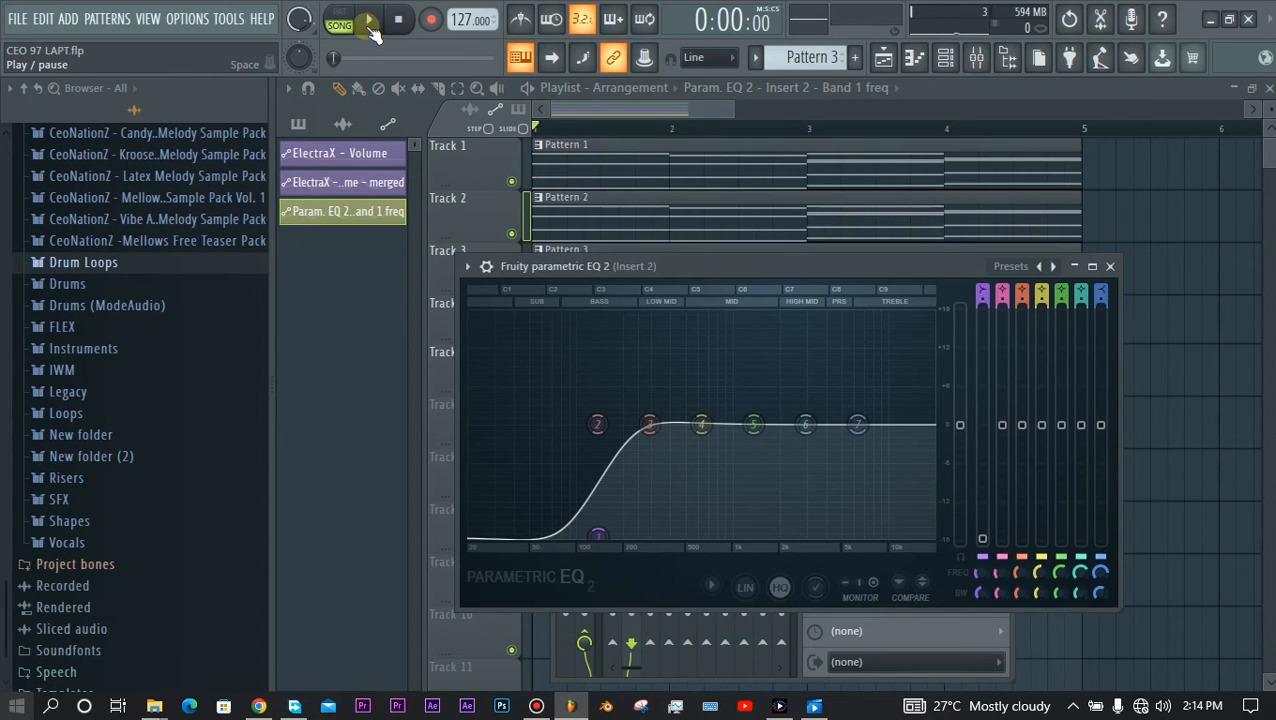
left_click(369, 25)
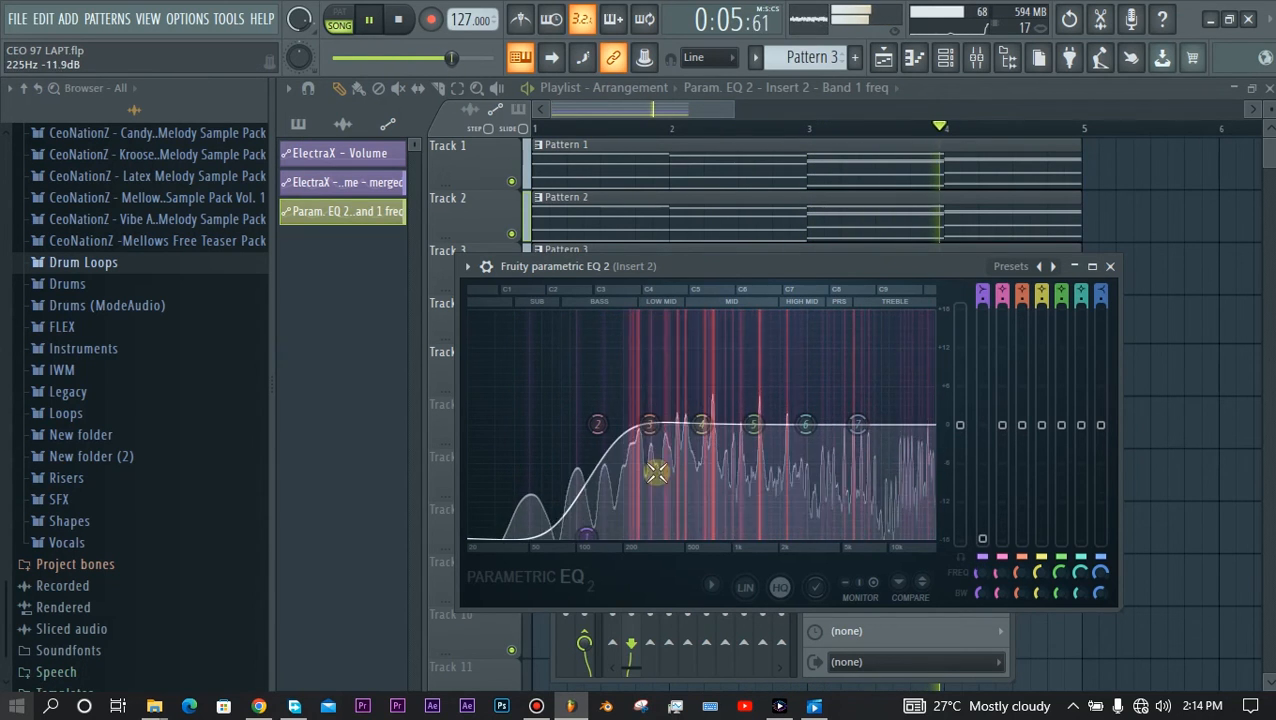
left_click_drag(735, 267, 843, 449)
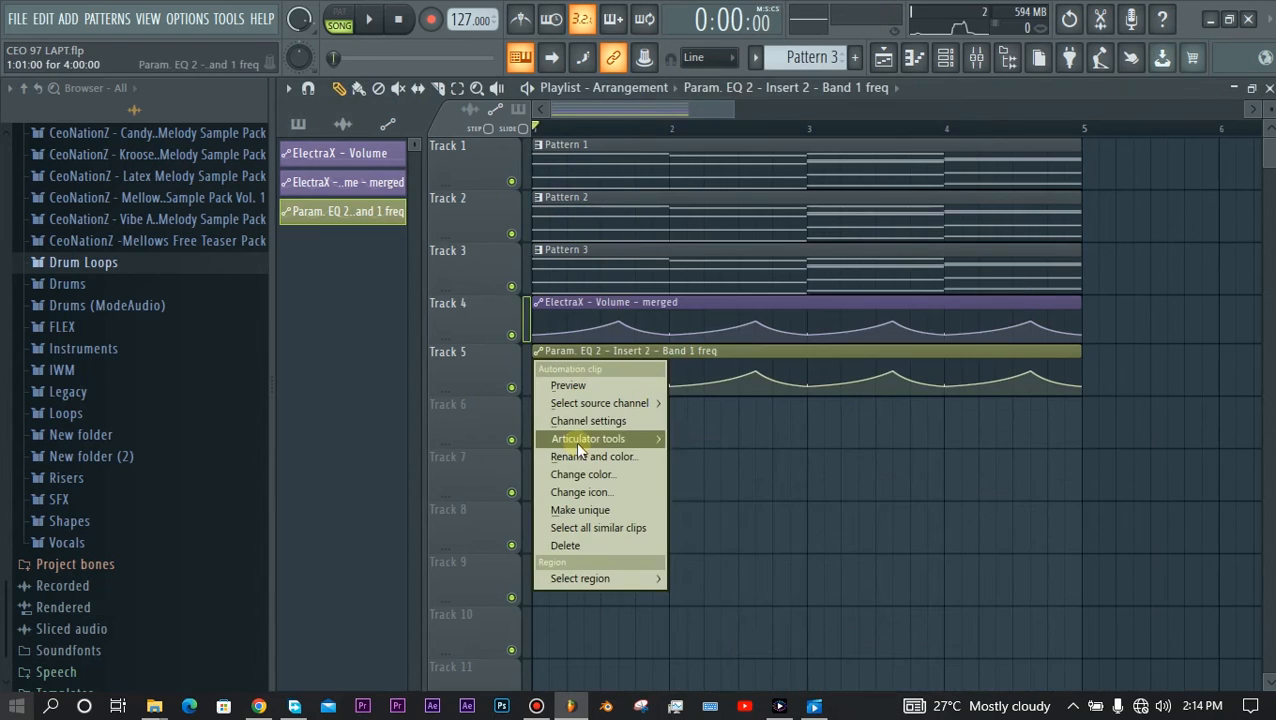
- Flip the EQ band 1 frequency clip on Track 5 vertically and scale its levels with a higher Multiply setting
mouse_move(577, 443)
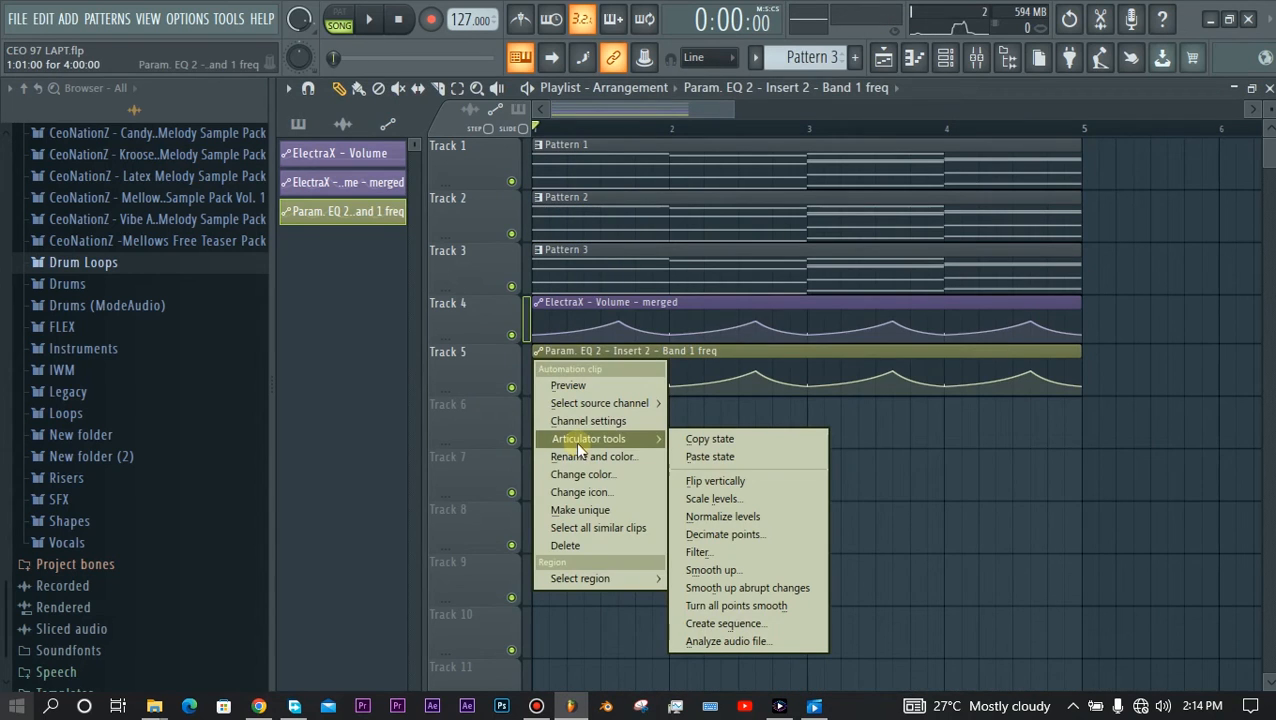
left_click(726, 480)
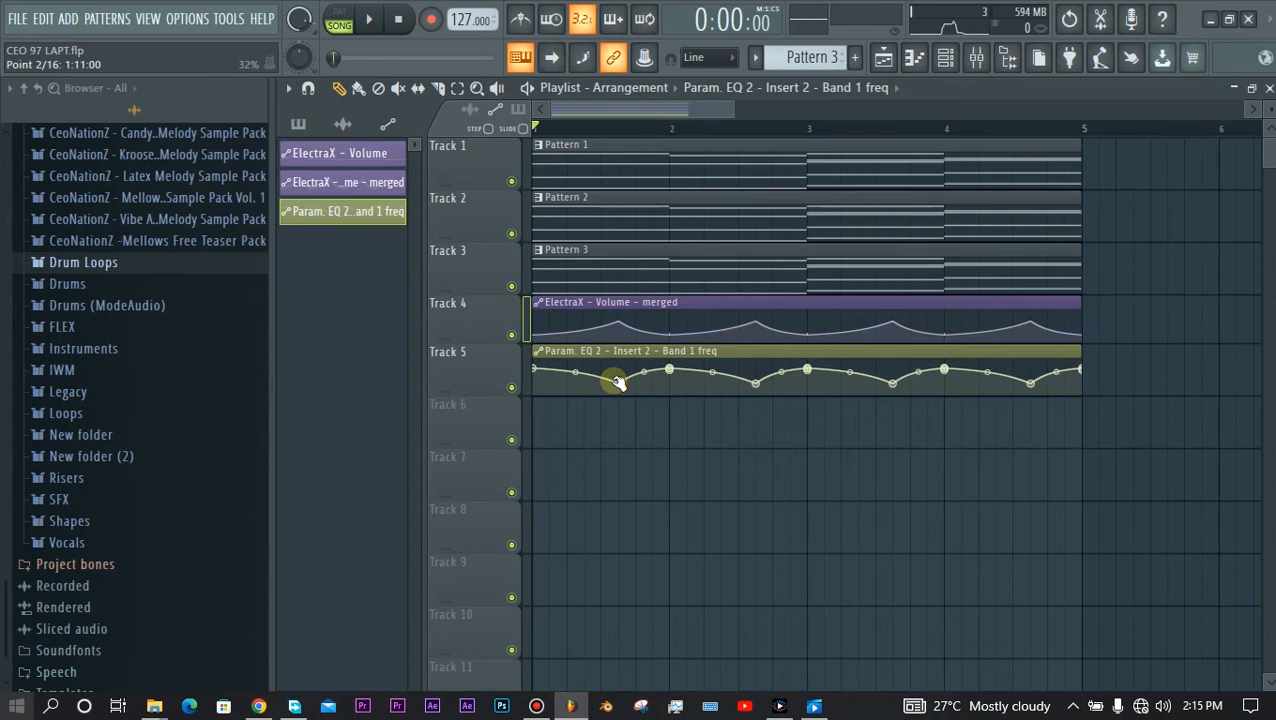
left_click(539, 351)
mouse_move(634, 433)
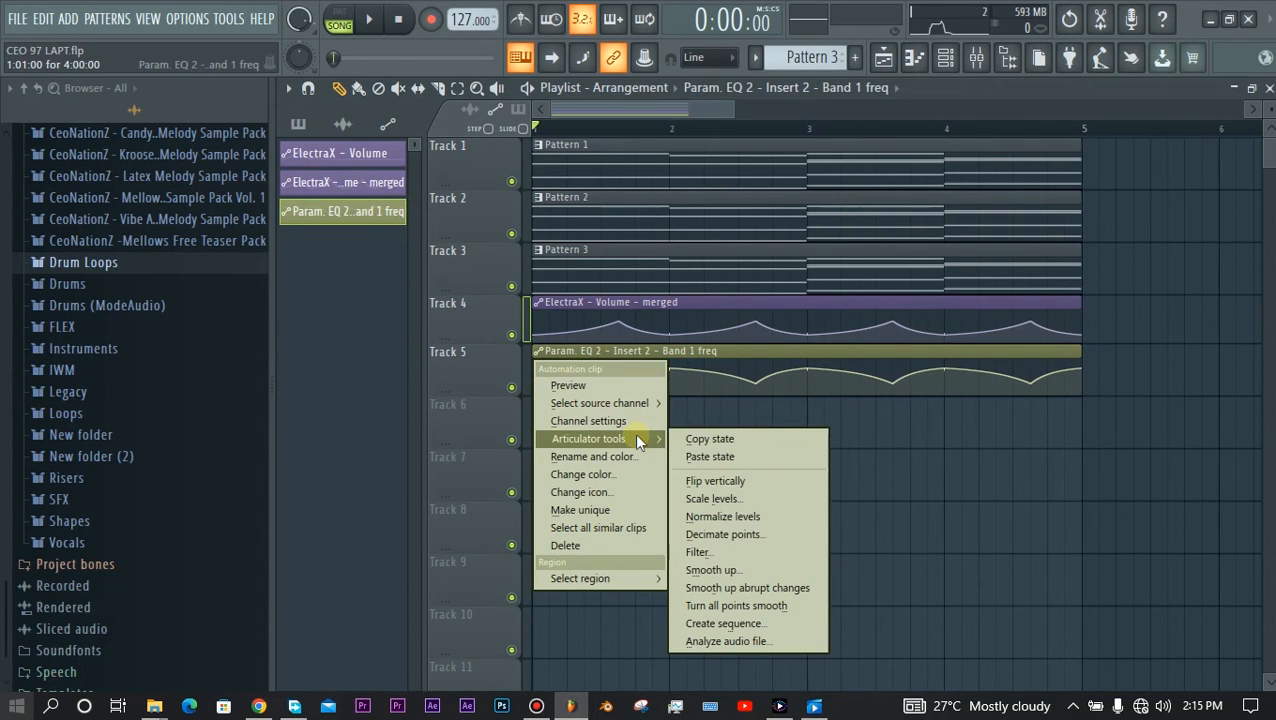
left_click(703, 498)
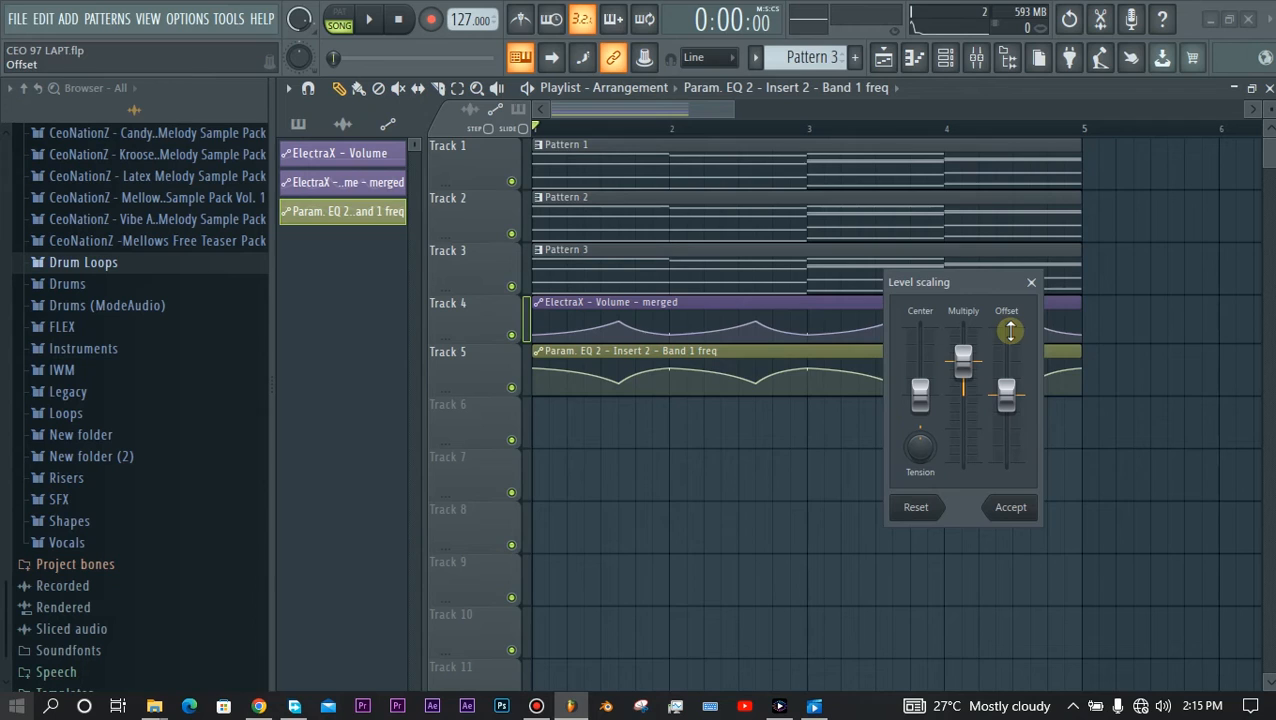
left_click_drag(967, 369, 963, 340)
left_click(1010, 507)
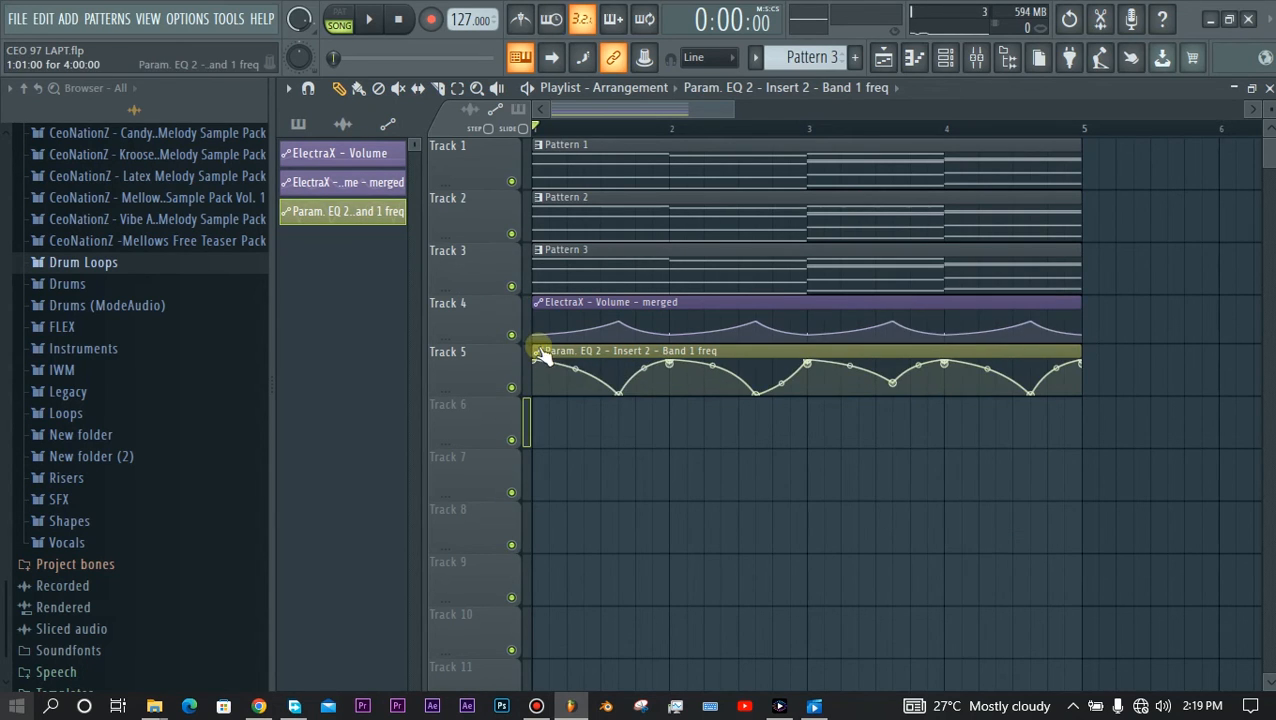
- Apply Smooth up to the EQ band 1 frequency clip on Track 5, raising Attack and Release to maximum
left_click(539, 351)
mouse_move(616, 436)
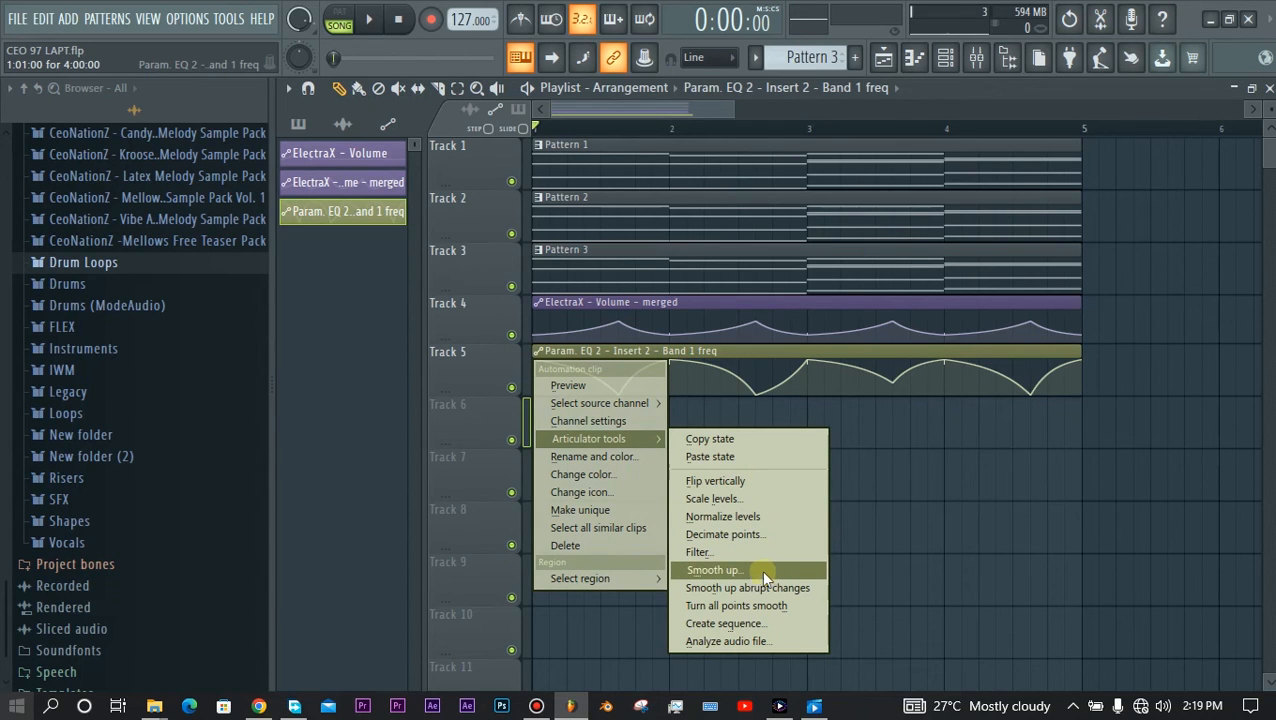
left_click(737, 572)
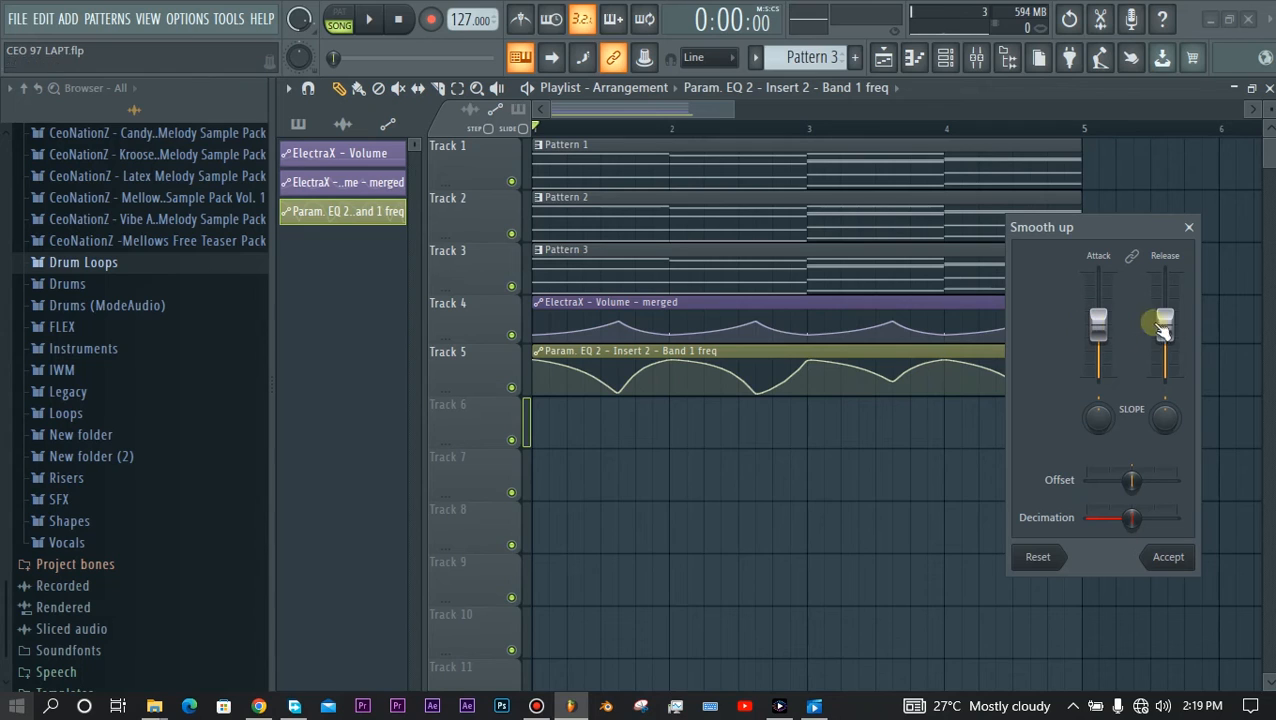
left_click_drag(1097, 322, 1097, 297)
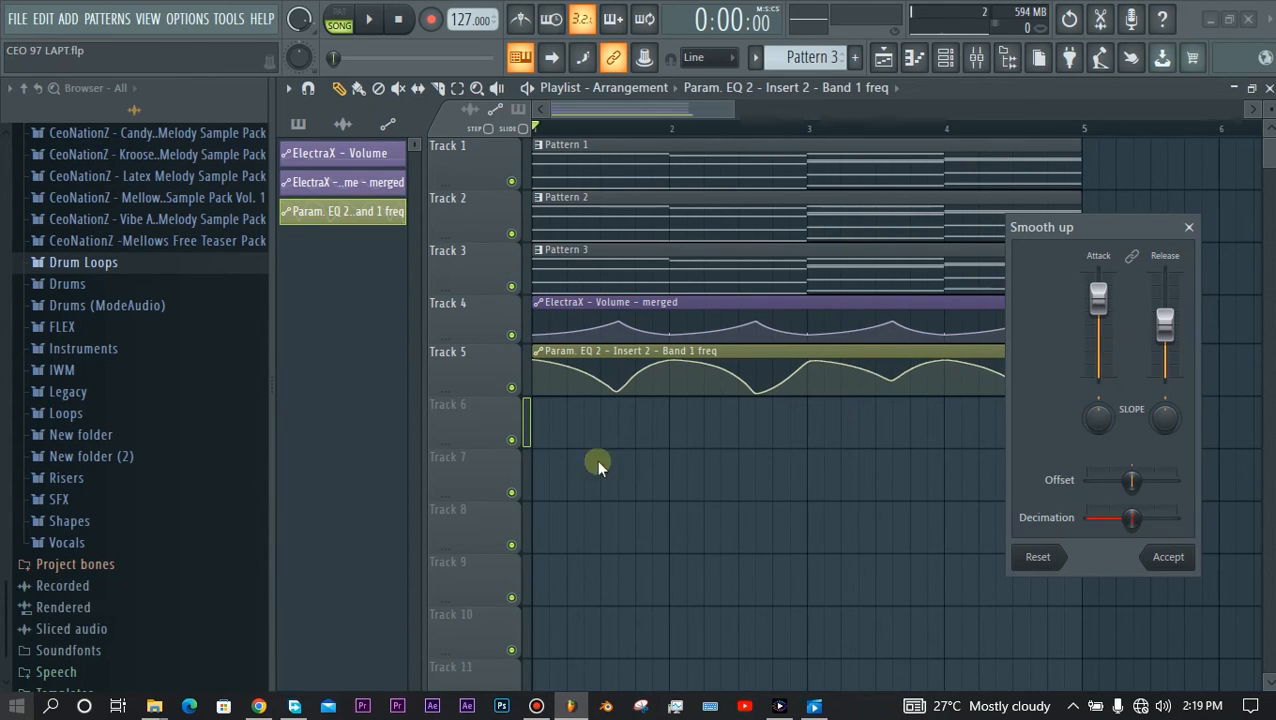
left_click_drag(1165, 322, 1165, 275)
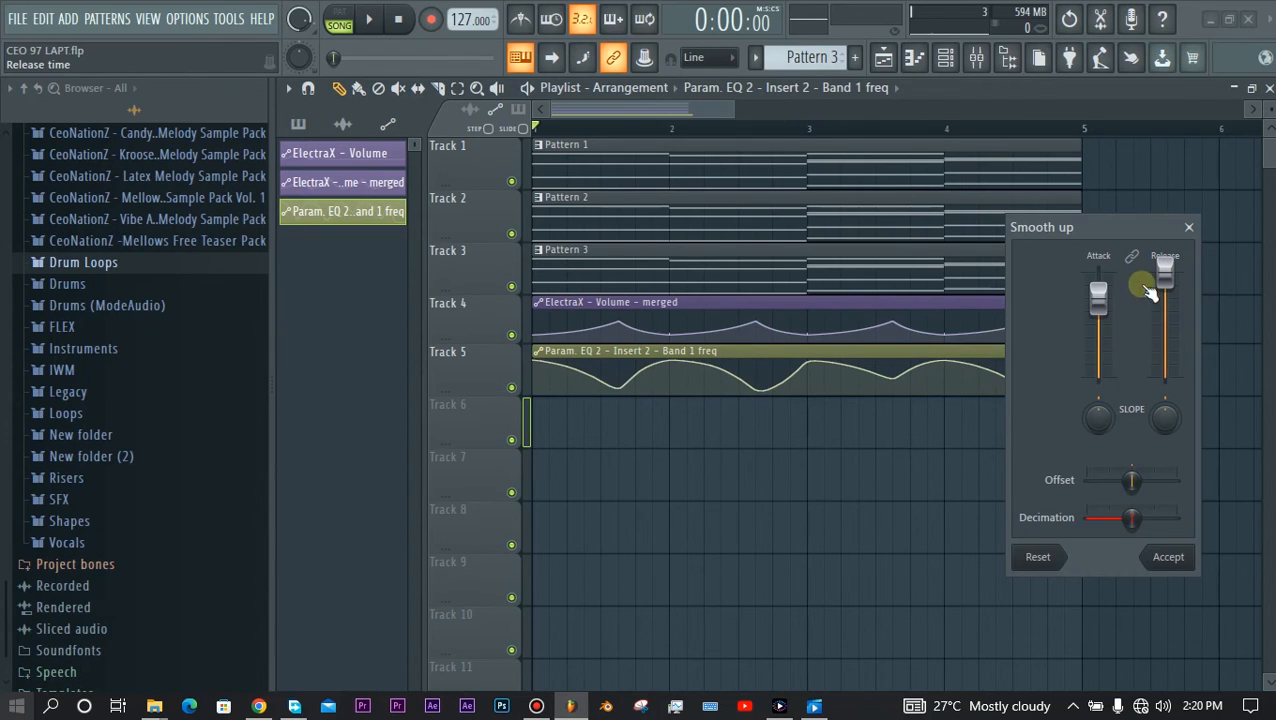
left_click_drag(1098, 297, 1098, 268)
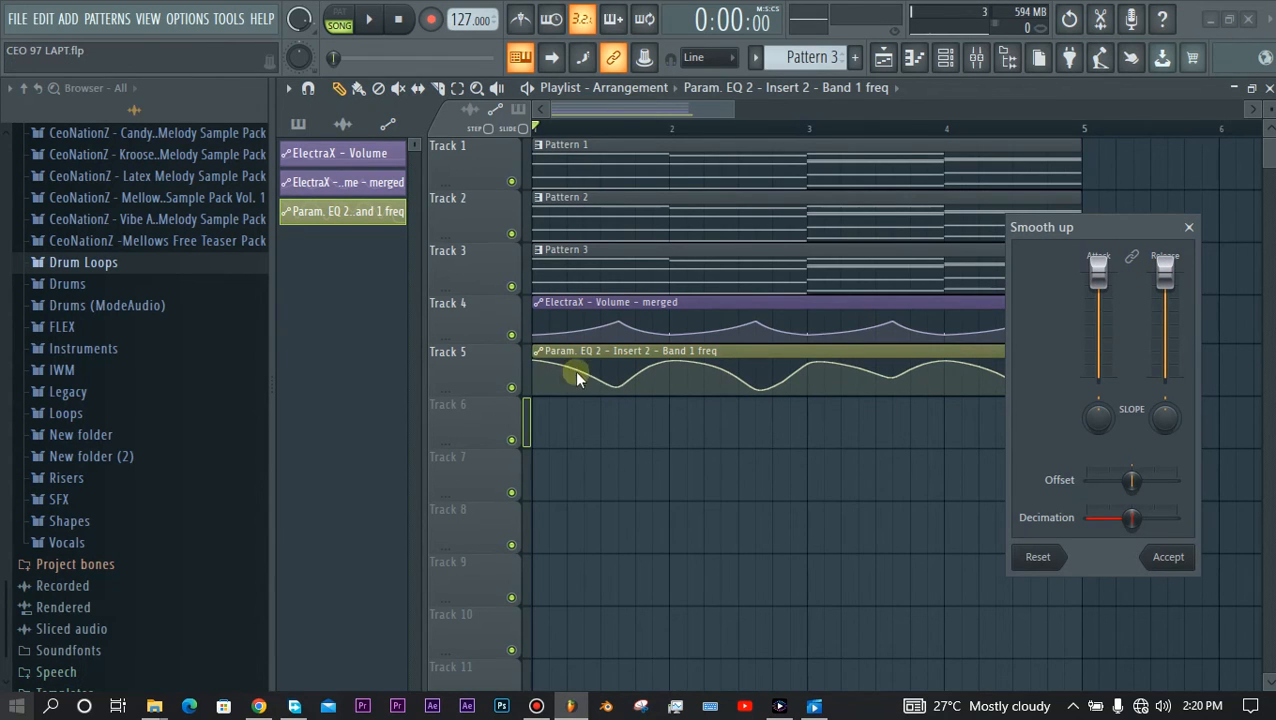
- Lower the Smooth up Attack and Release to minimum, and raise both back to maximum to compare the curve
left_click_drag(1098, 280, 1098, 376)
left_click_drag(1172, 280, 1166, 376)
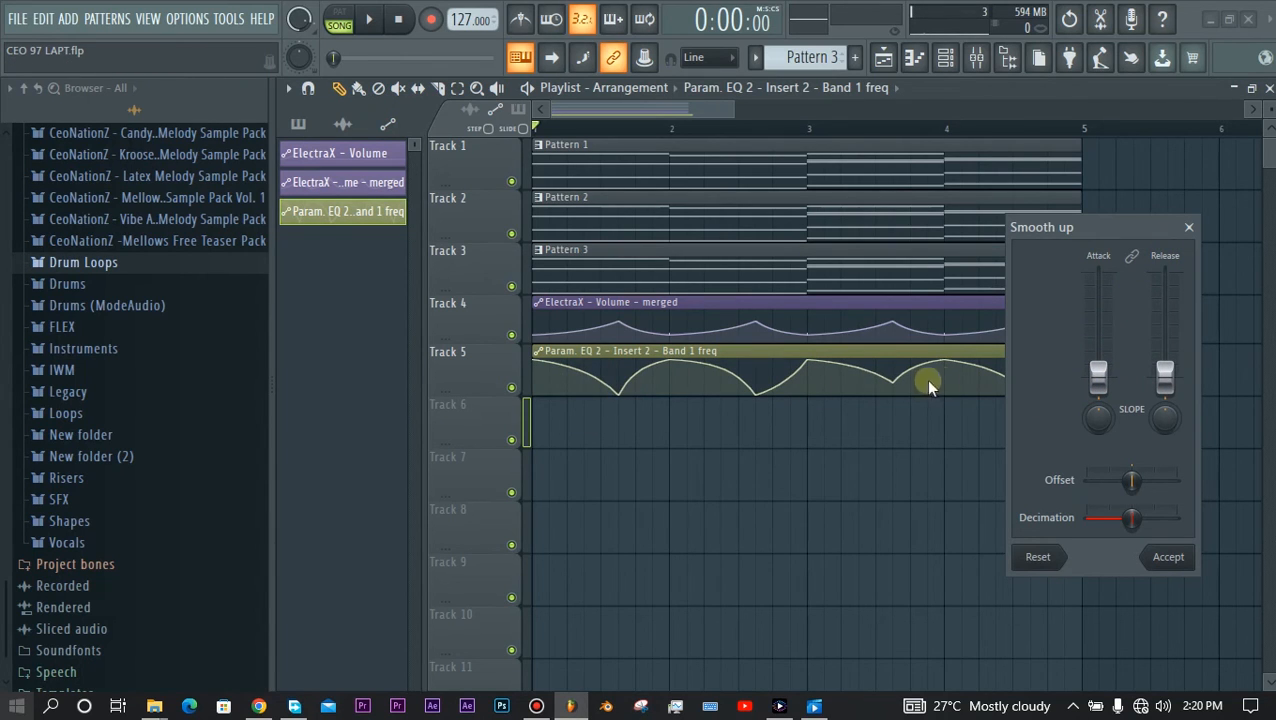
left_click_drag(1165, 372, 1165, 268)
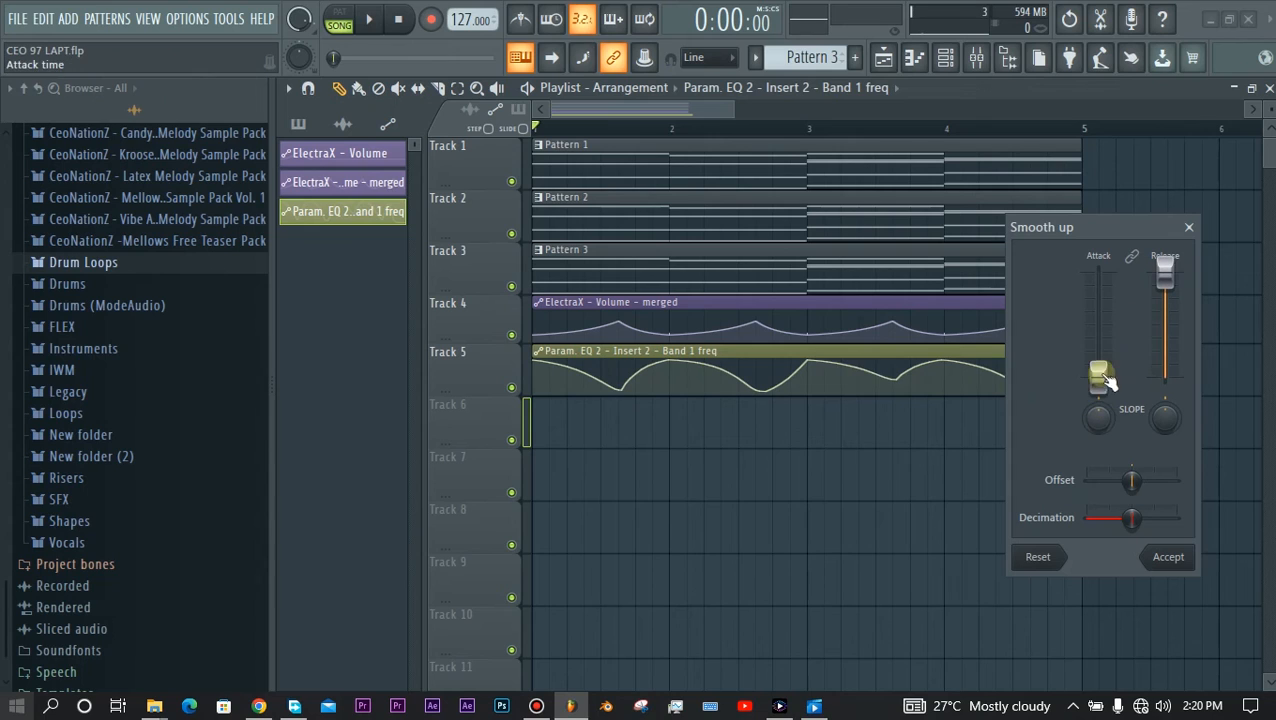
left_click_drag(1098, 375, 1098, 268)
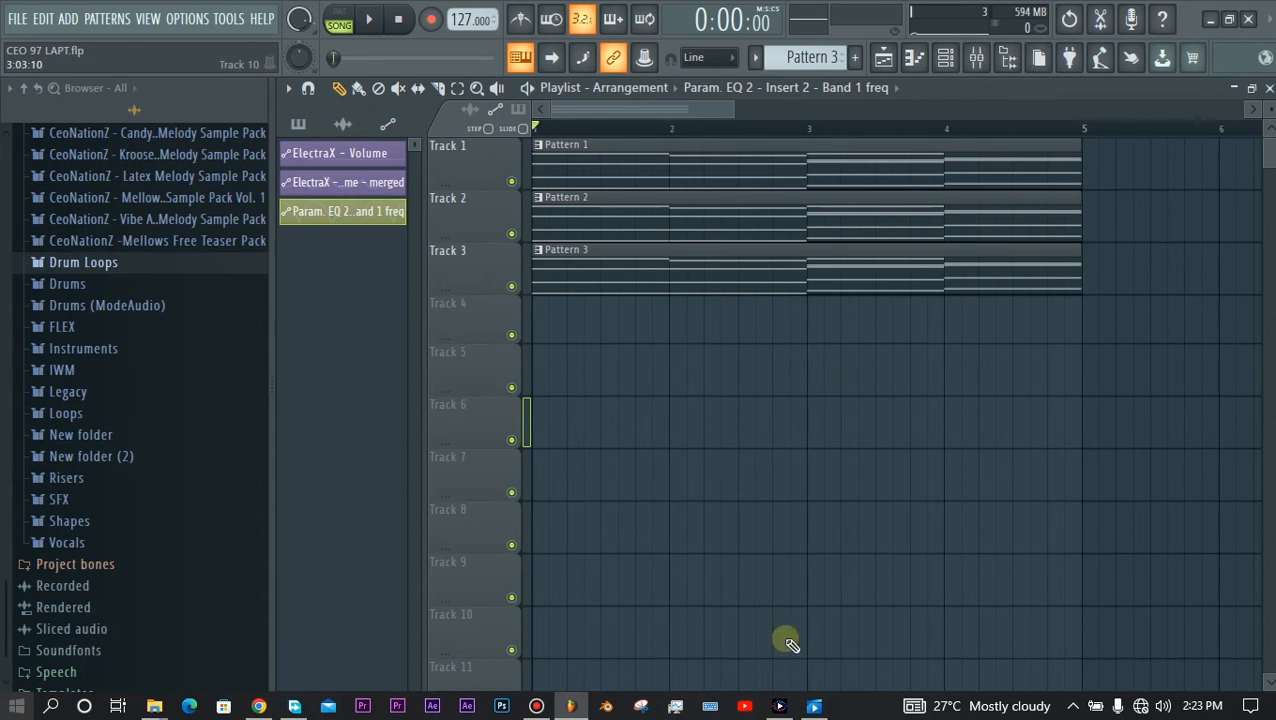
- Create an automation clip for the Master track's volume from the mixer and close the mixer
left_click(975, 58)
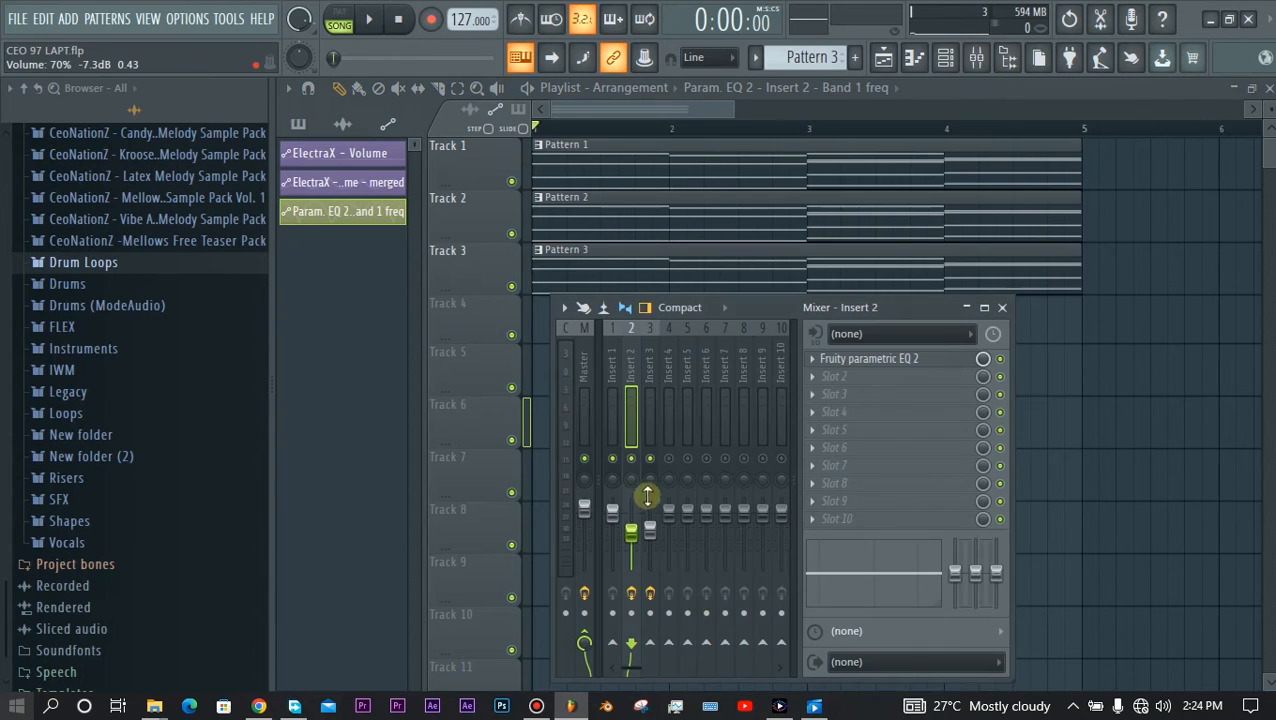
right_click(588, 513)
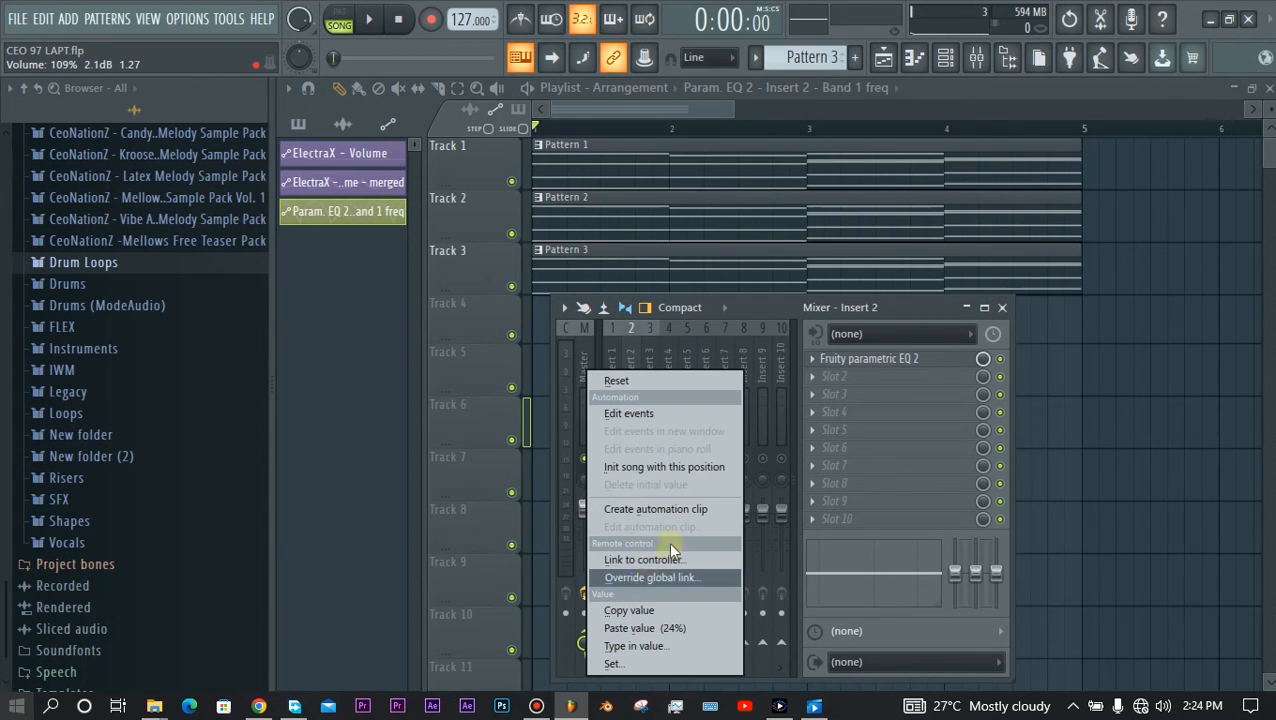
left_click(652, 509)
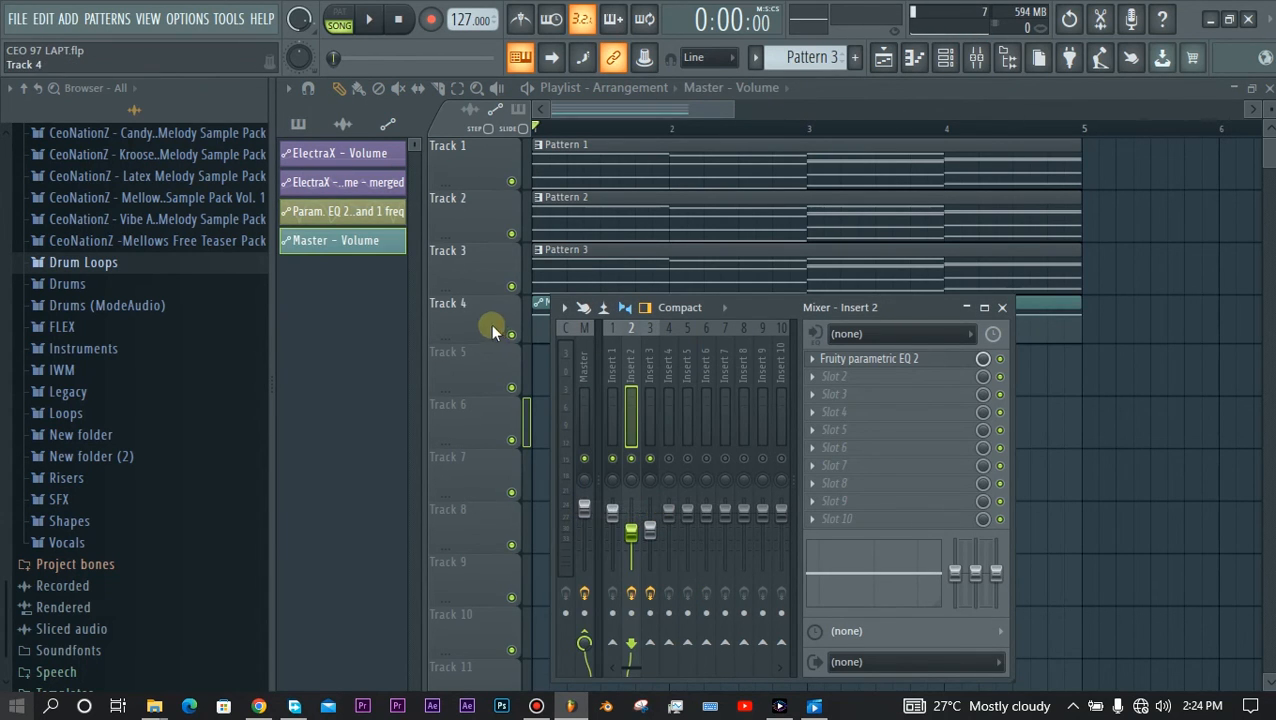
right_click(485, 315)
right_click(914, 398)
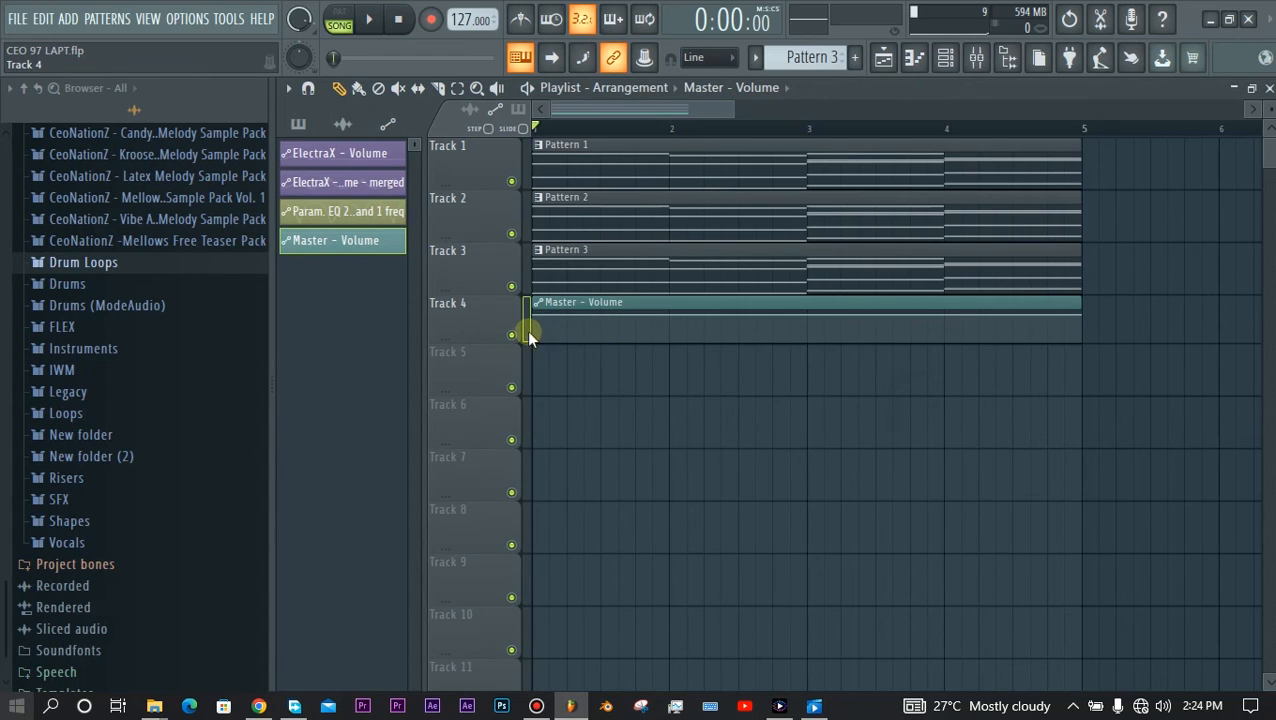
- Resize Track 4 for a taller view and shape its Master volume clip into a ramp from minimum at the start to maximum at the end
left_click_drag(533, 315, 527, 368)
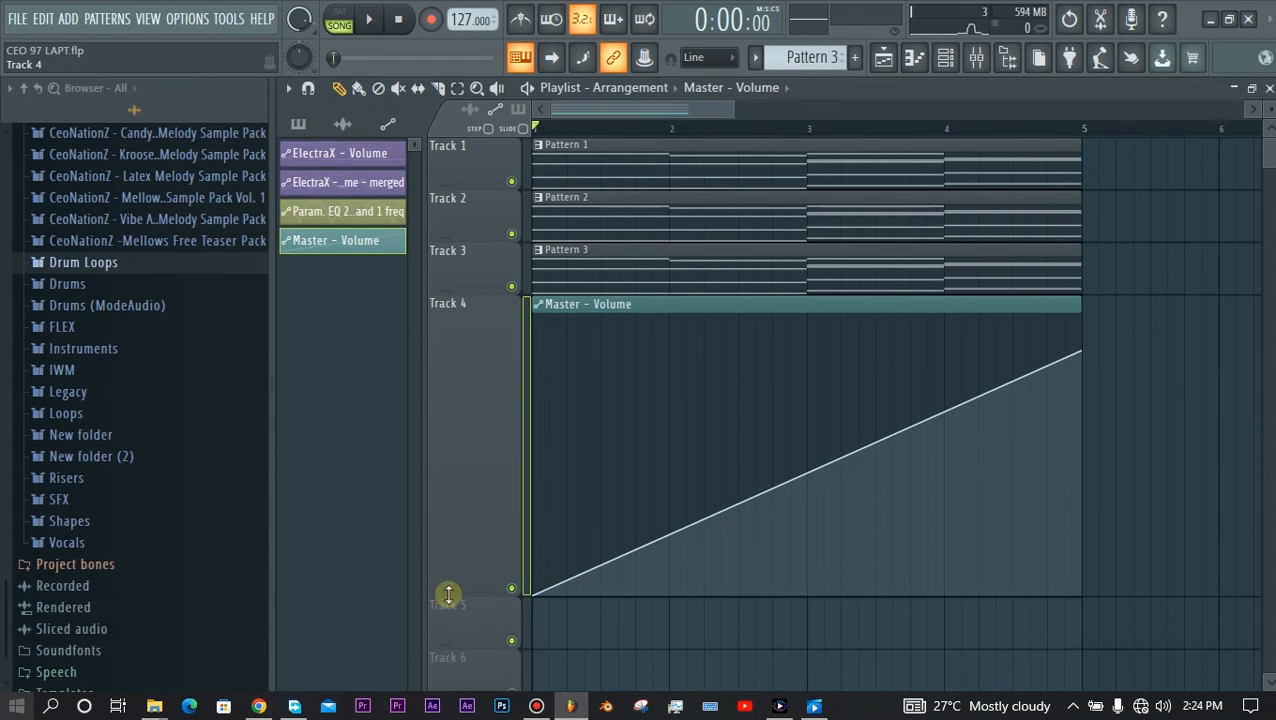
left_click(463, 602)
left_click_drag(463, 592, 492, 548)
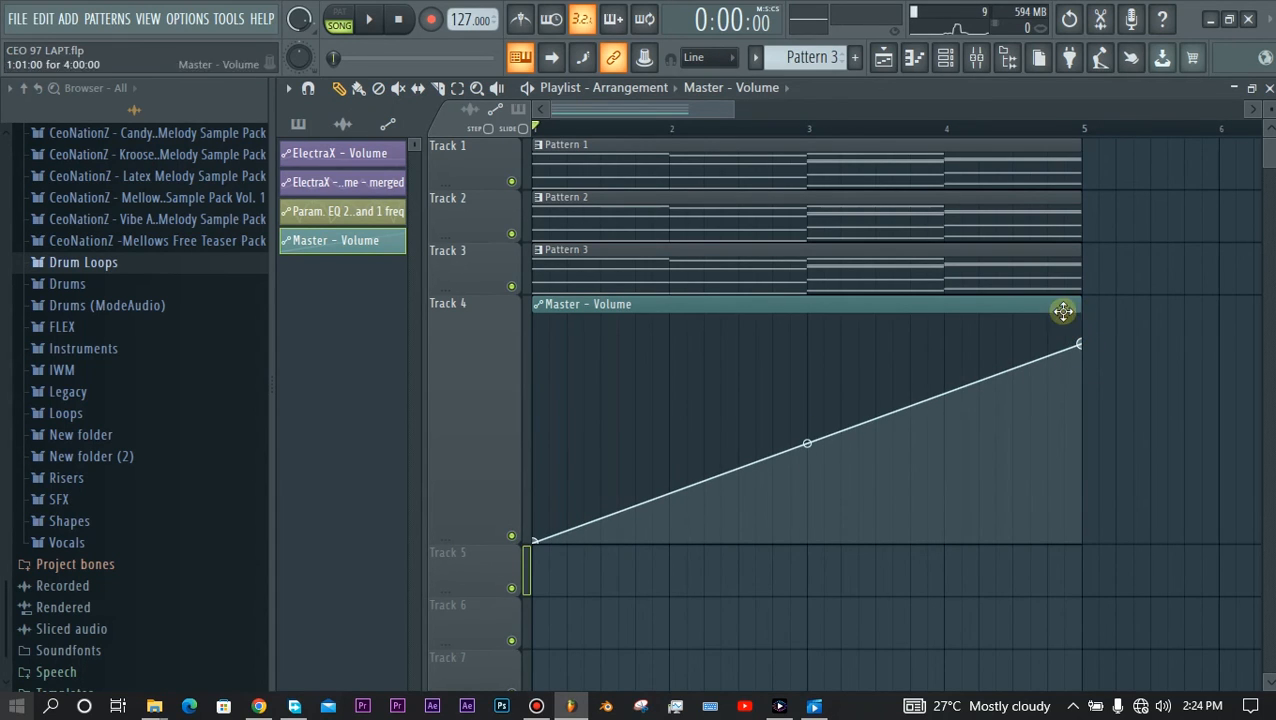
left_click_drag(1083, 343, 1081, 316)
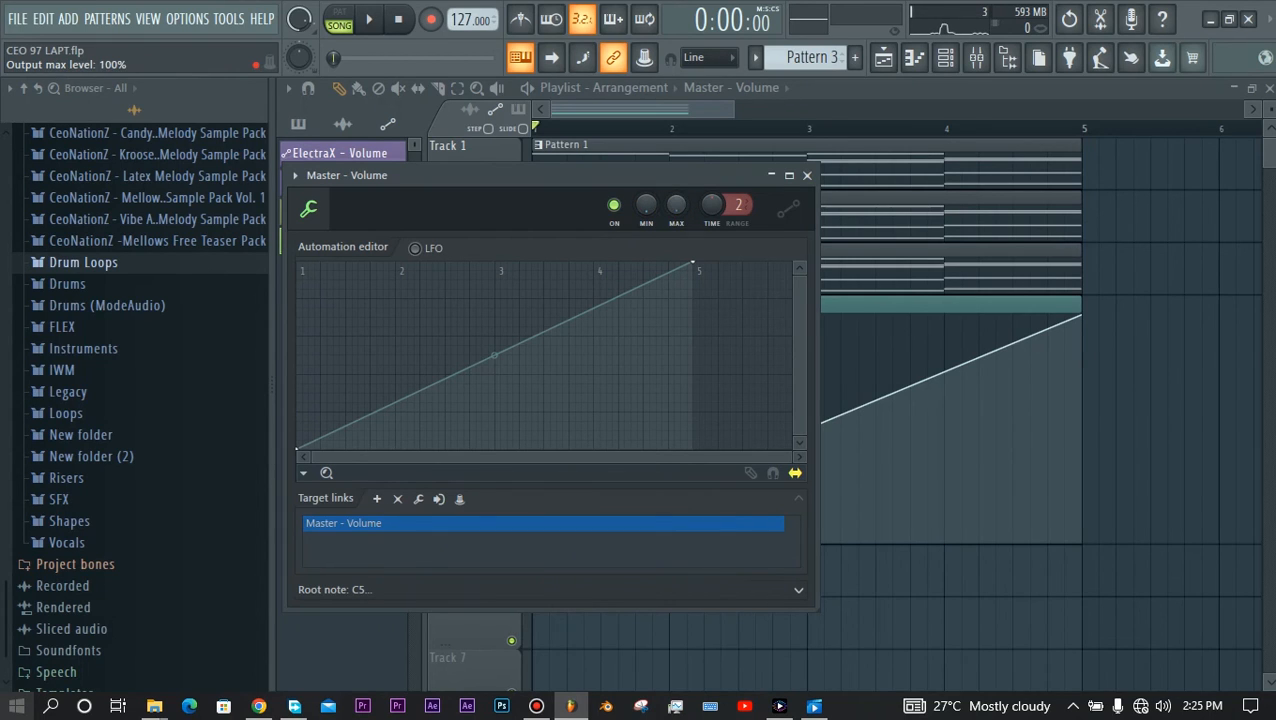
- Set the Master fader to 50% in the mixer, copy its value, and paste it as the Master volume clip's minimum output level of 40%
mouse_move(677, 205)
left_mouse_down()
mouse_move(675, 177)
mouse_move(677, 218)
left_mouse_up()
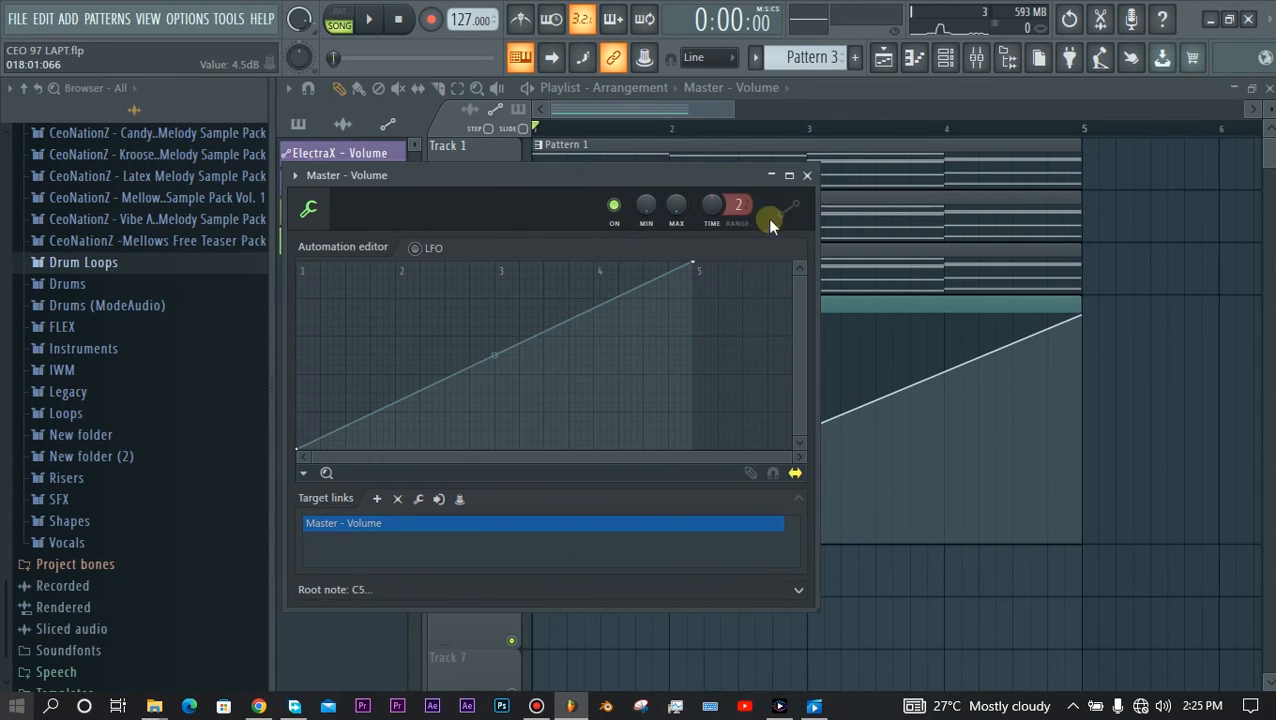
left_click(807, 177)
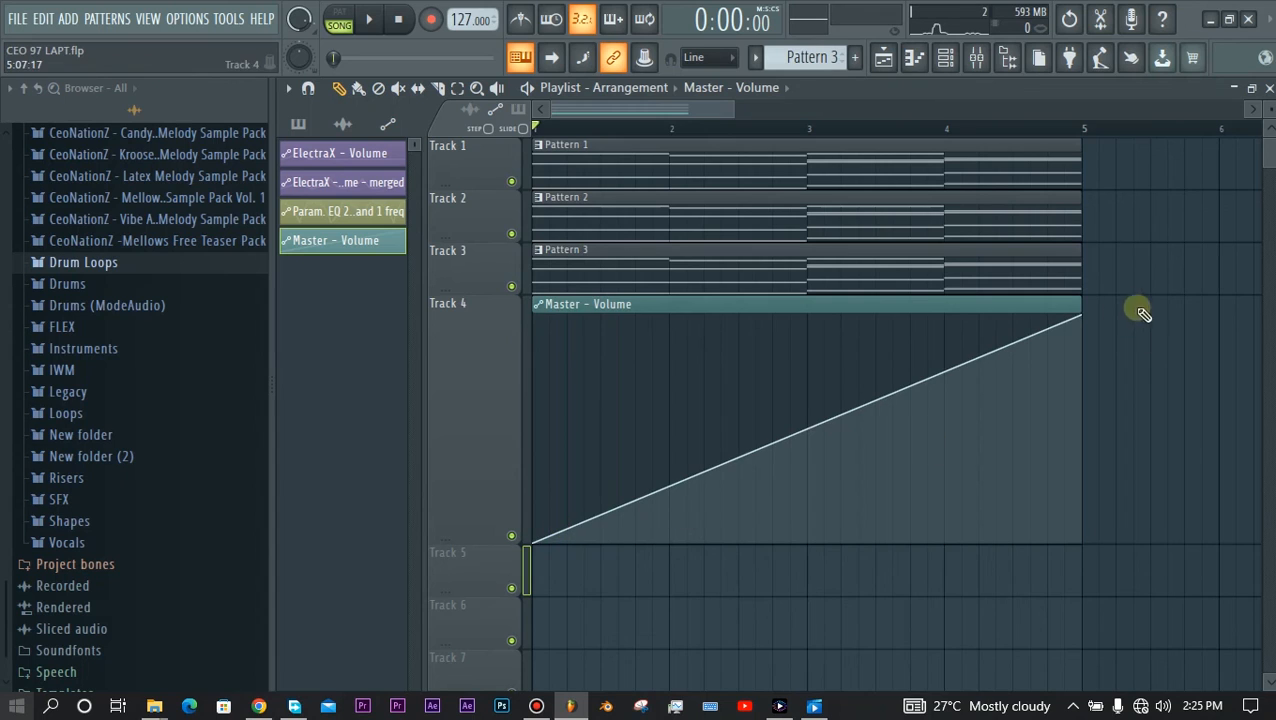
key("F9")
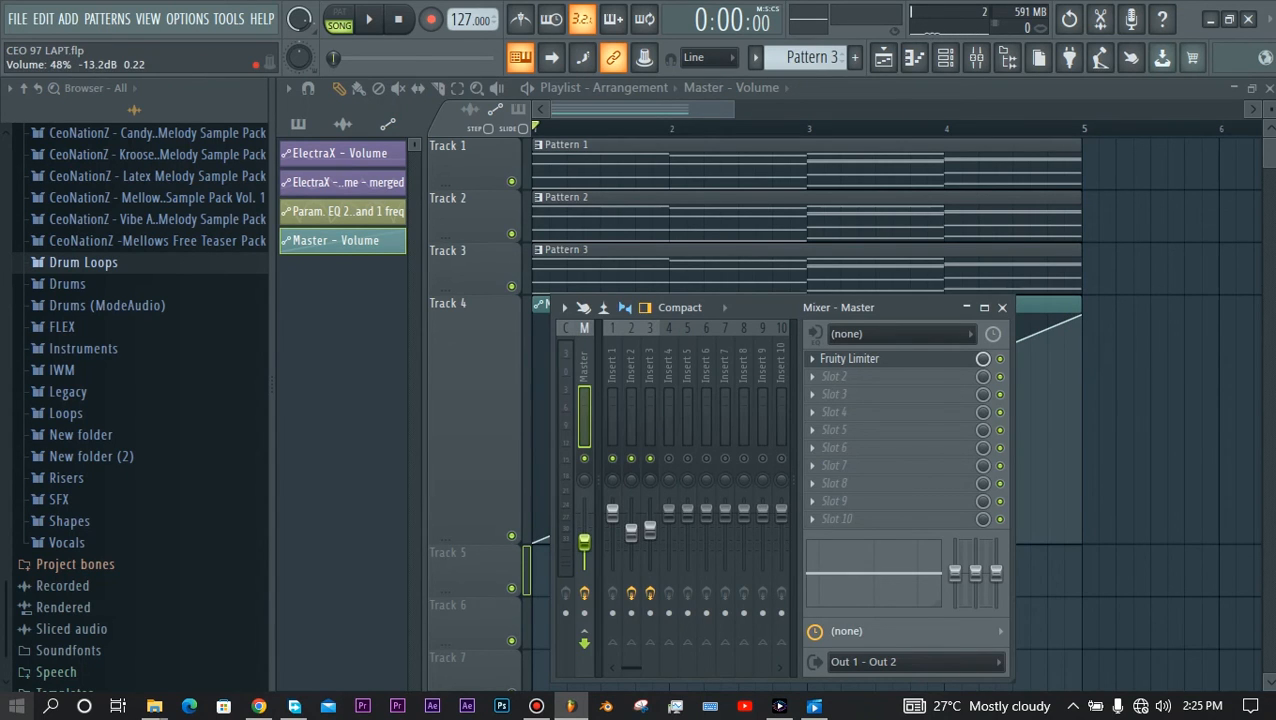
left_click_drag(584, 542, 590, 537)
right_click(592, 541)
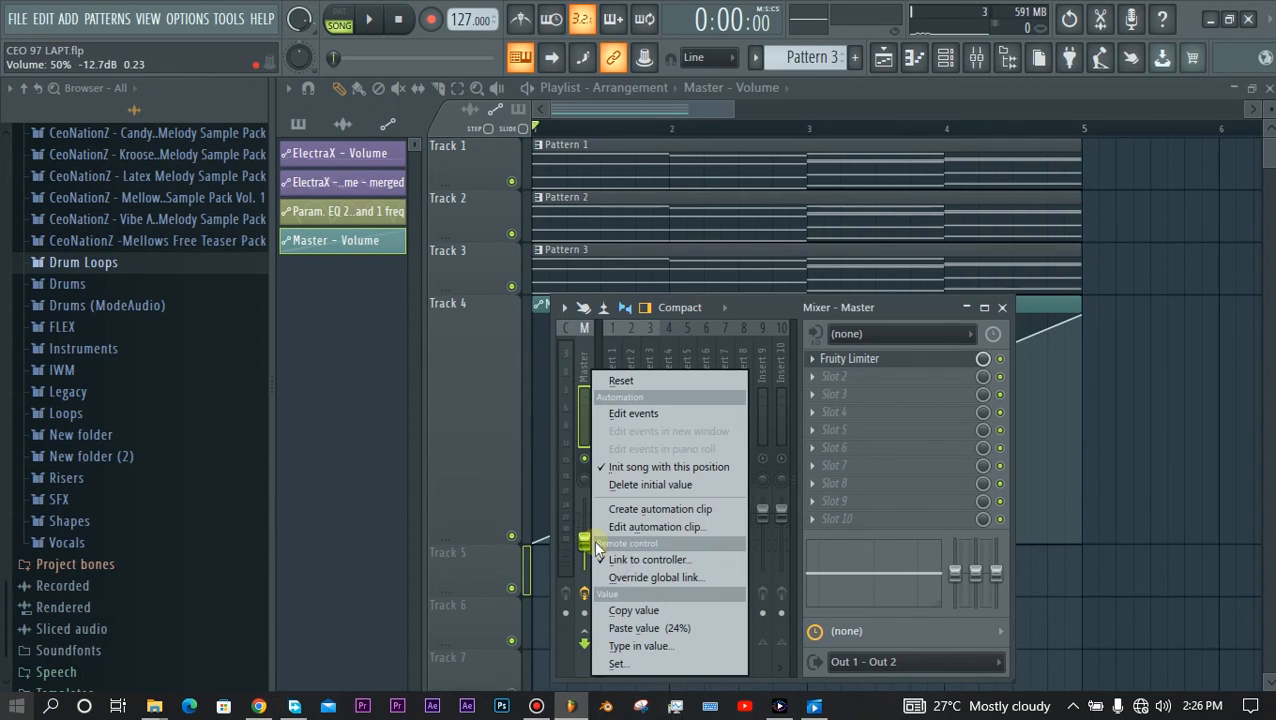
left_click(652, 612)
key("F9")
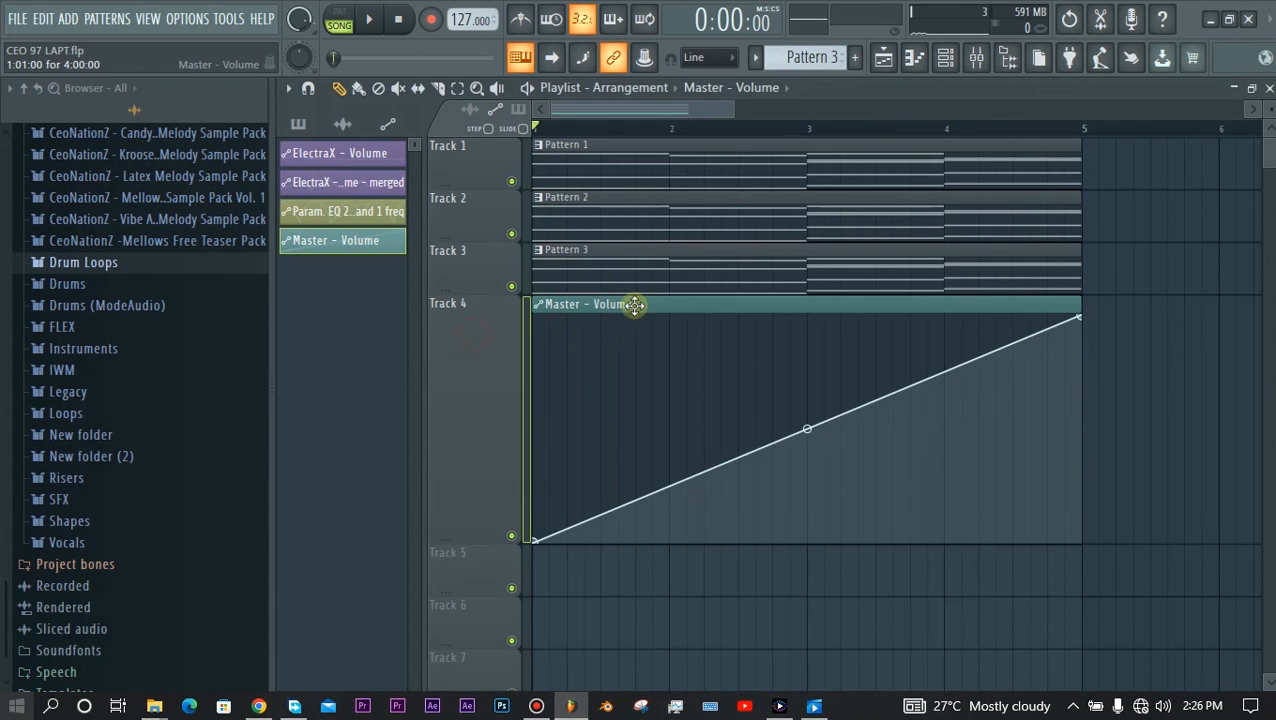
double_click(648, 305)
right_click(646, 204)
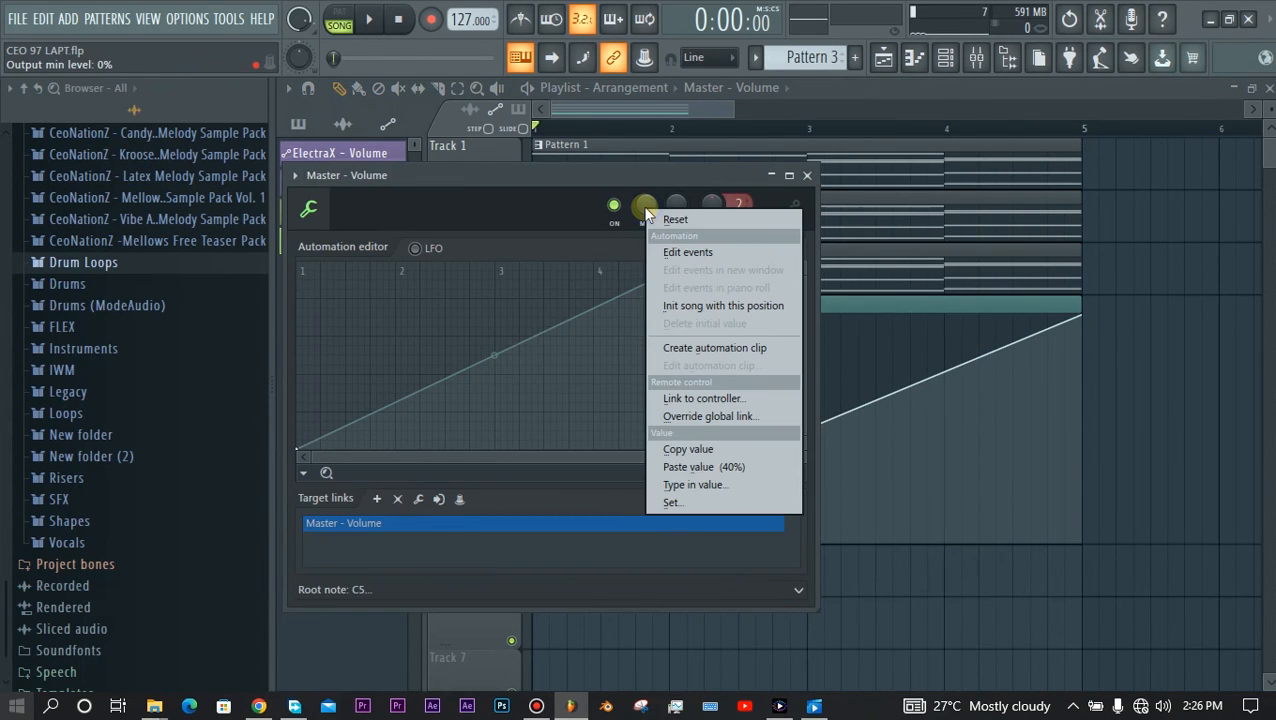
left_click(690, 467)
key("Escape")
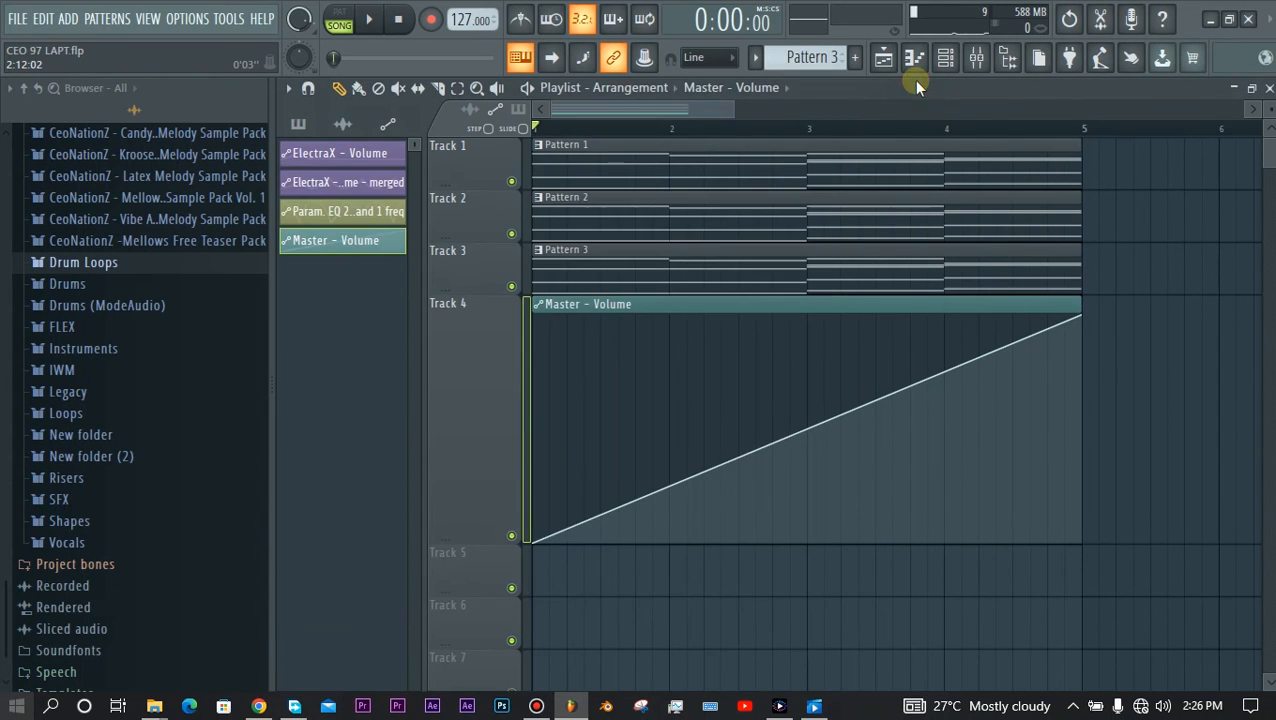
- Raise the Master fader slightly, copy its value, and paste it as the Master volume clip's maximum output level of 48%
left_click(945, 57)
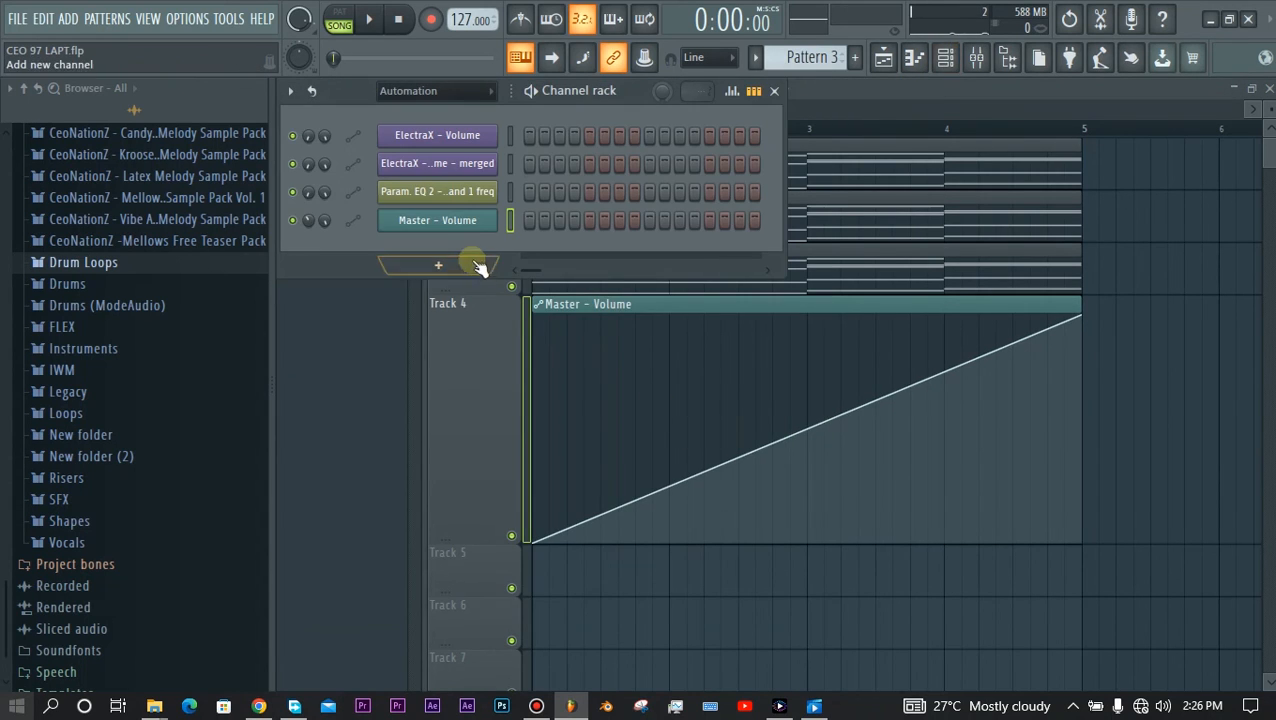
left_click(976, 57)
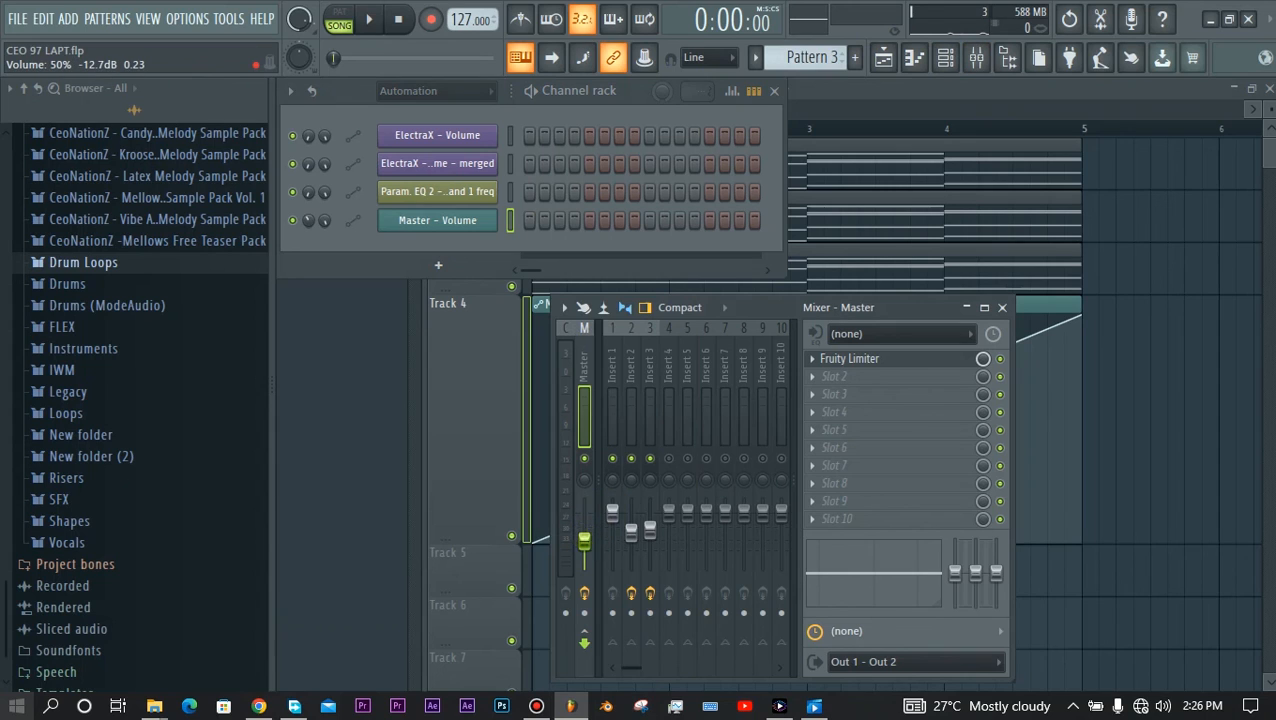
left_click_drag(584, 540, 584, 535)
right_click(585, 537)
left_click(638, 612)
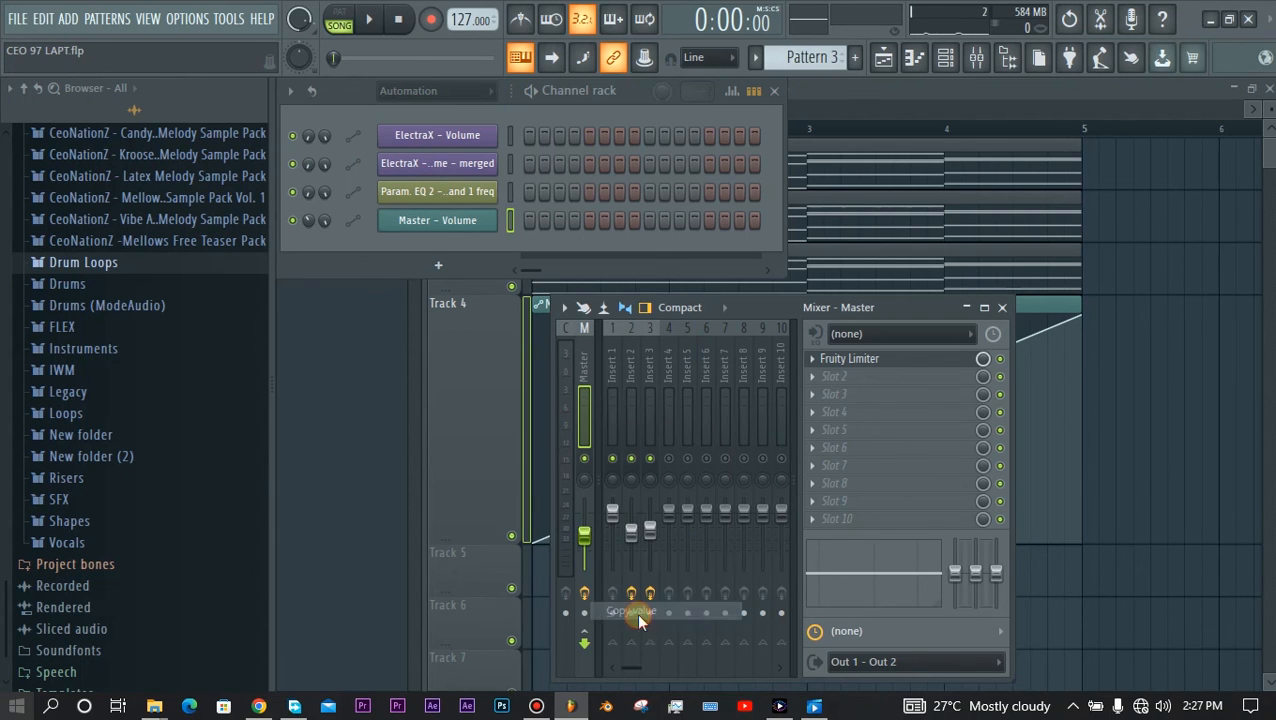
double_click(1025, 305)
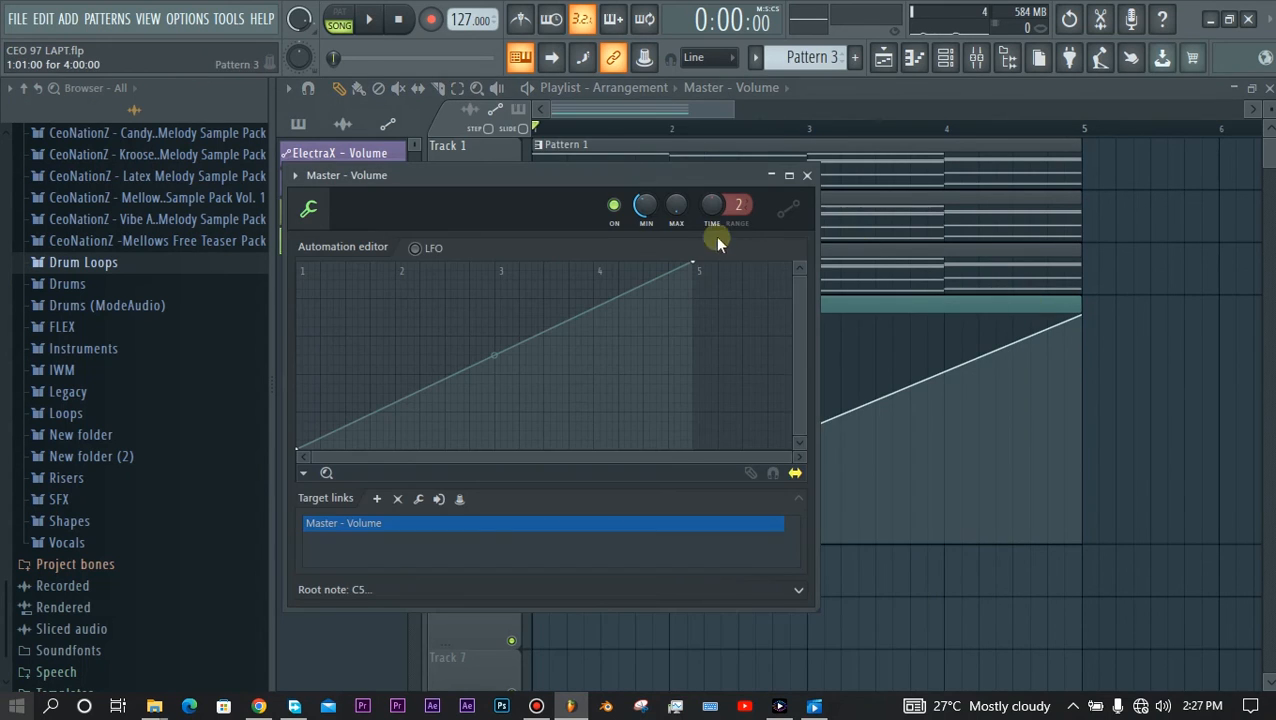
right_click(677, 210)
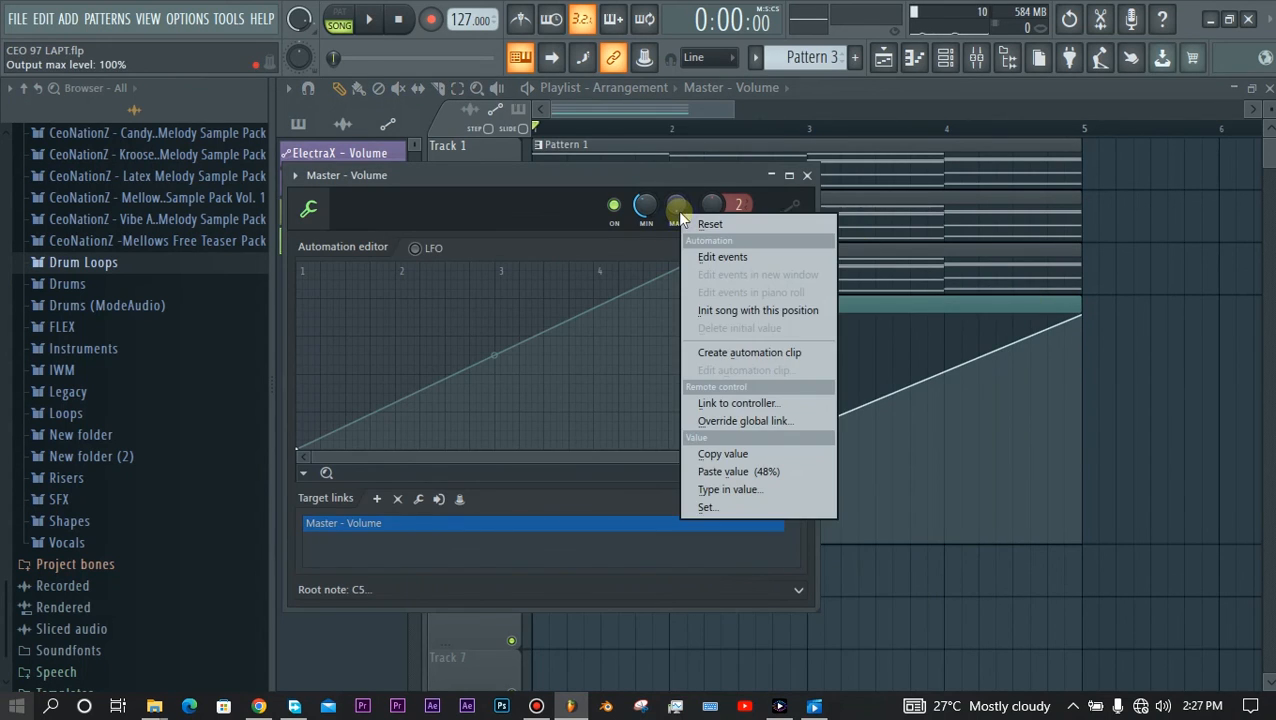
left_click(734, 472)
left_click(807, 175)
- Play the song from the start with the mixer moved clear of the clips to watch the Master fader follow the volume automation
left_click(980, 57)
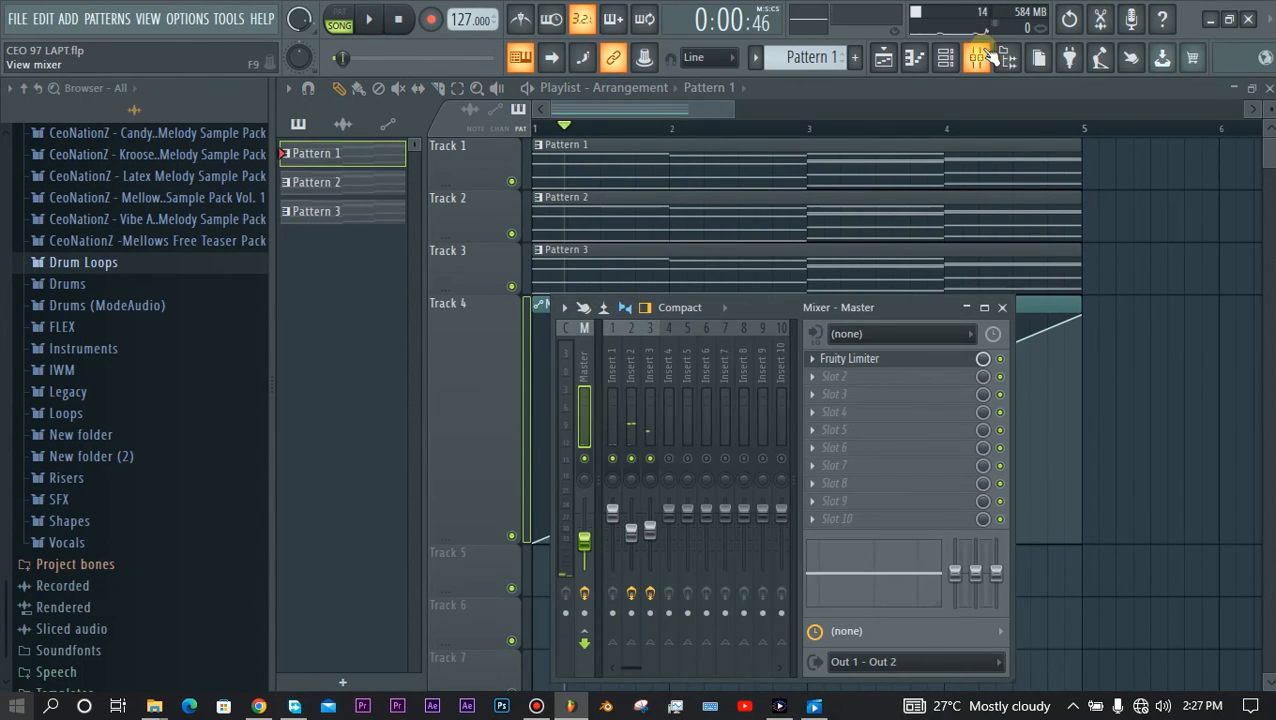
left_click(609, 114)
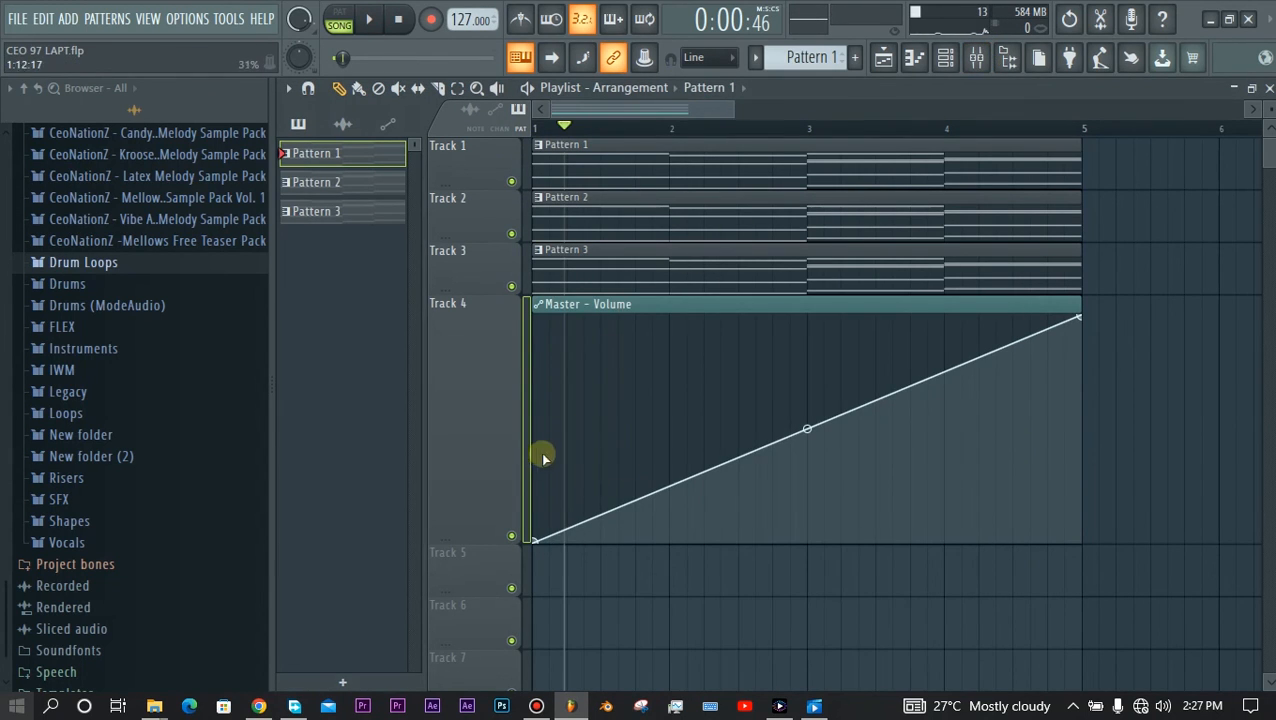
left_click(535, 125)
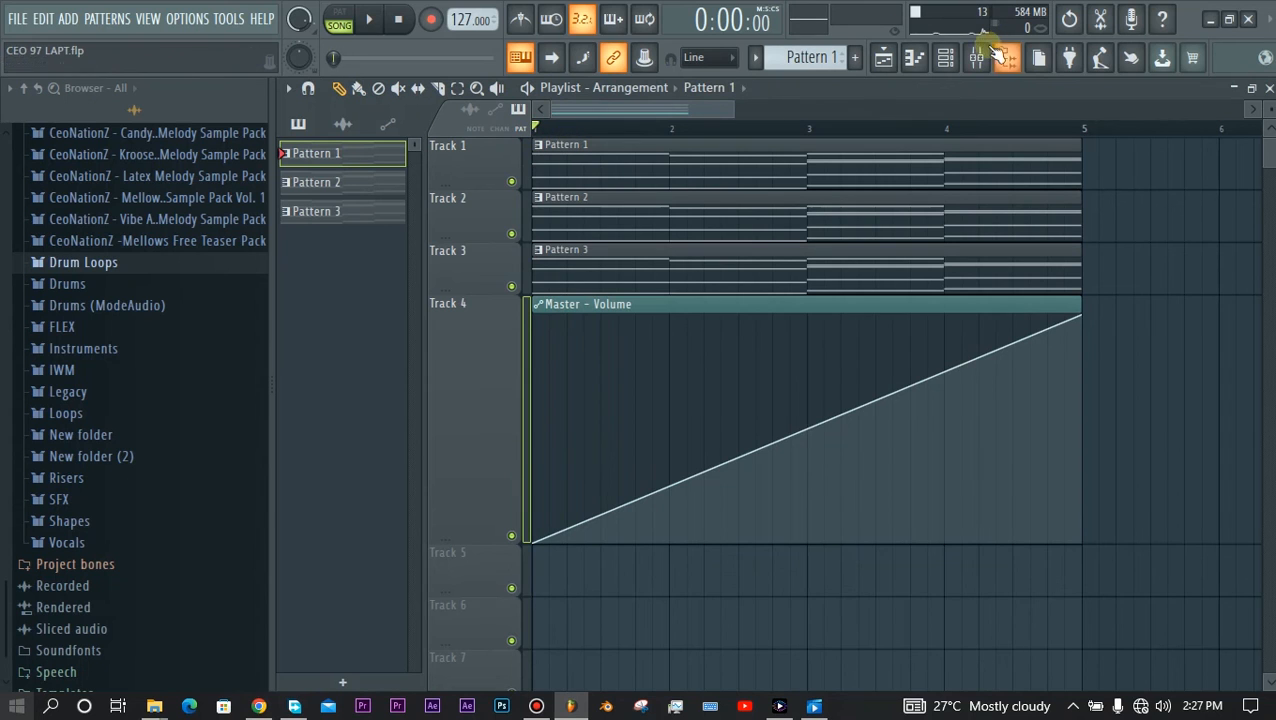
left_click(1000, 57)
left_click_drag(743, 310, 1092, 231)
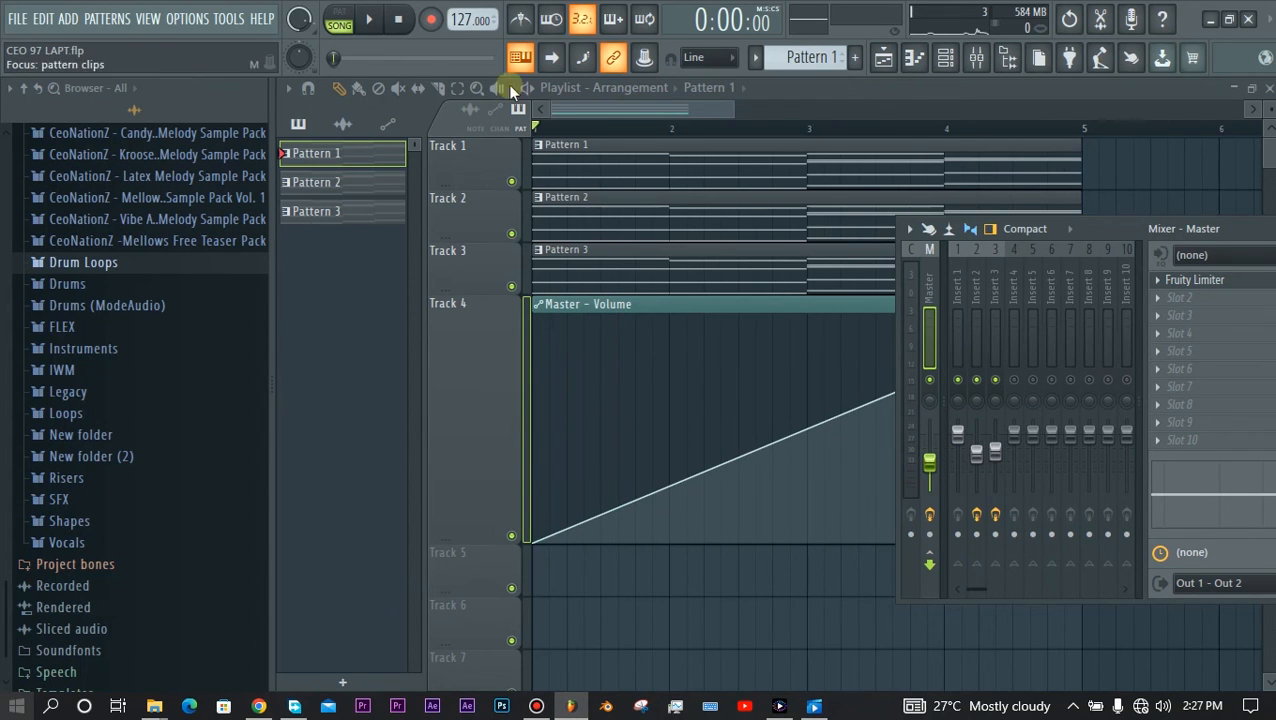
left_click(368, 19)
left_click_drag(1120, 228, 1091, 414)
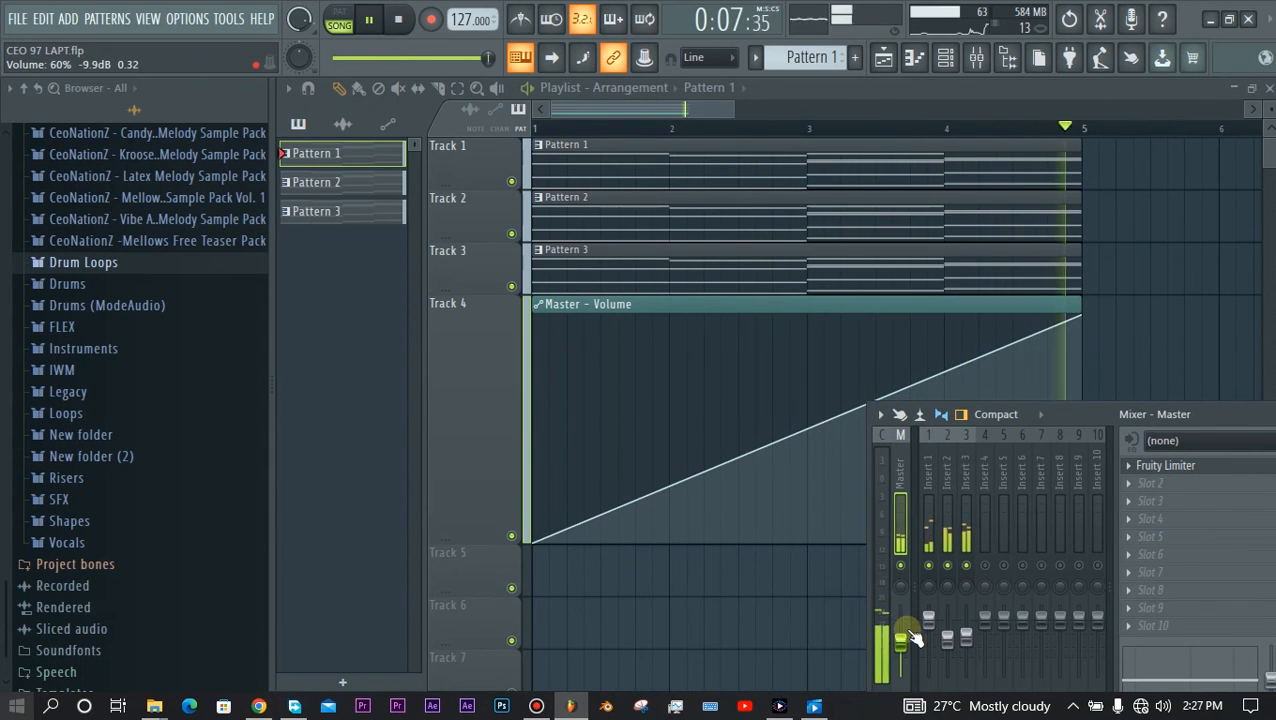
key("space")
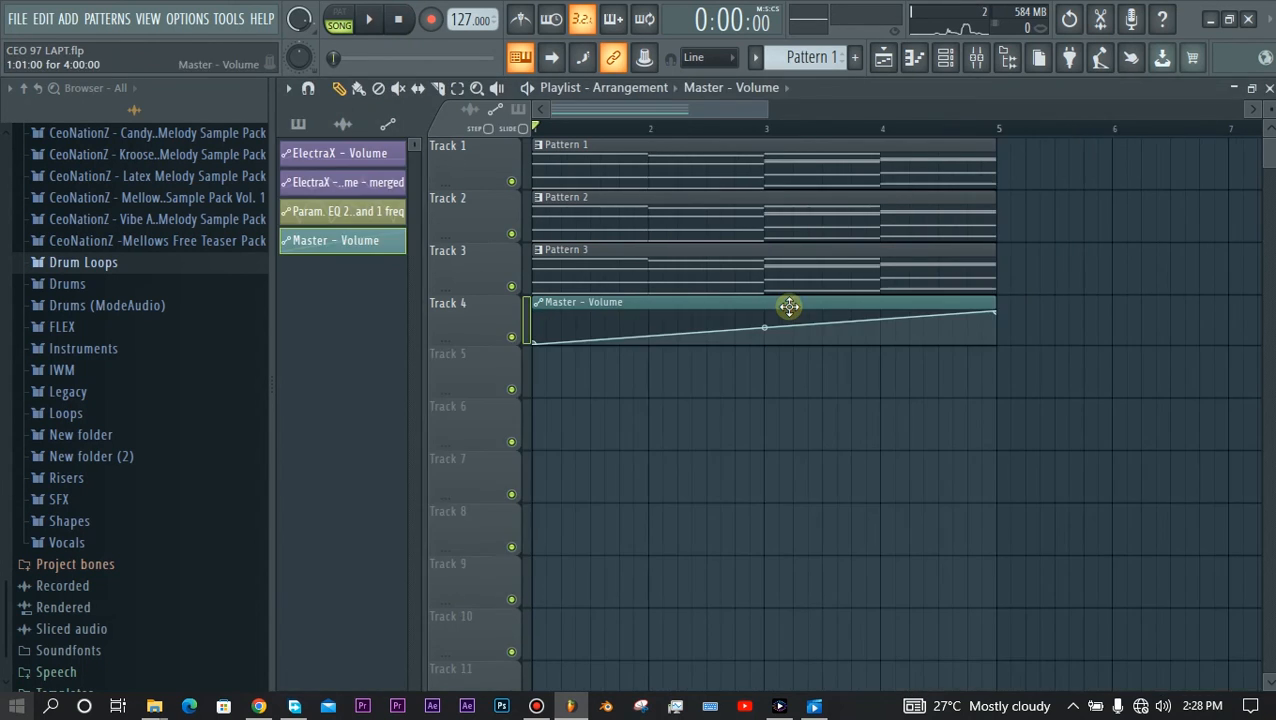
- Delete the Master volume clip from Track 4 and create a new Master volume automation clip spanning only the selected bar 2
right_click(791, 306)
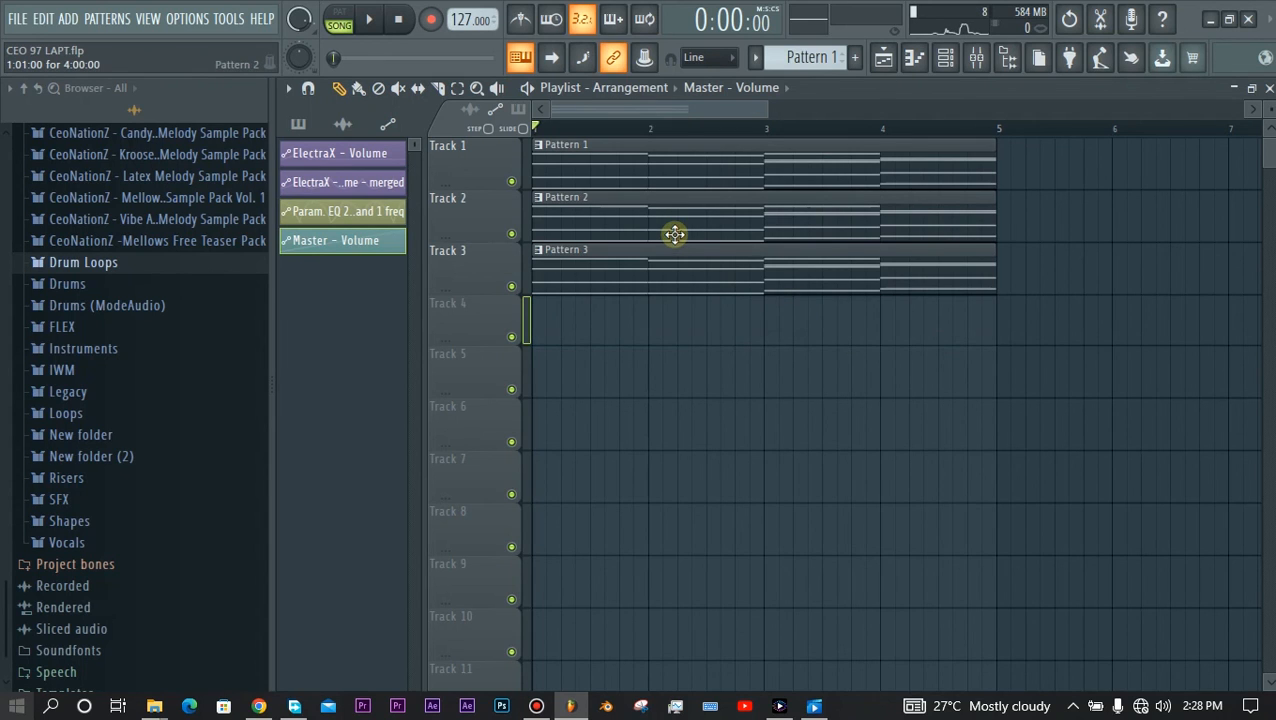
double_click(681, 129)
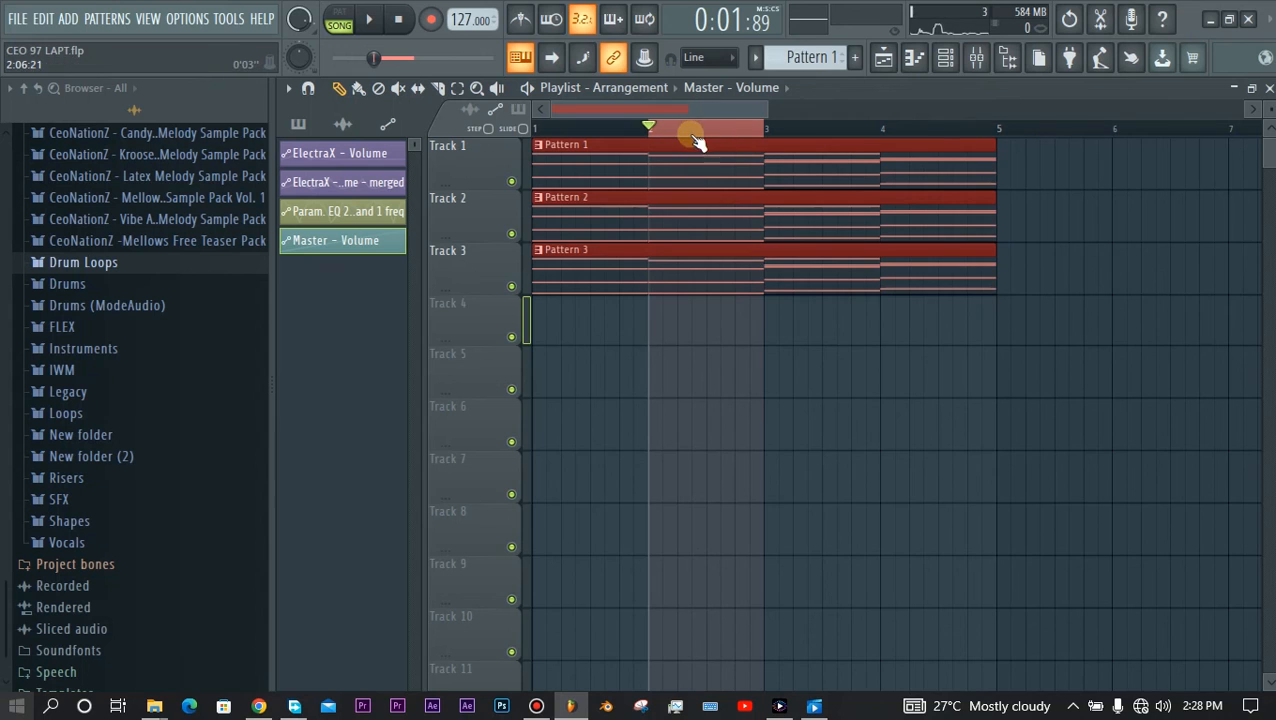
left_click(976, 57)
left_click_drag(1053, 418, 1002, 190)
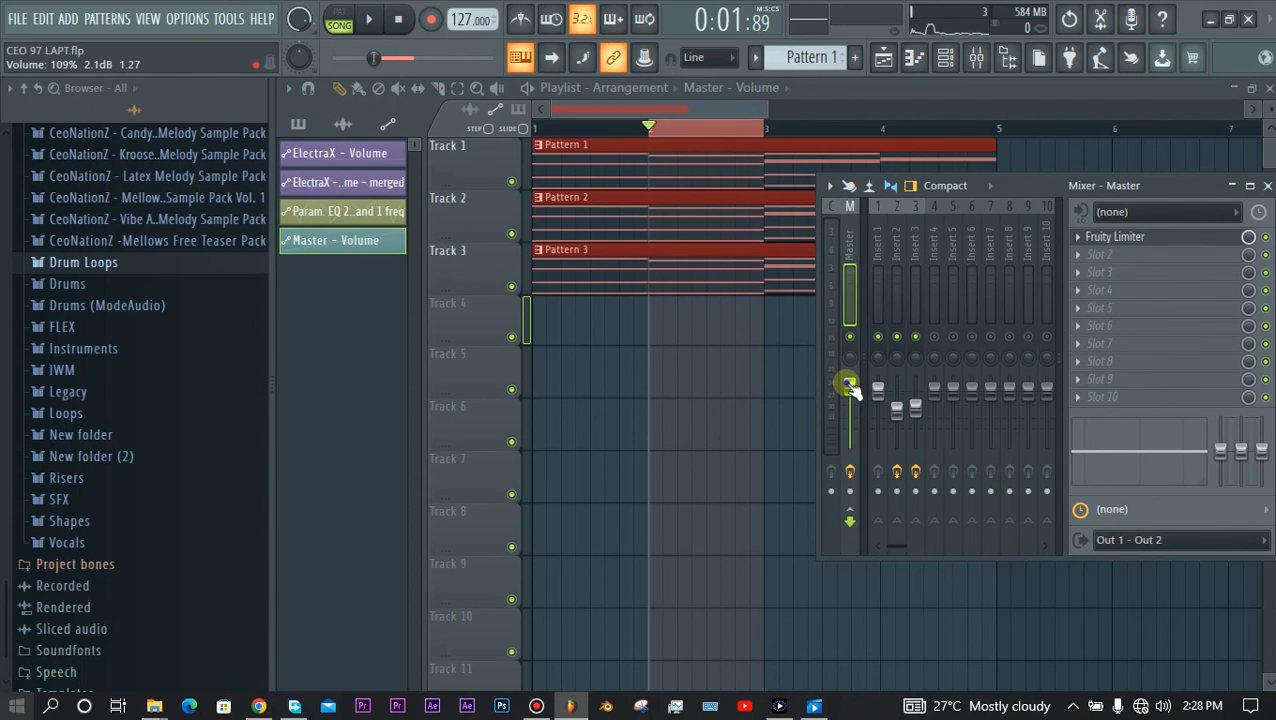
right_click(847, 382)
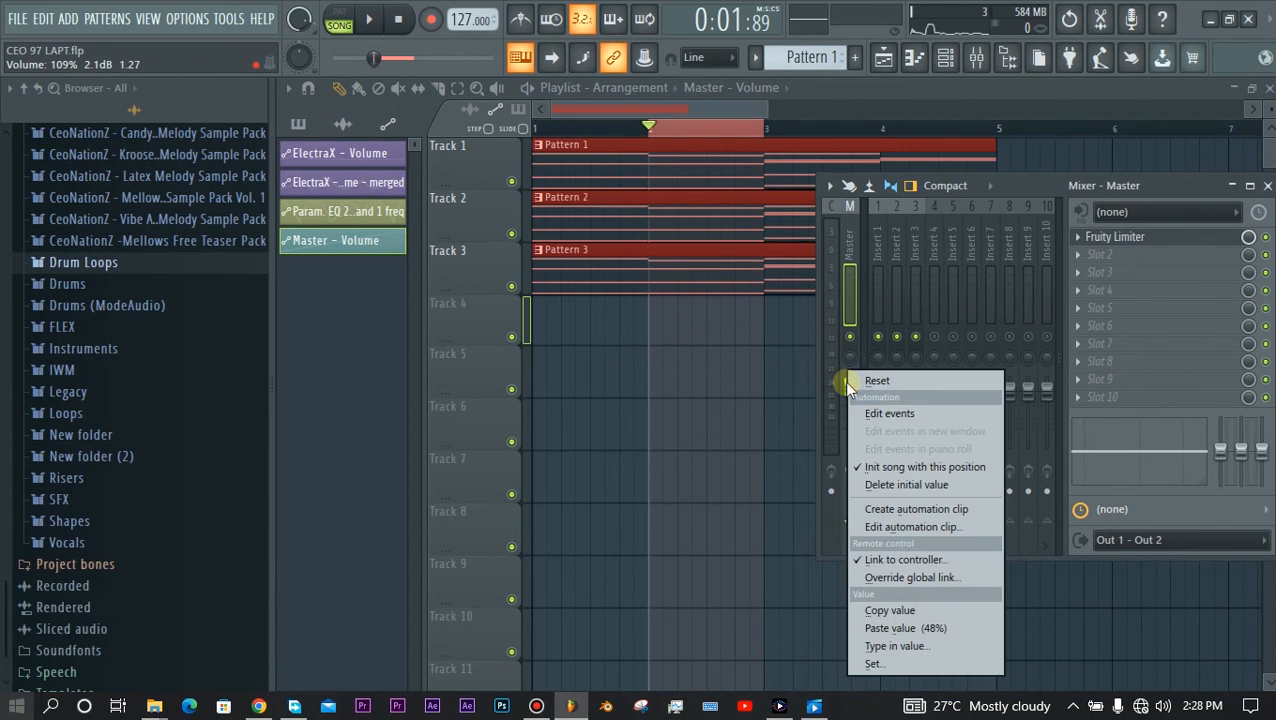
left_click(895, 509)
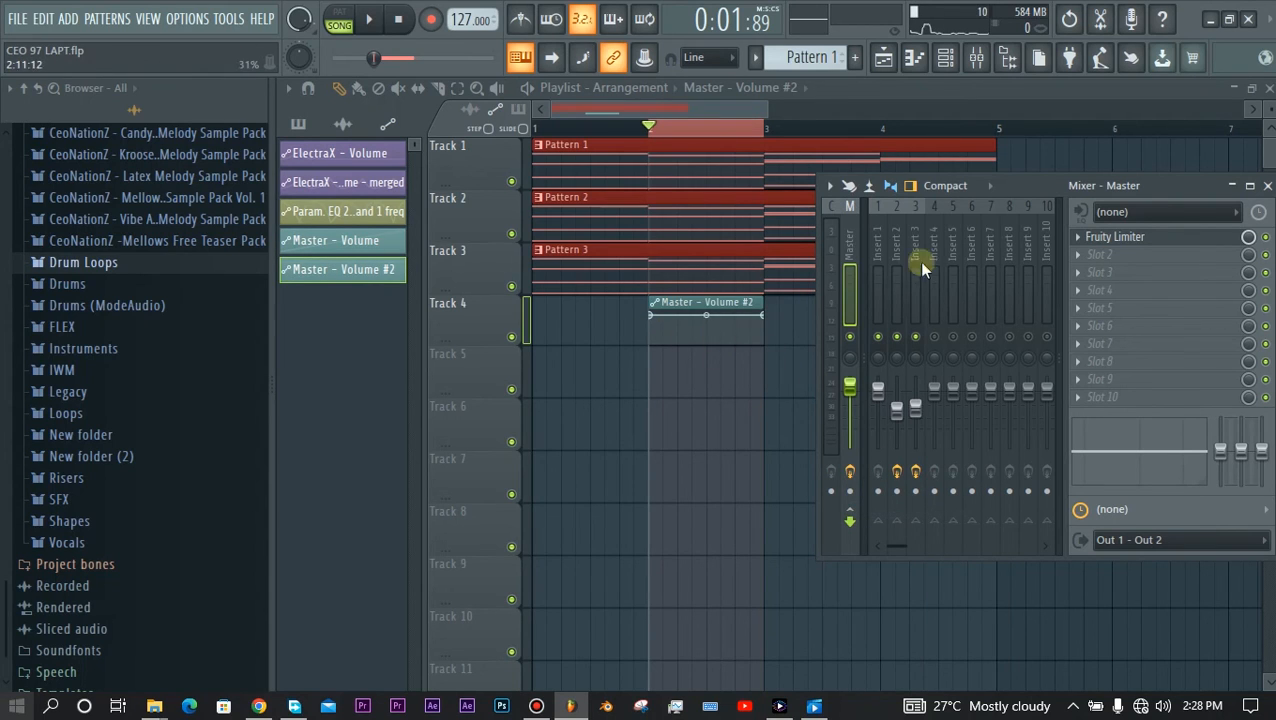